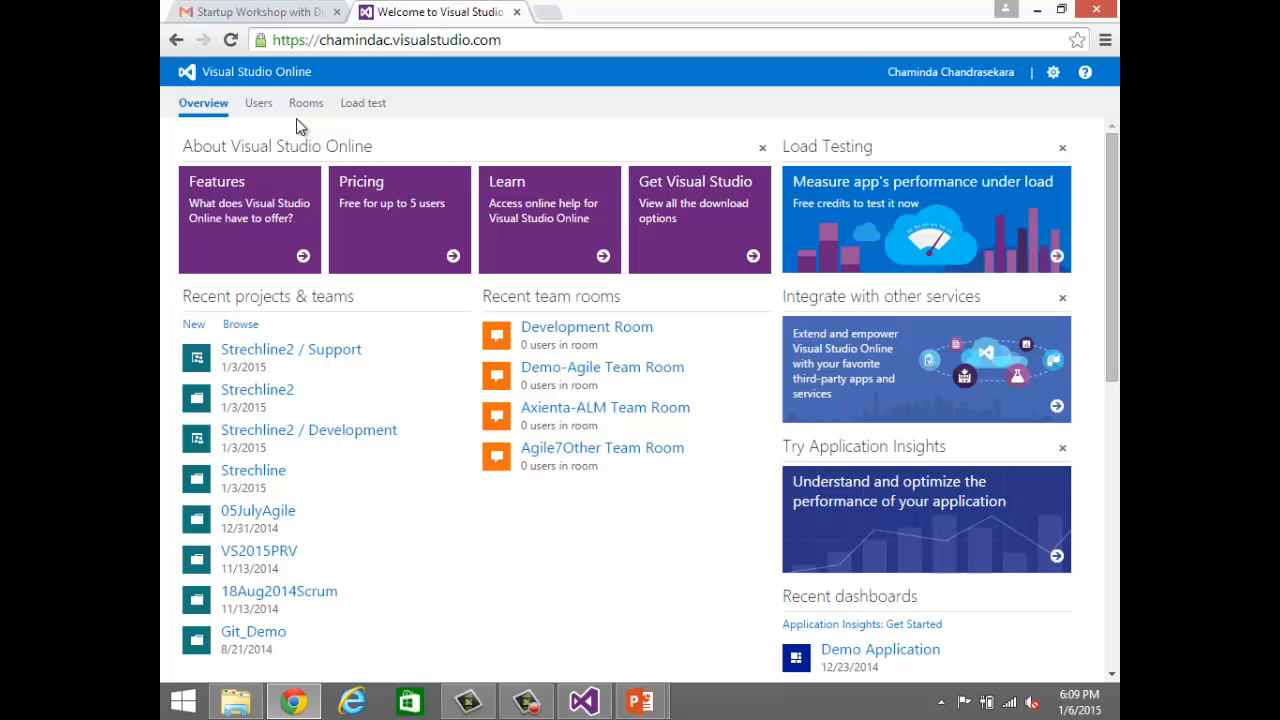
# Step: Create and open a team project named DemoMSFT with the MSF for Agile Software Development 2013.3 template and Team Foundation Version Control
pyautogui.click(195, 324)
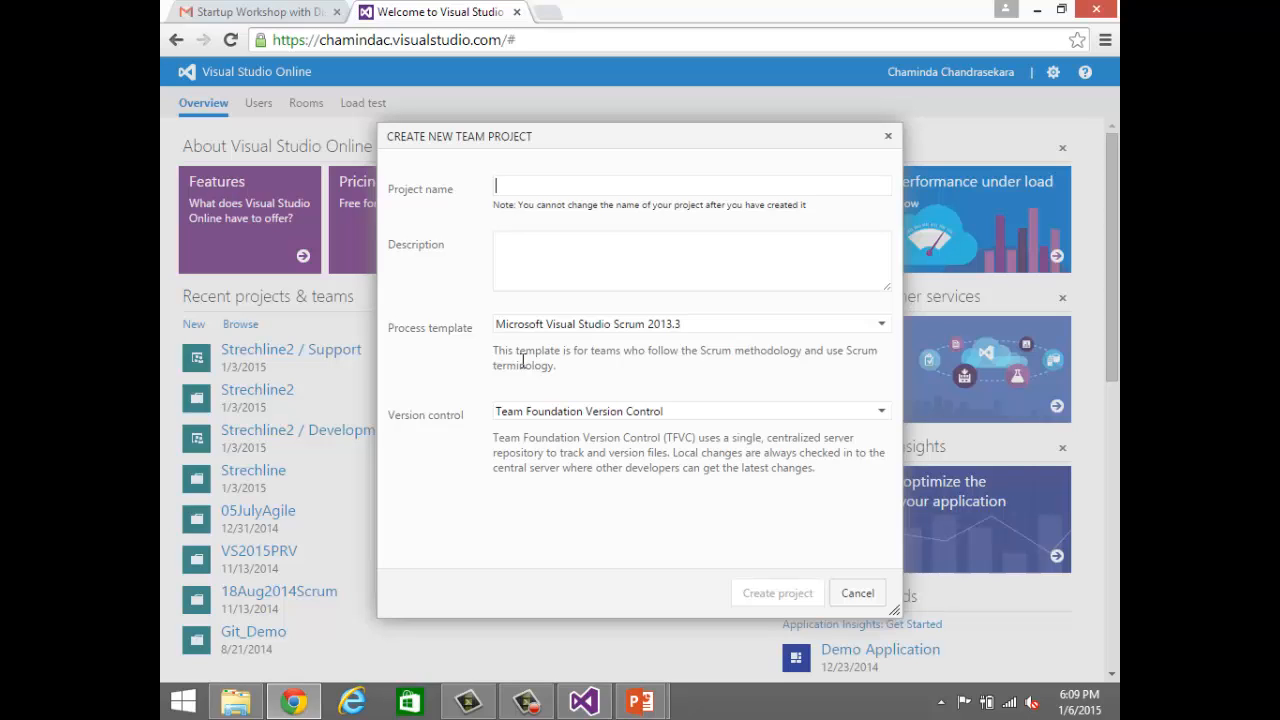
pyautogui.write('Demo')
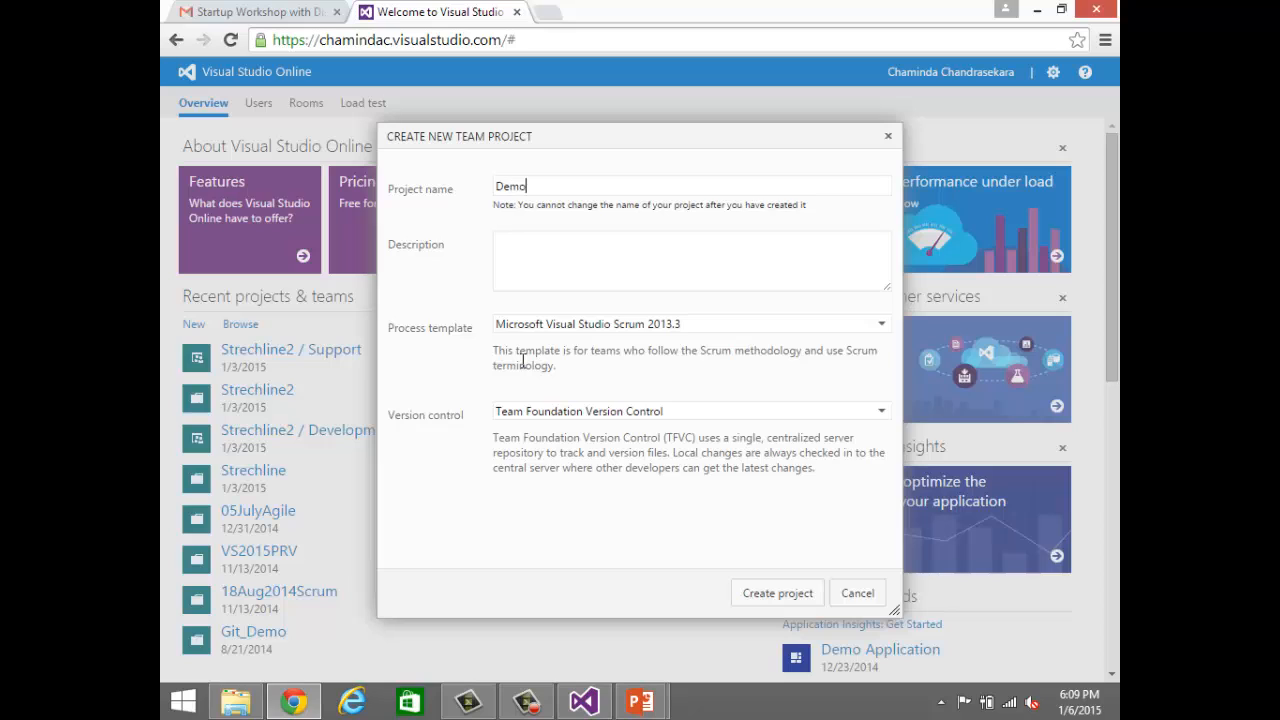
pyautogui.write('MSFT')
pyautogui.click(882, 326)
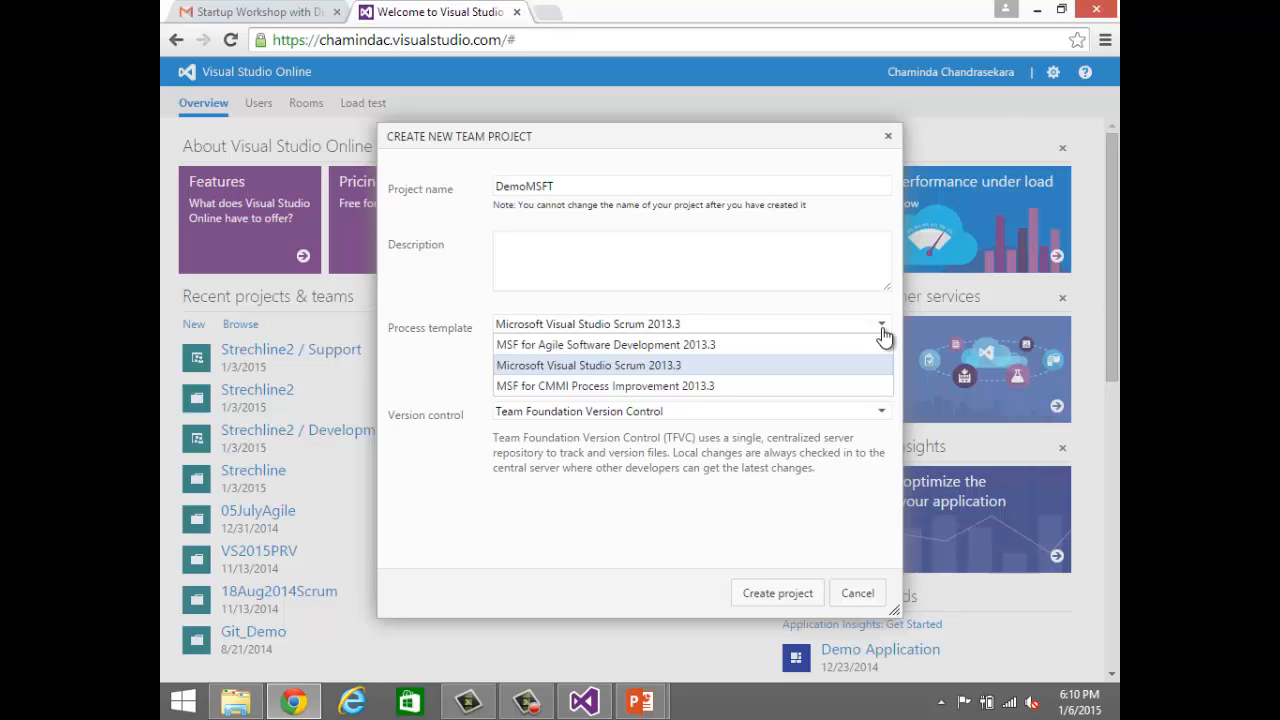
pyautogui.click(795, 345)
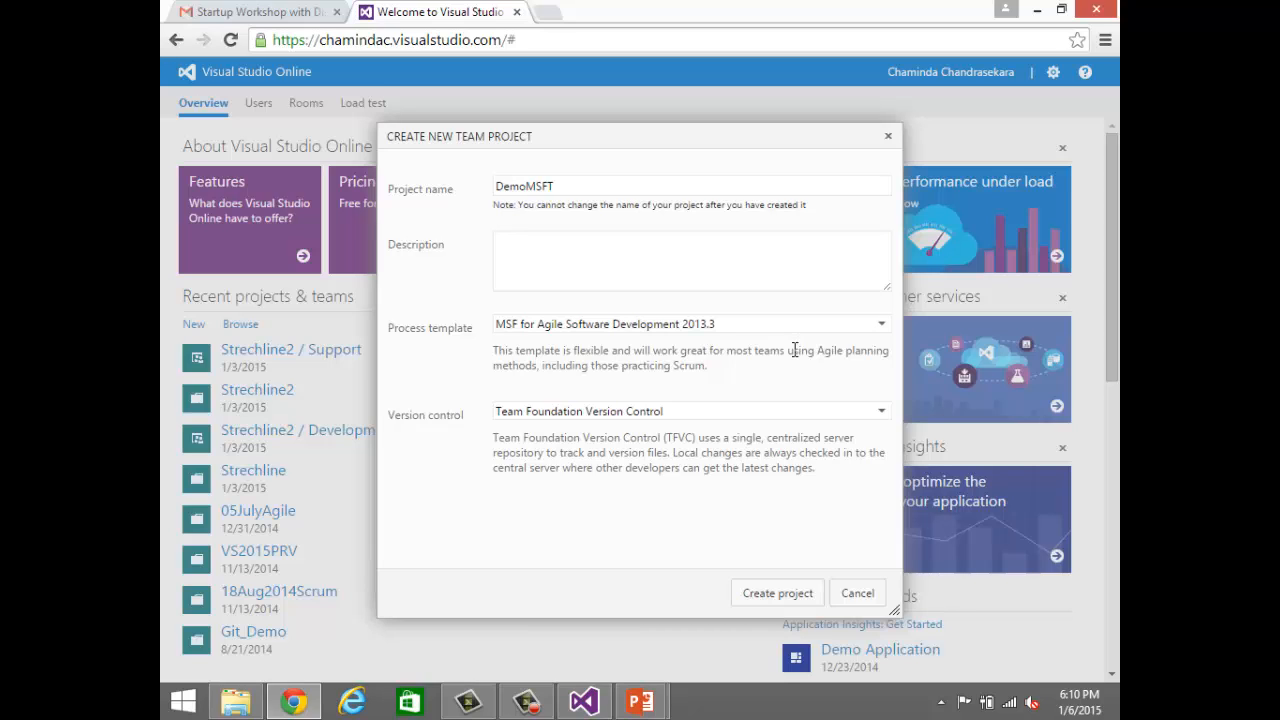
pyautogui.click(881, 413)
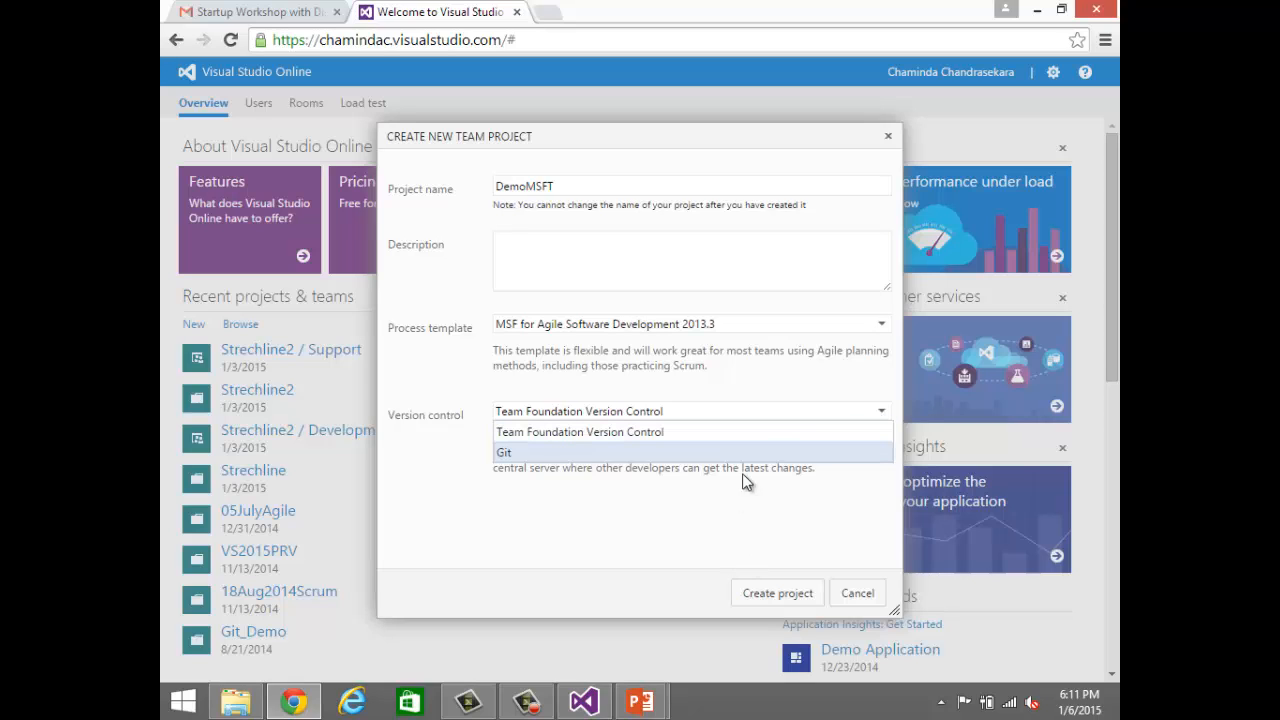
pyautogui.click(775, 432)
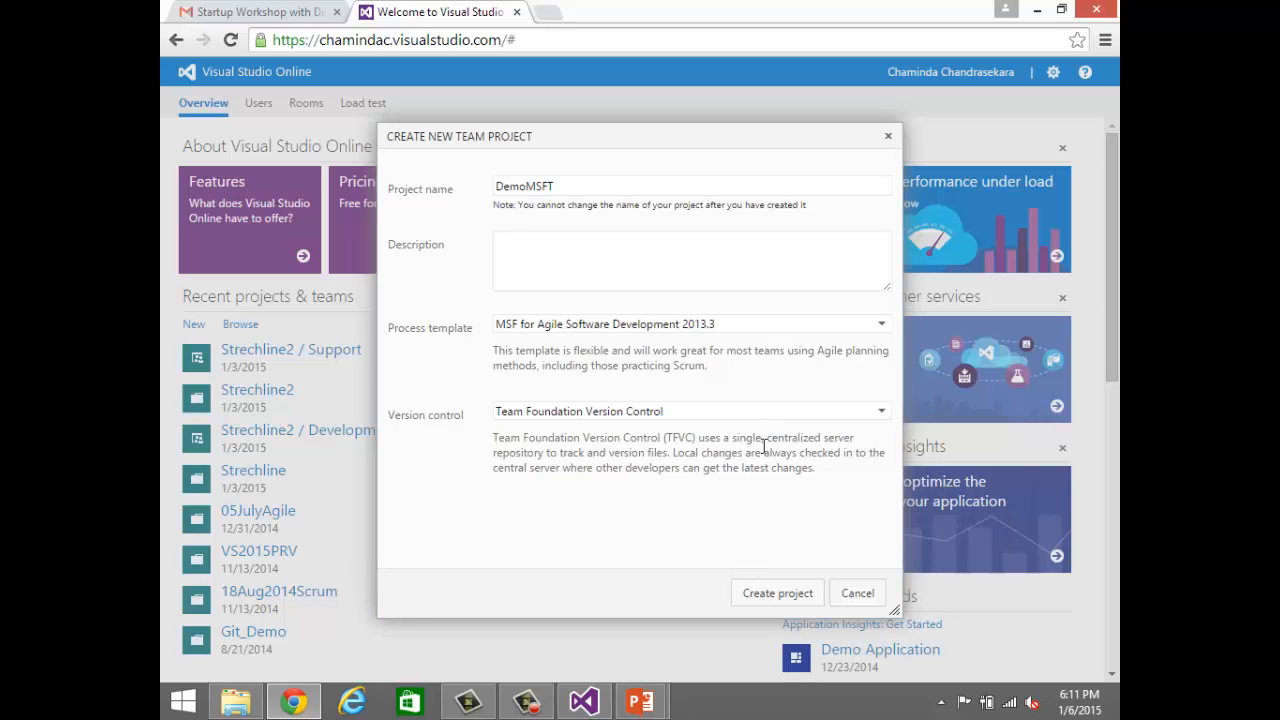
pyautogui.click(788, 596)
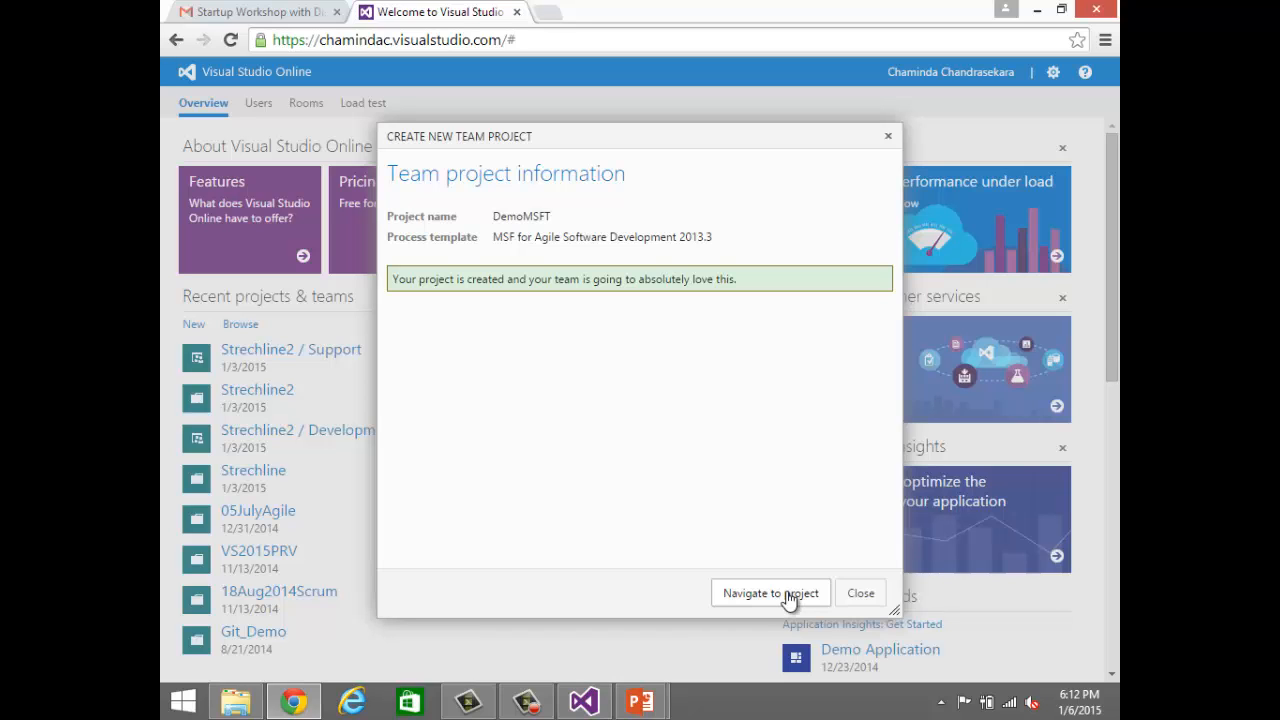
pyautogui.click(789, 596)
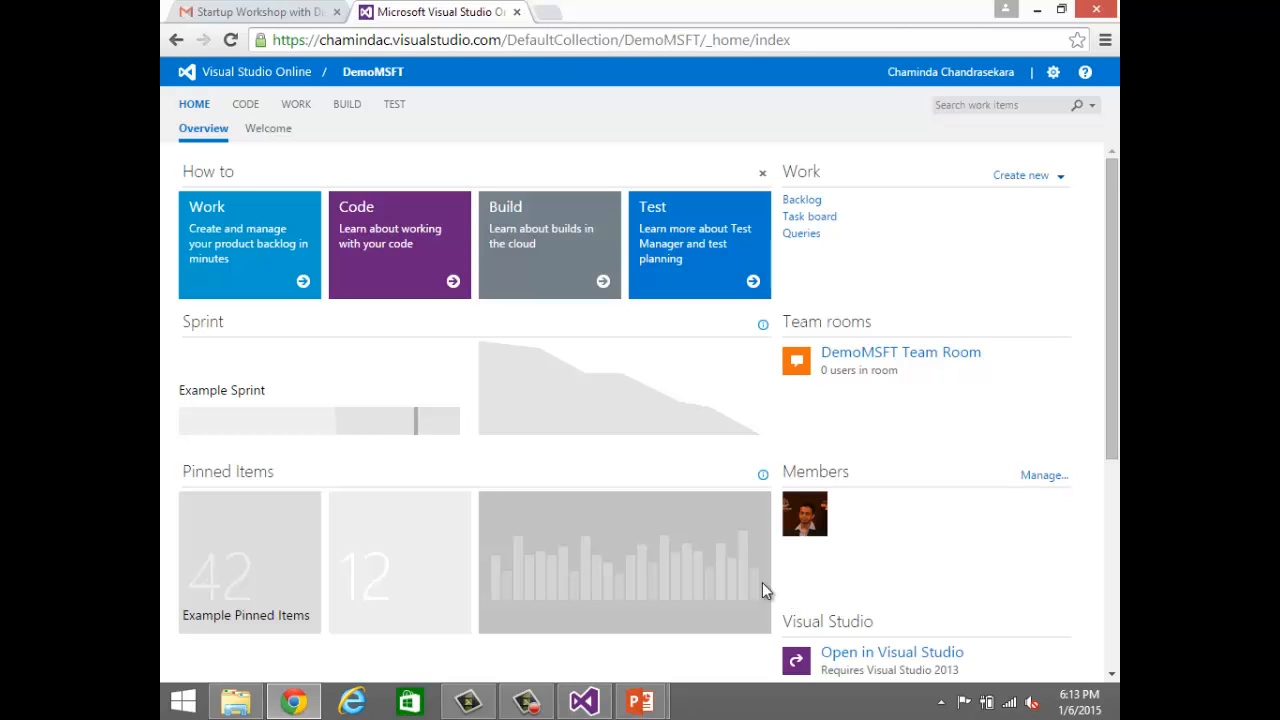
# Step: Add a feature titled Calculator to the DemoMSFT project's Features backlog
pyautogui.click(294, 104)
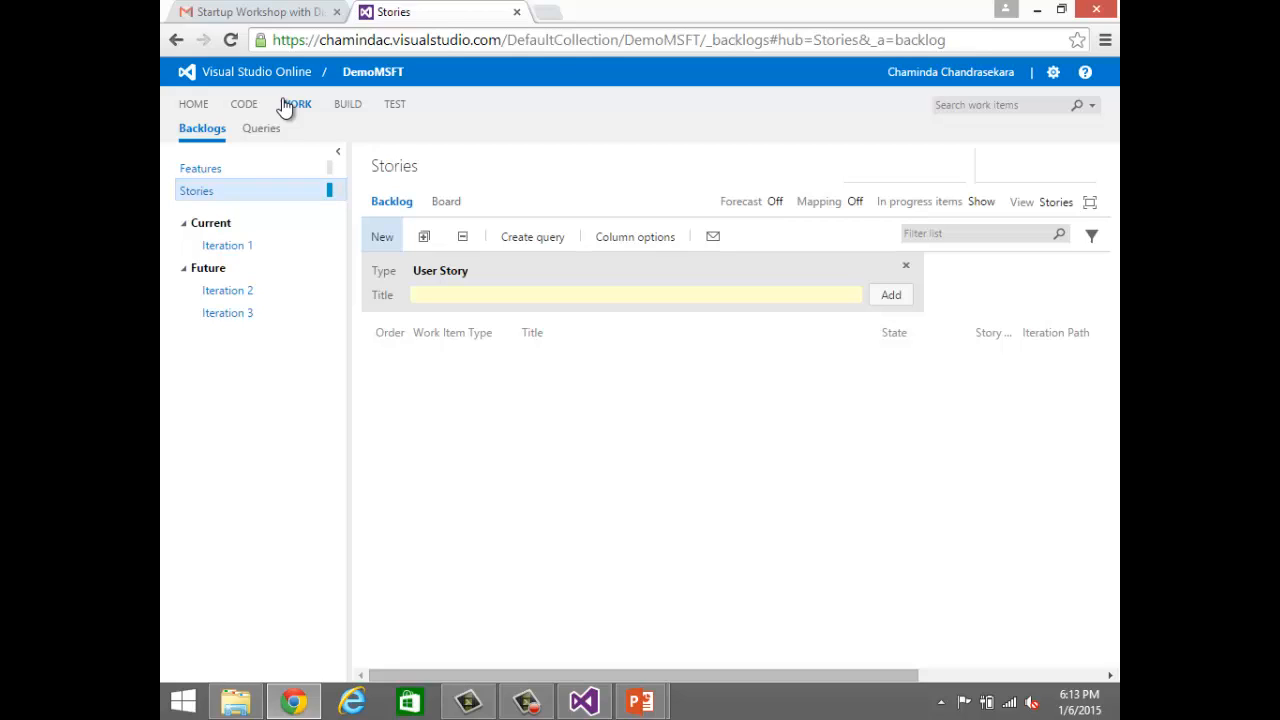
pyautogui.click(229, 176)
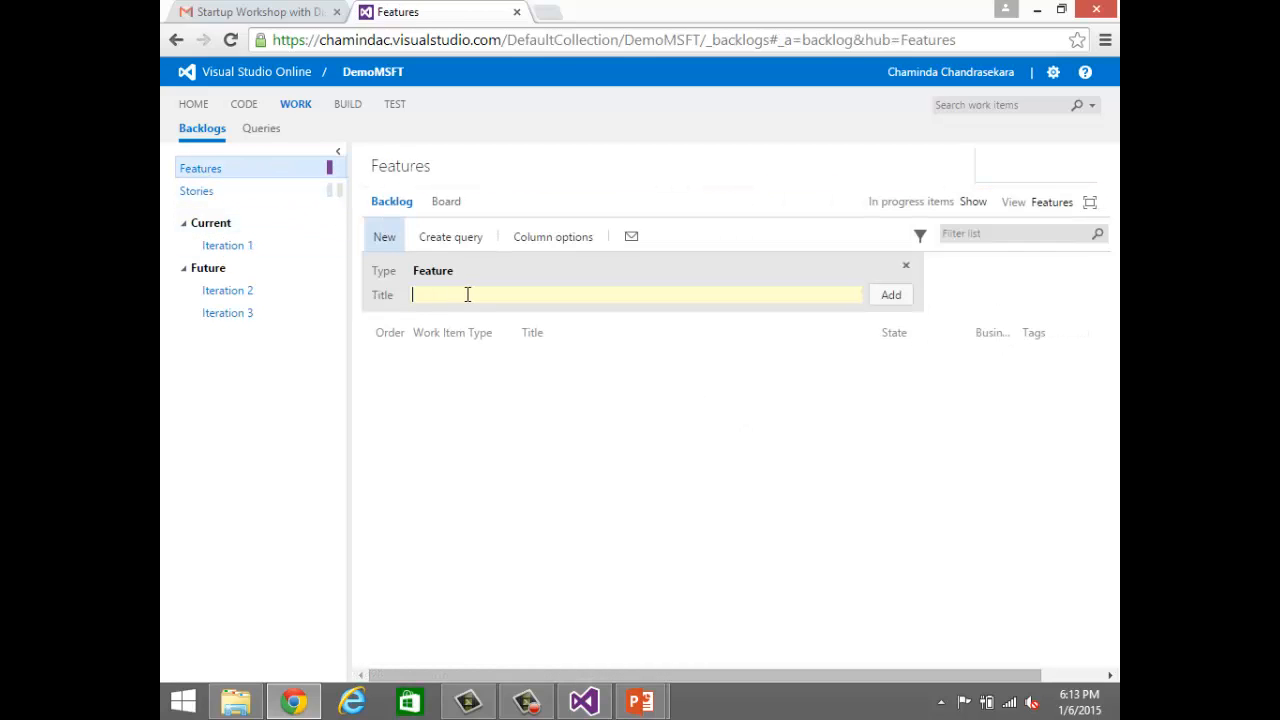
pyautogui.write('Calcu')
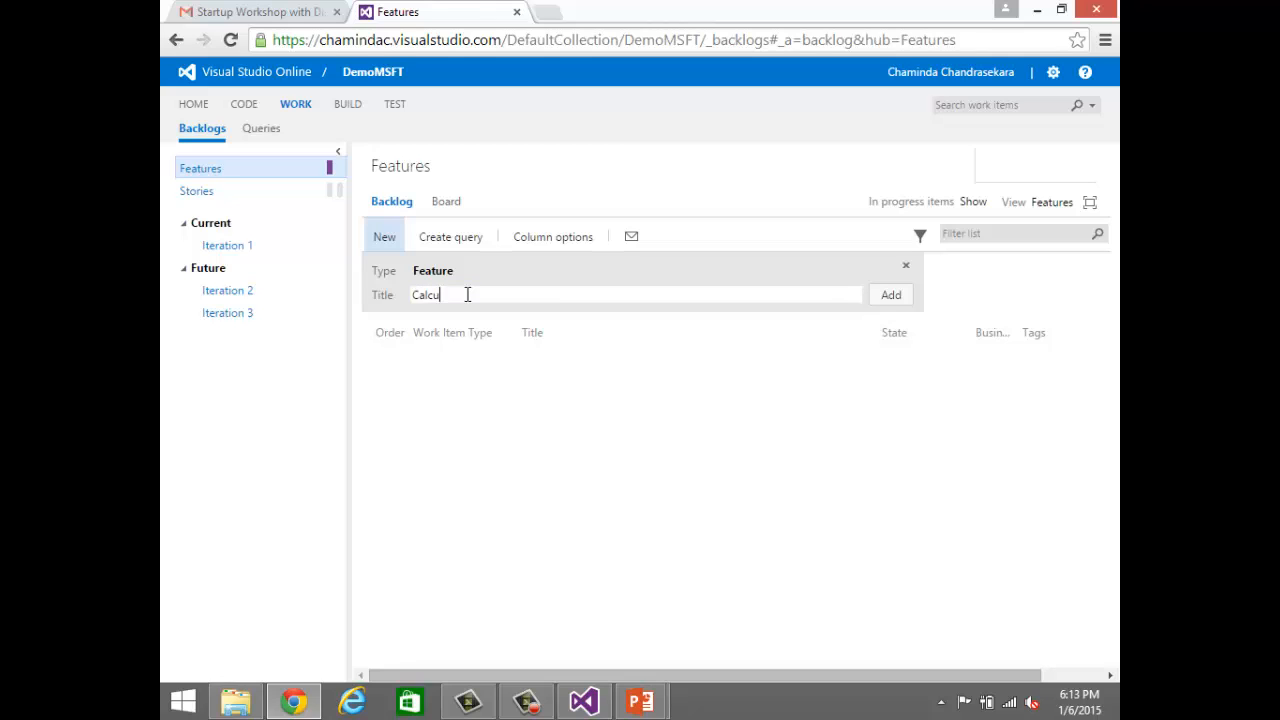
pyautogui.write('lator')
pyautogui.click(900, 304)
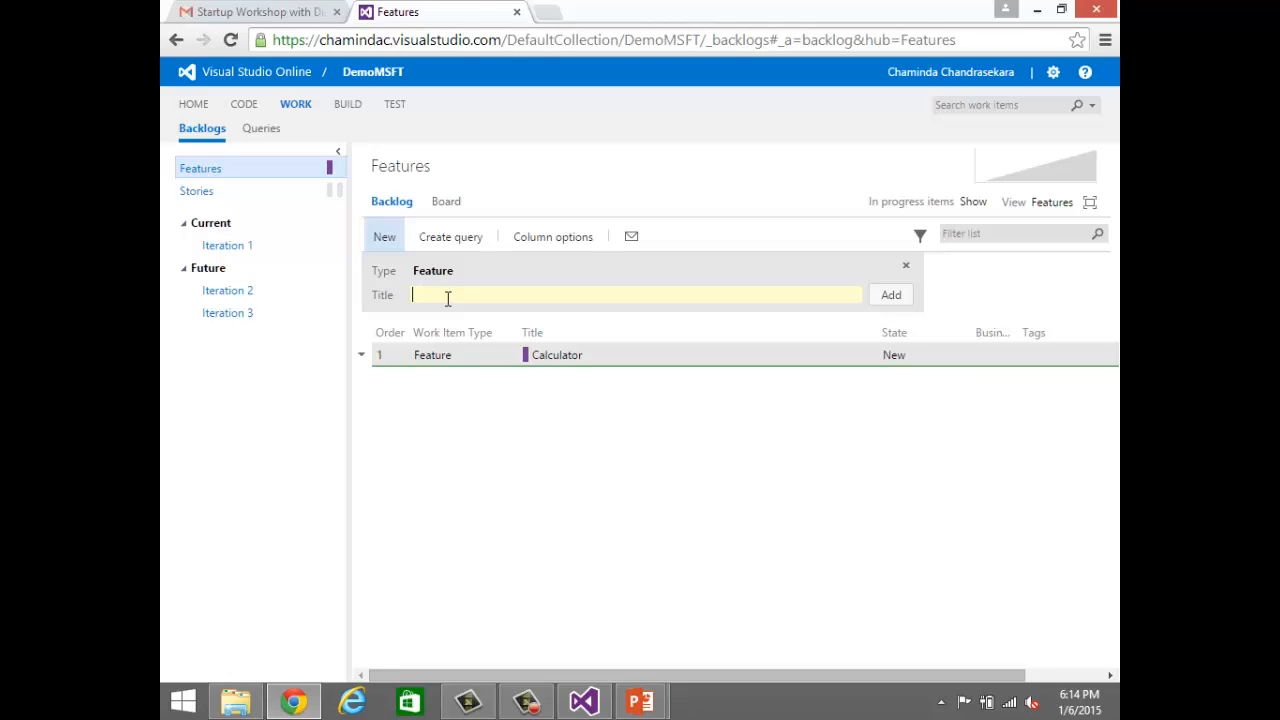
# Step: Add a feature titled Converter to the backlog and move it above Calculator
pyautogui.write('Convert')
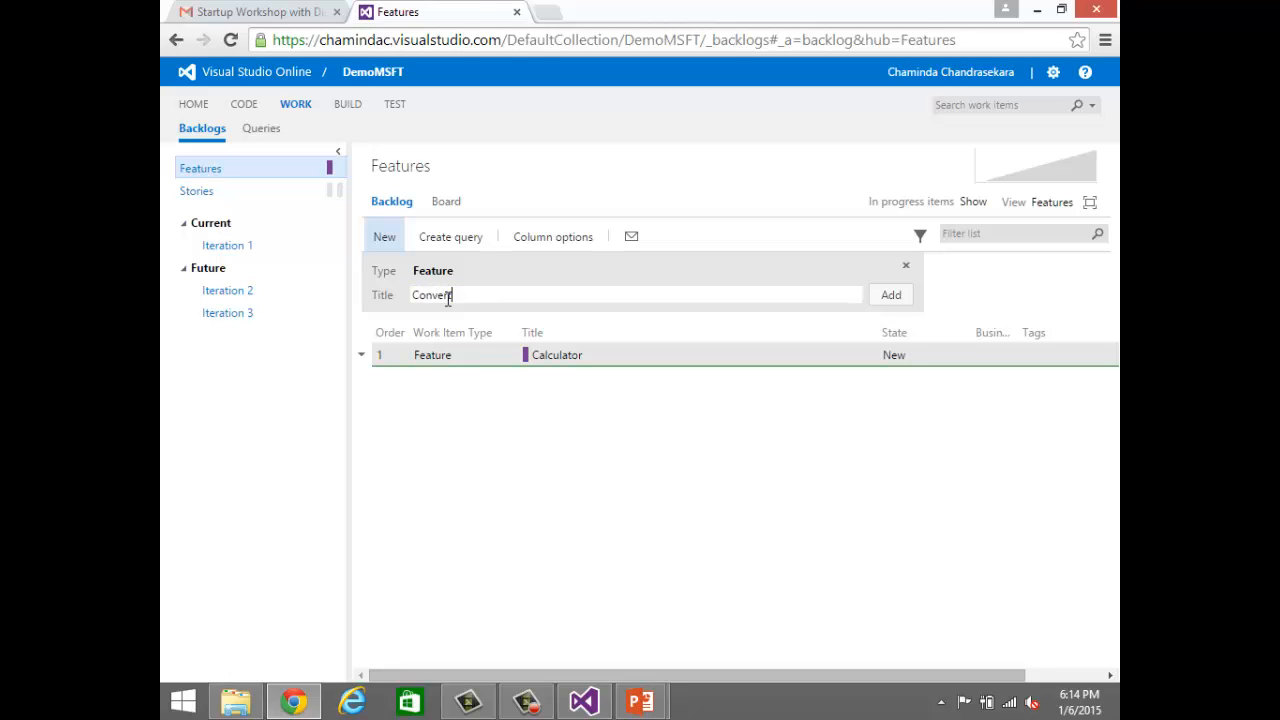
pyautogui.write('er')
pyautogui.click(893, 294)
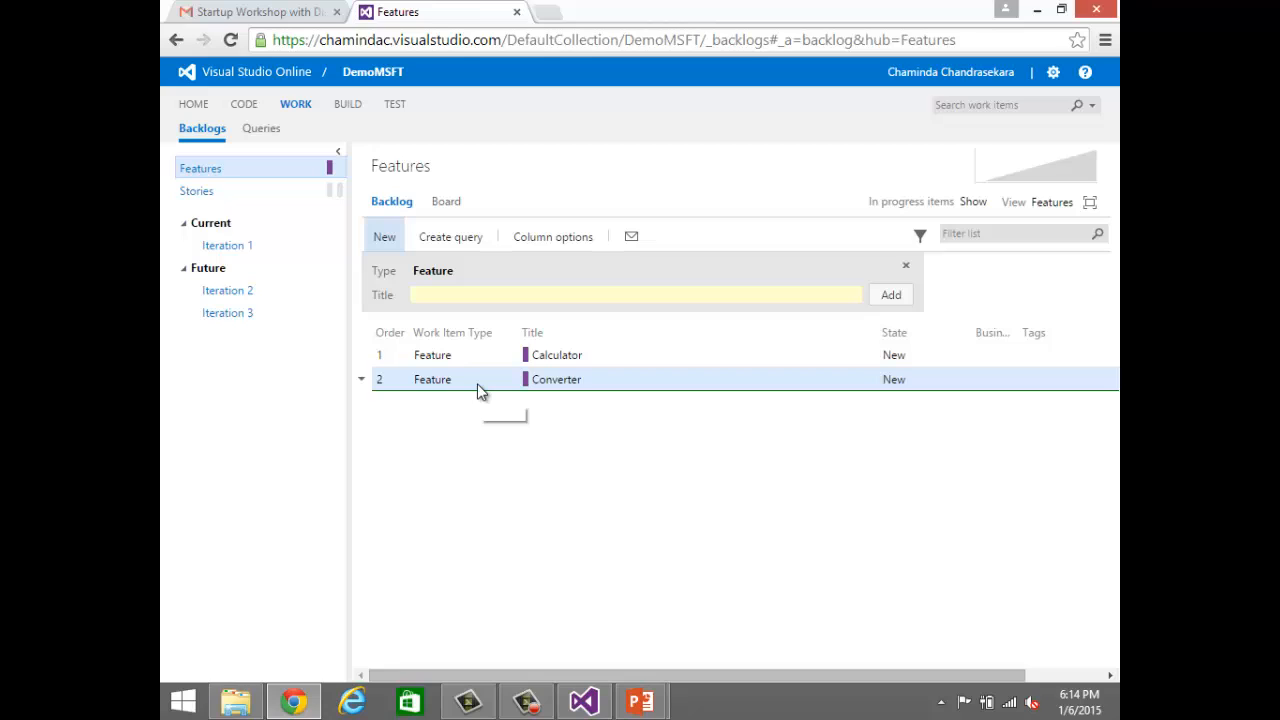
pyautogui.moveTo(478, 390); pyautogui.dragTo(493, 348)
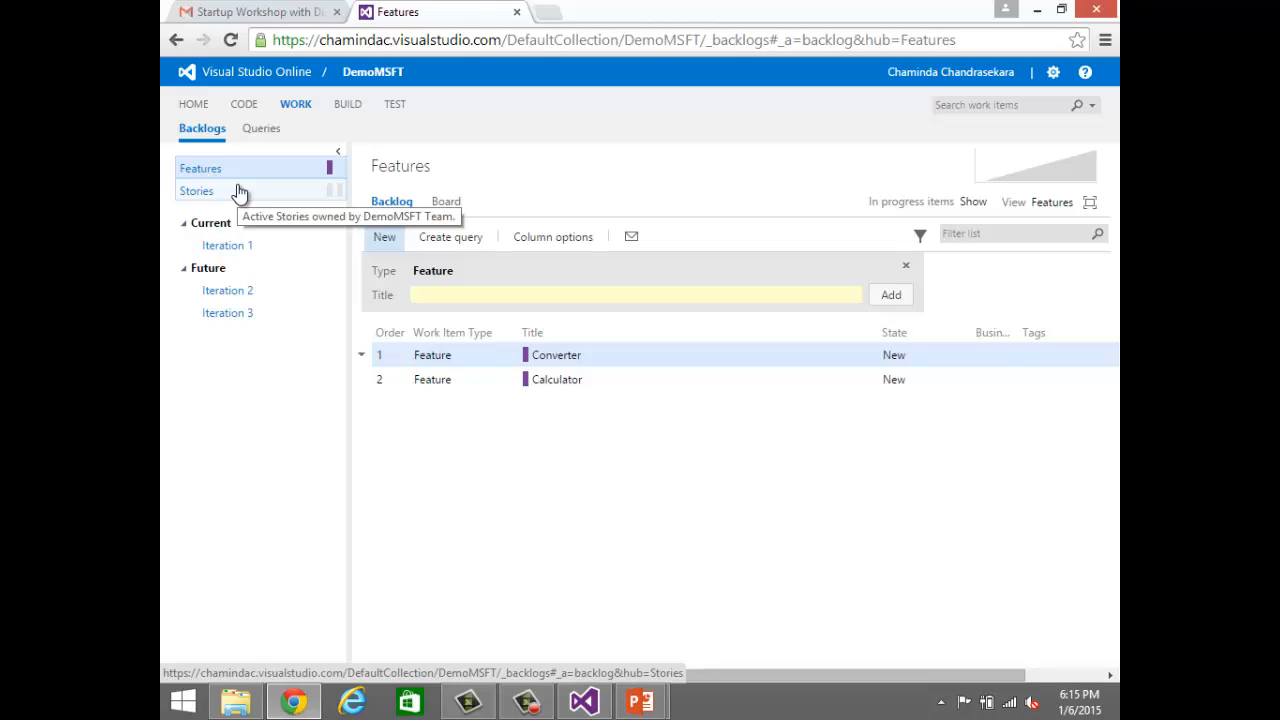
# Step: Create a new child user story titled Length Converter linked to the Converter feature's implementation
pyautogui.doubleClick(553, 357)
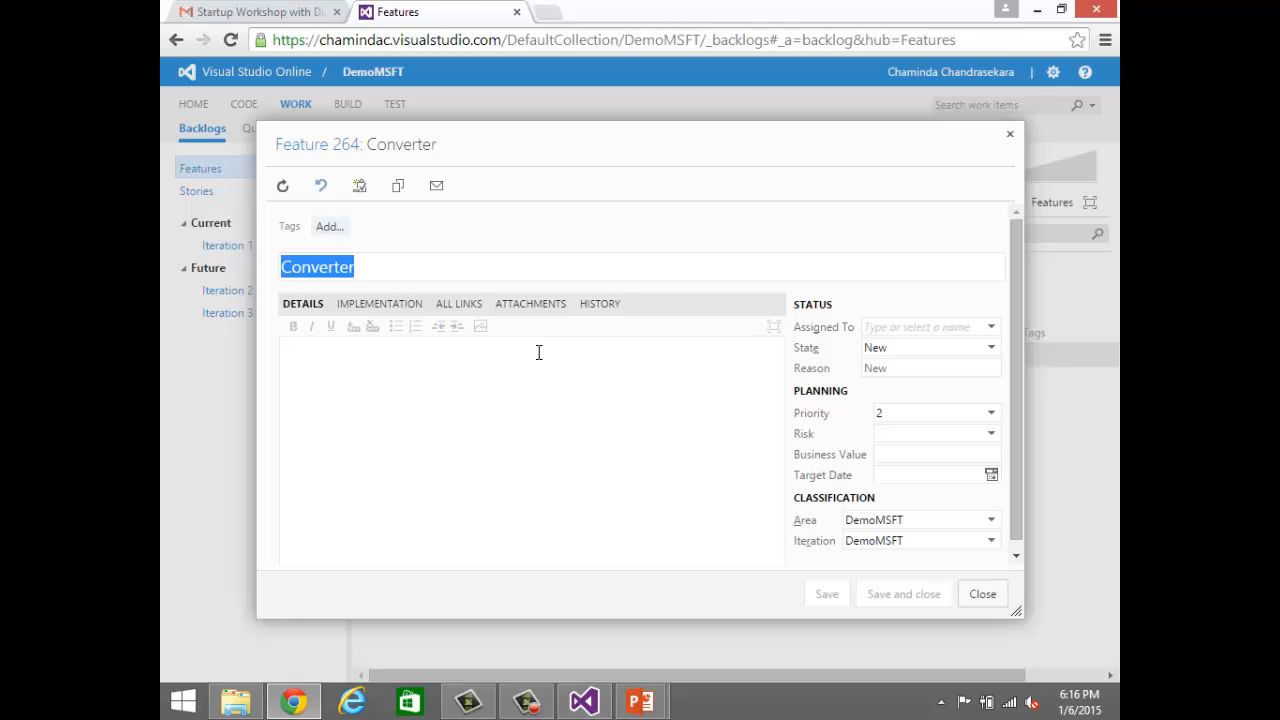
pyautogui.click(408, 305)
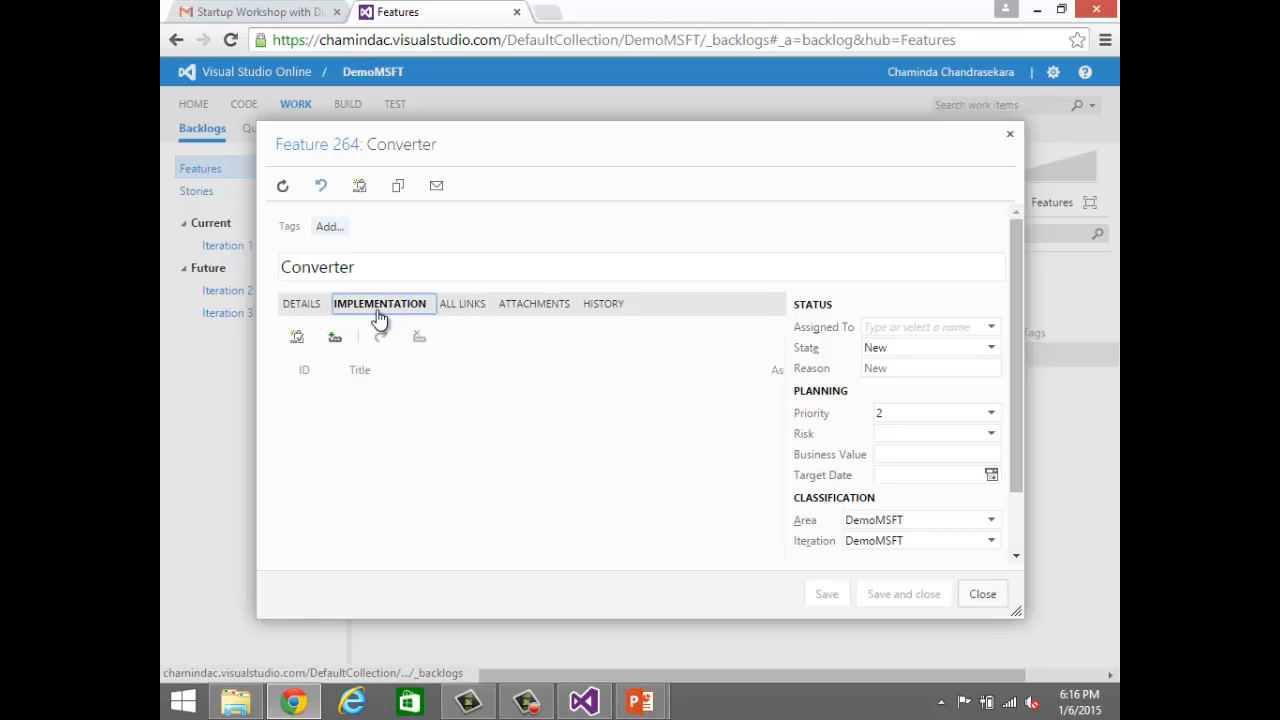
pyautogui.click(298, 338)
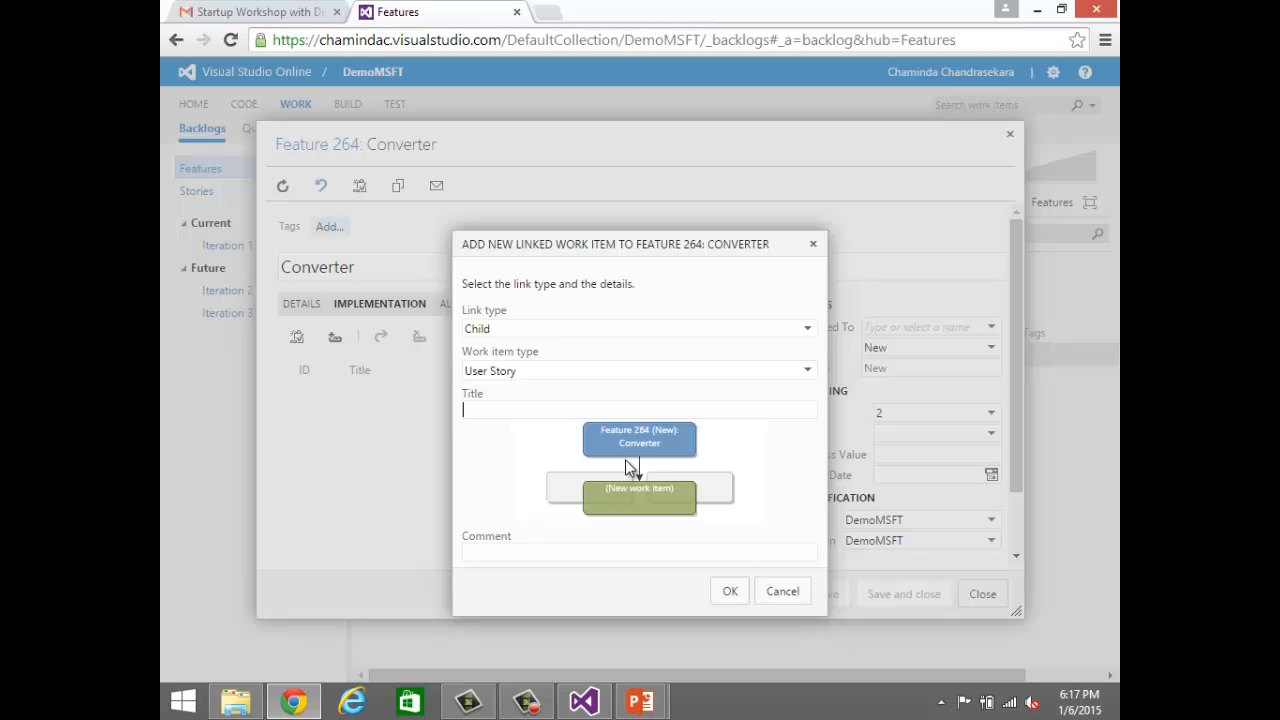
pyautogui.write('Length Converter')
pyautogui.click(733, 593)
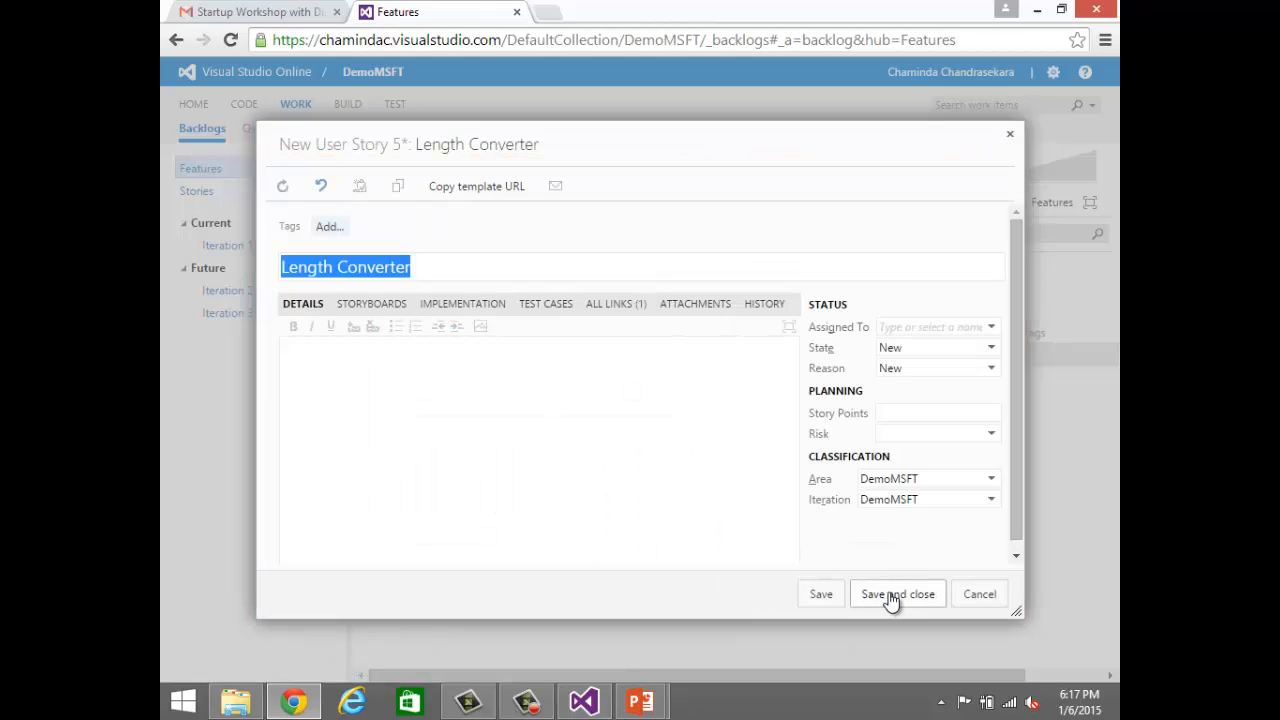
# Step: Set the Length Converter story's story points to 2, save it, and close the Converter feature form
pyautogui.click(948, 411)
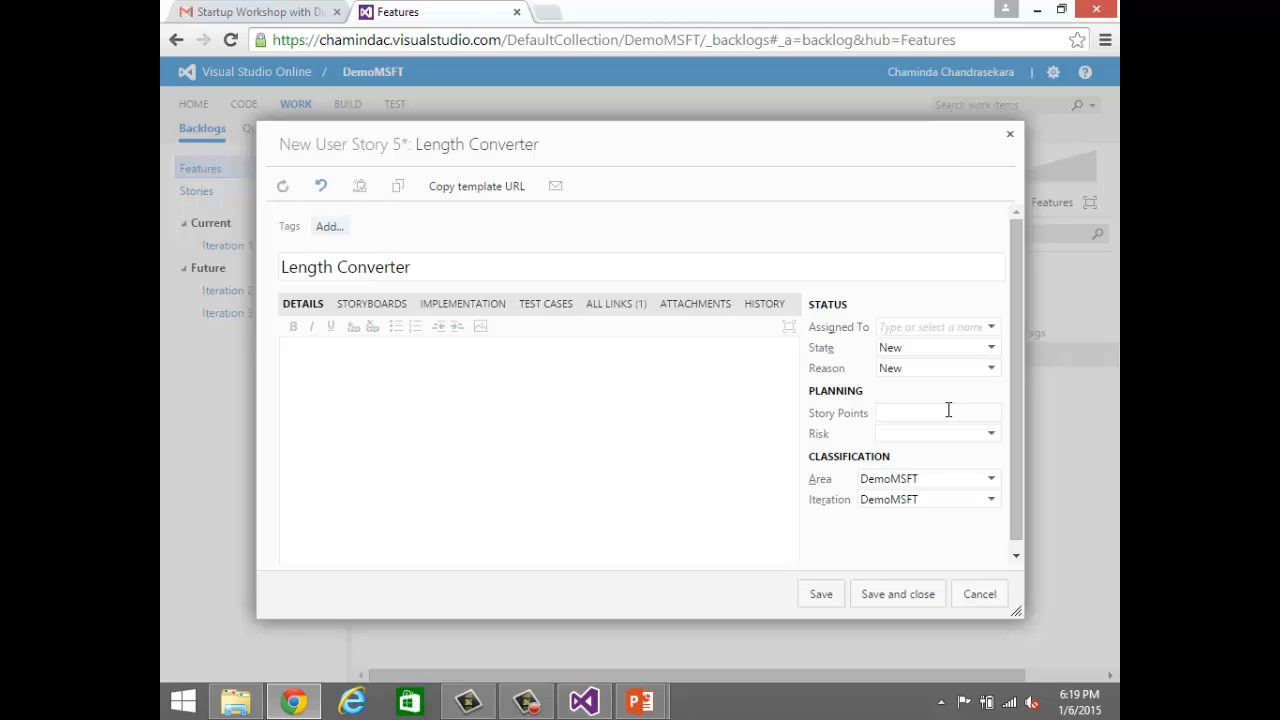
pyautogui.write('2')
pyautogui.click(875, 600)
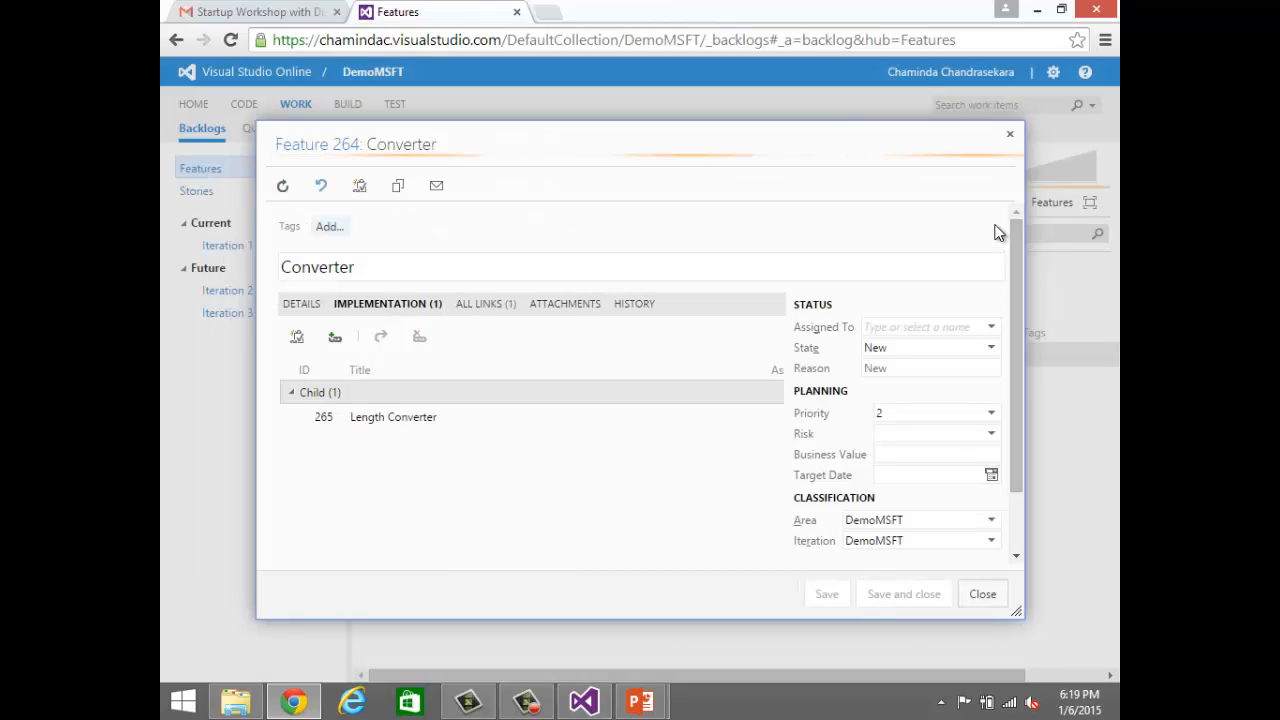
pyautogui.click(1010, 134)
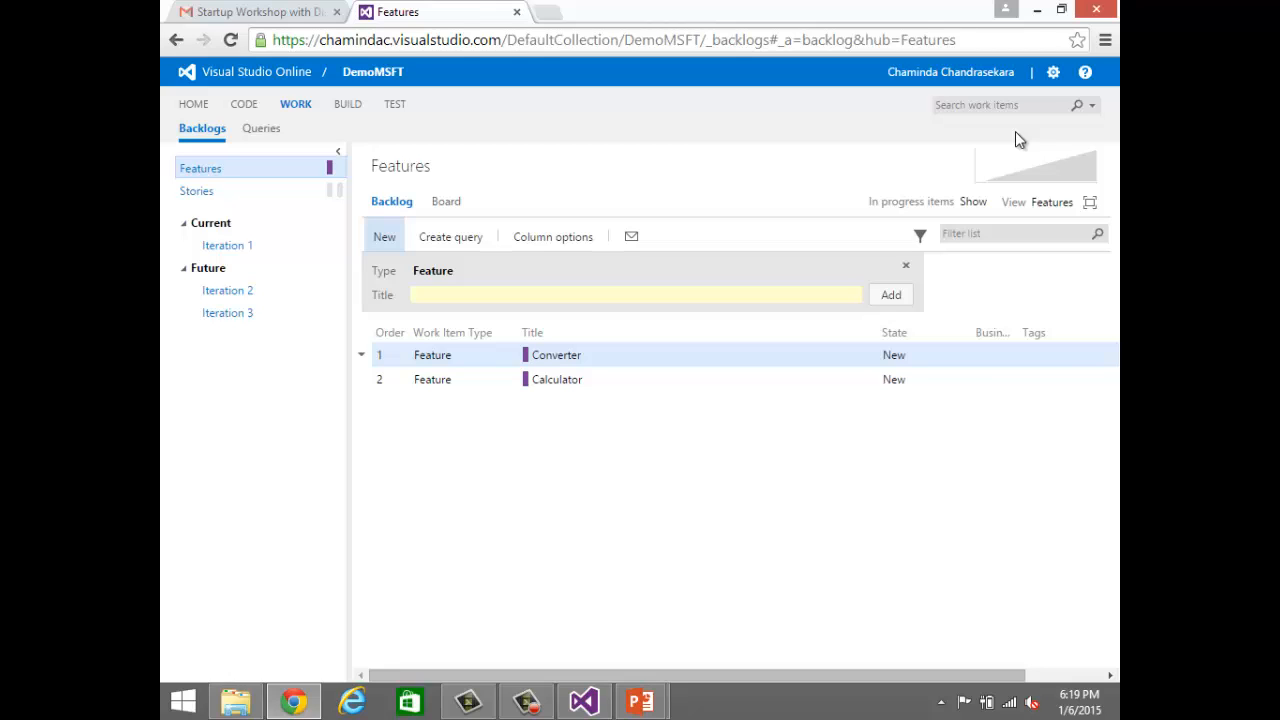
# Step: Open the Visual Studio Online account home in a new browser tab and go to the Strechline2 project's work backlogs
pyautogui.rightClick(288, 73)
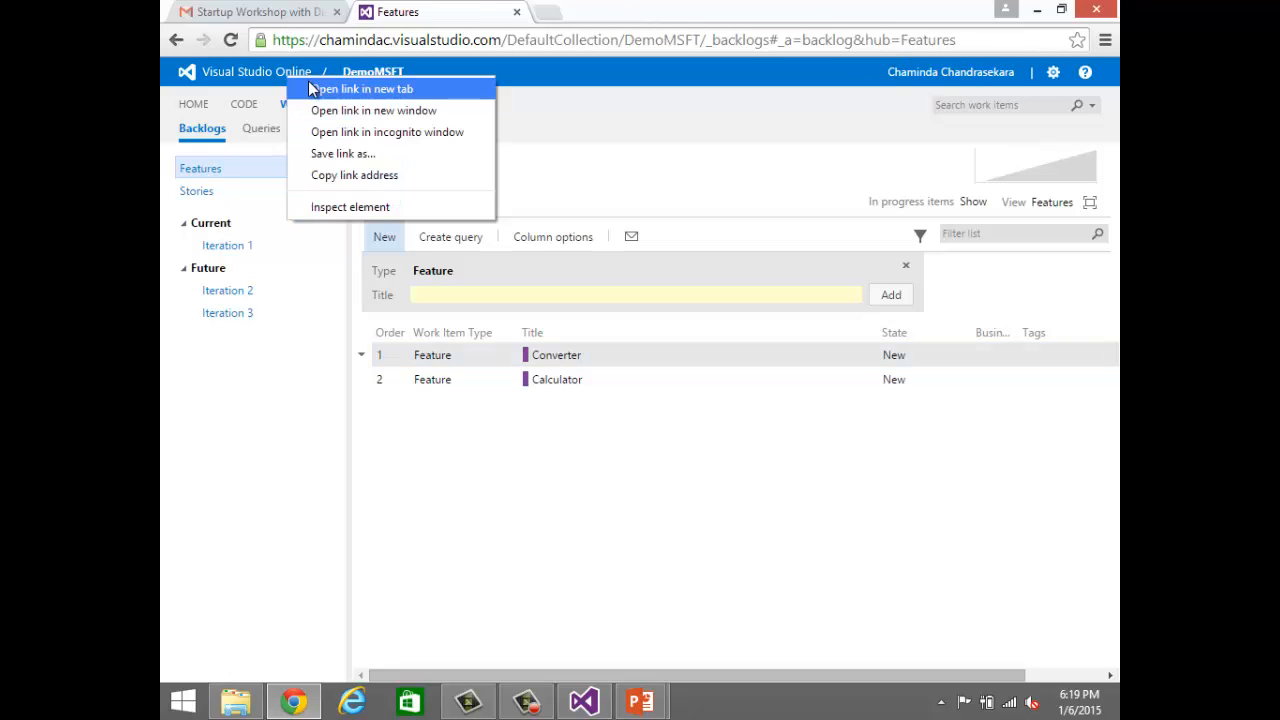
pyautogui.click(335, 86)
pyautogui.click(622, 12)
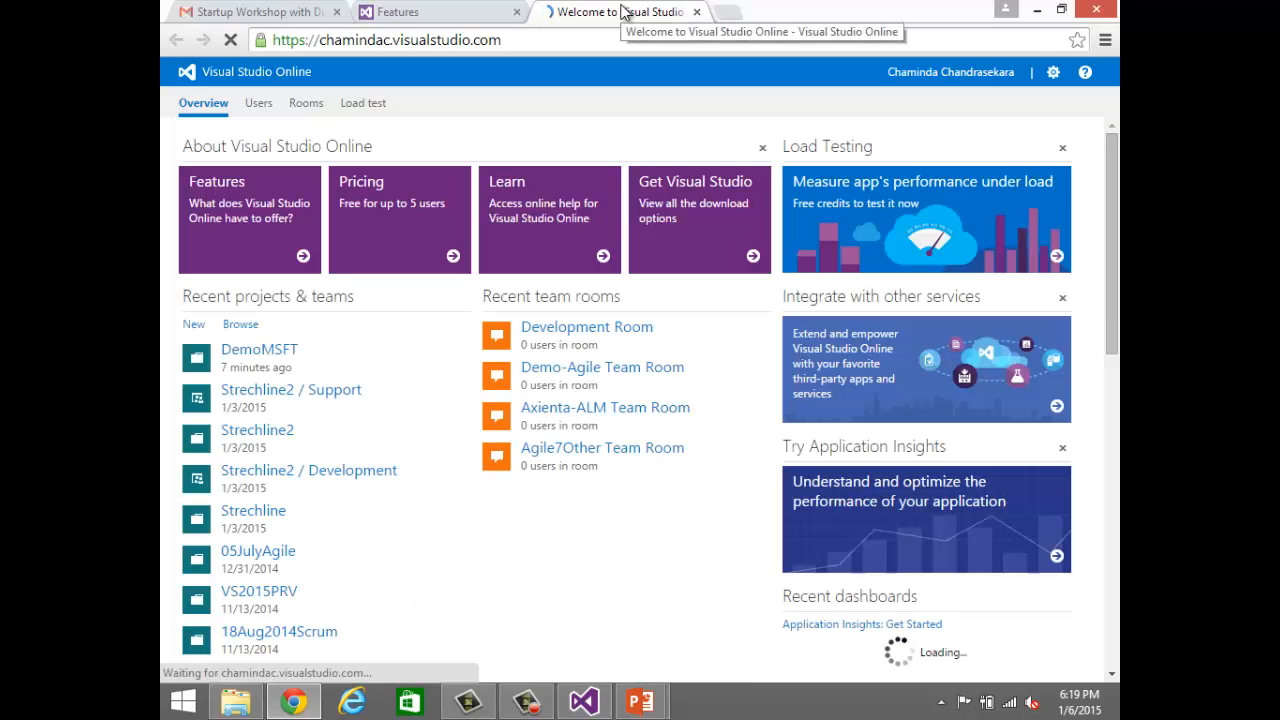
pyautogui.click(258, 430)
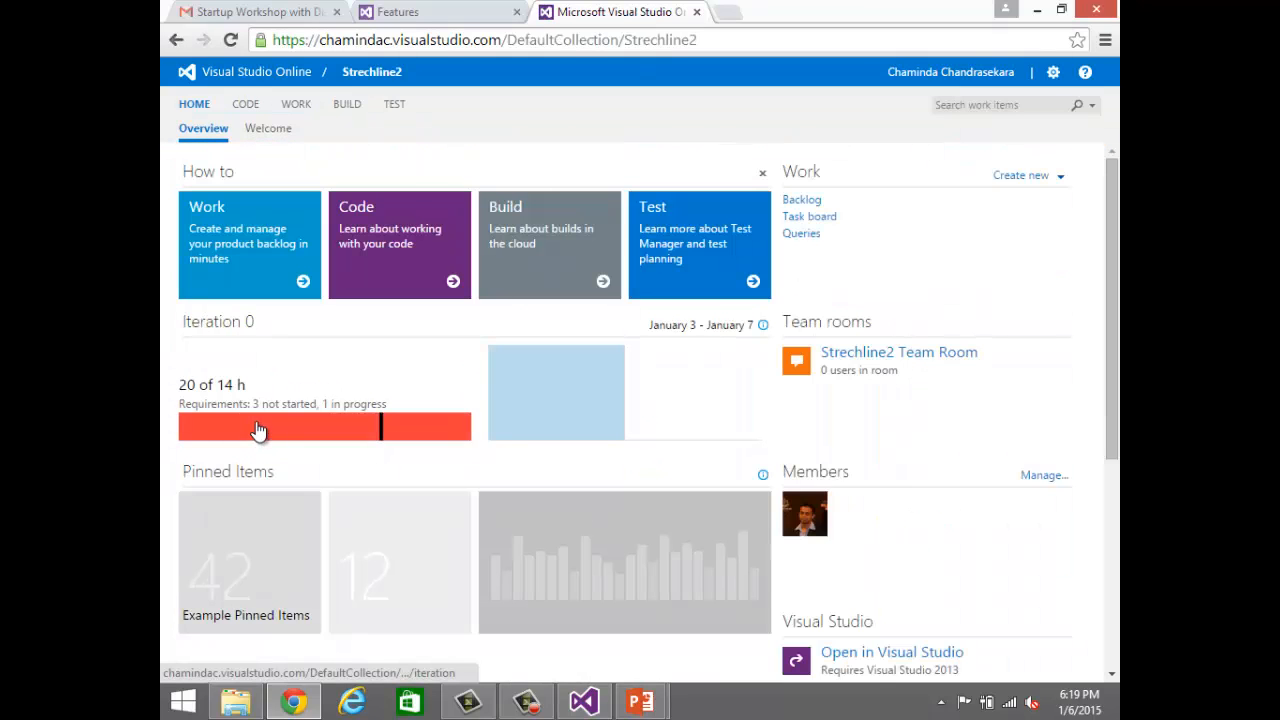
pyautogui.click(293, 105)
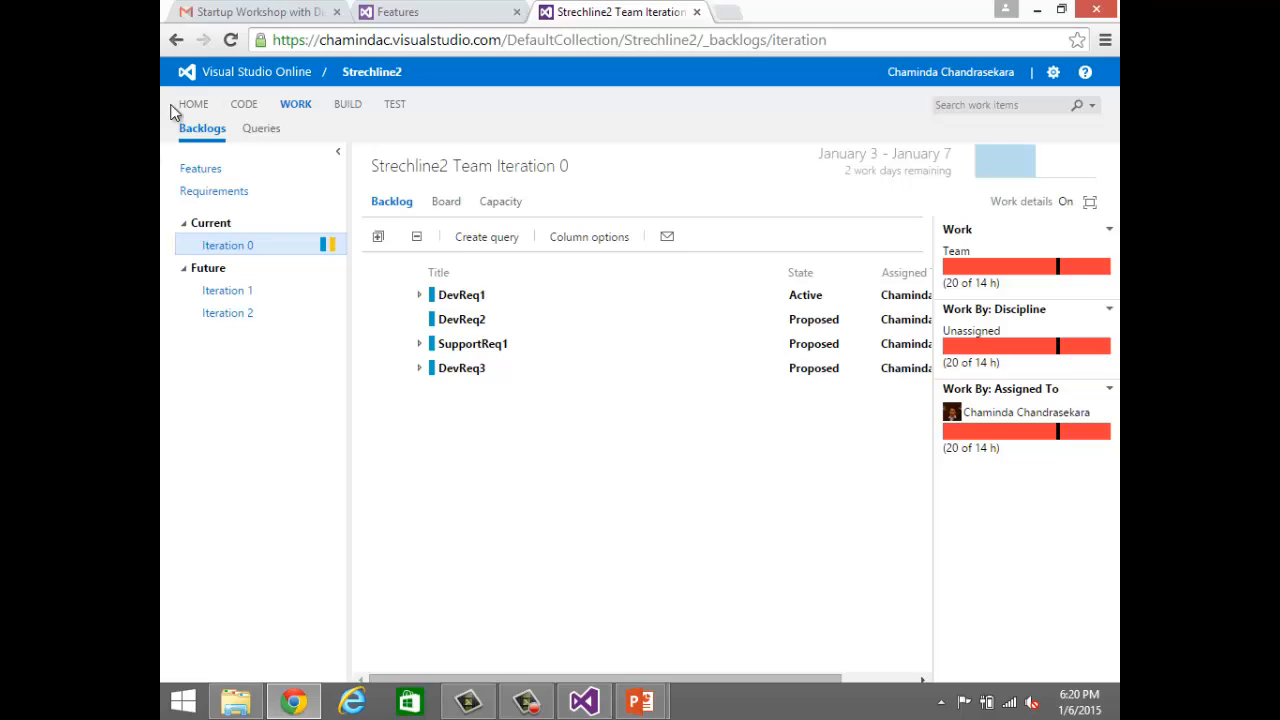
# Step: Review Strechline2's Requirements and Features backlogs, showing the requirements in the Requirements to Tasks view
pyautogui.click(213, 200)
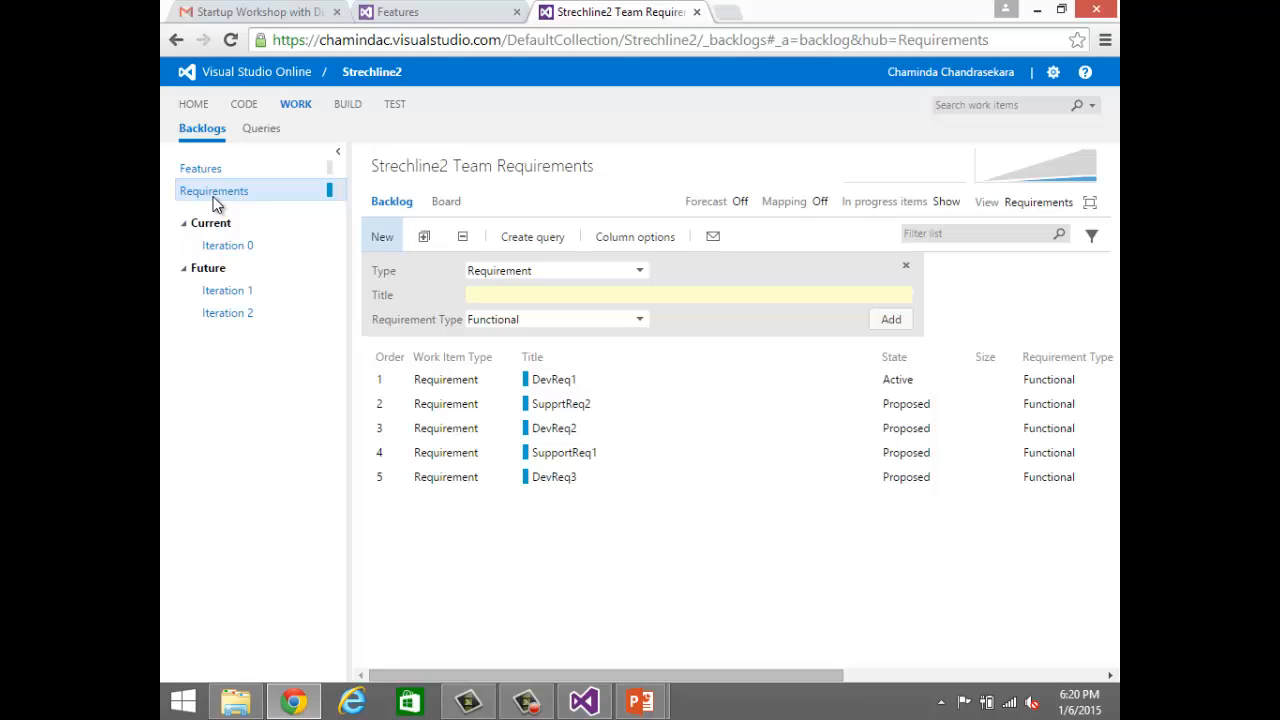
pyautogui.click(285, 171)
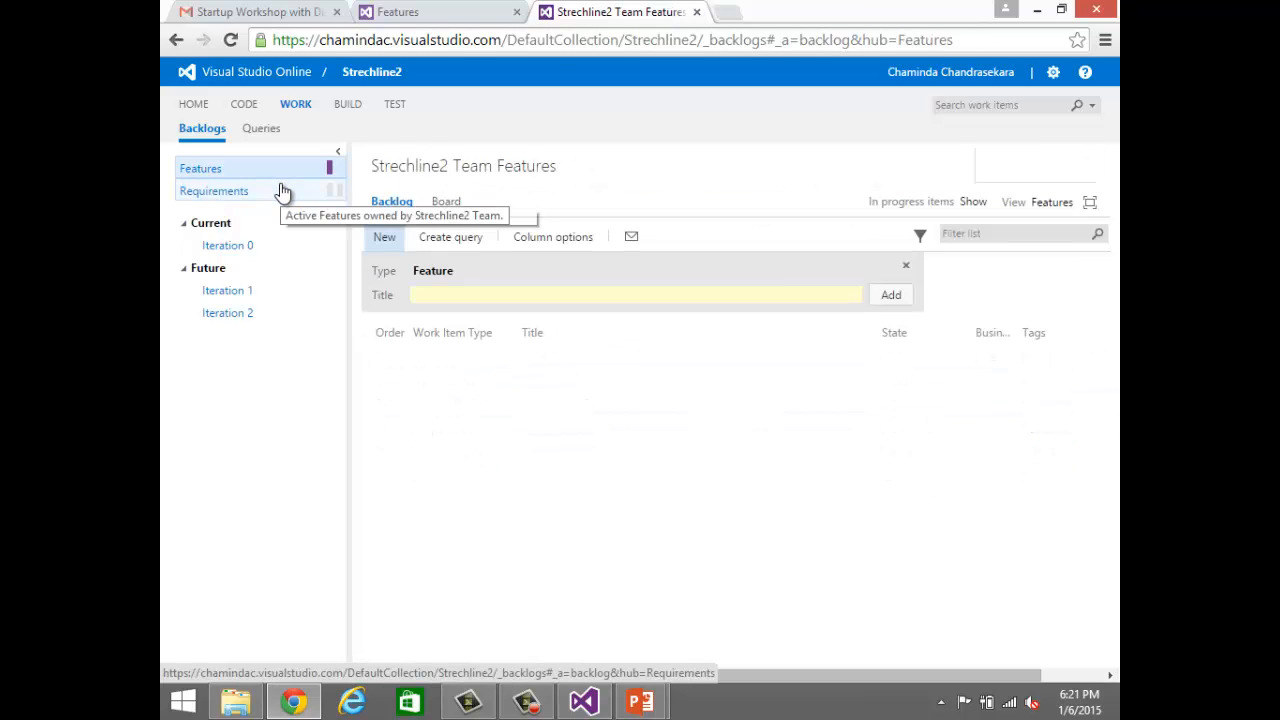
pyautogui.click(283, 192)
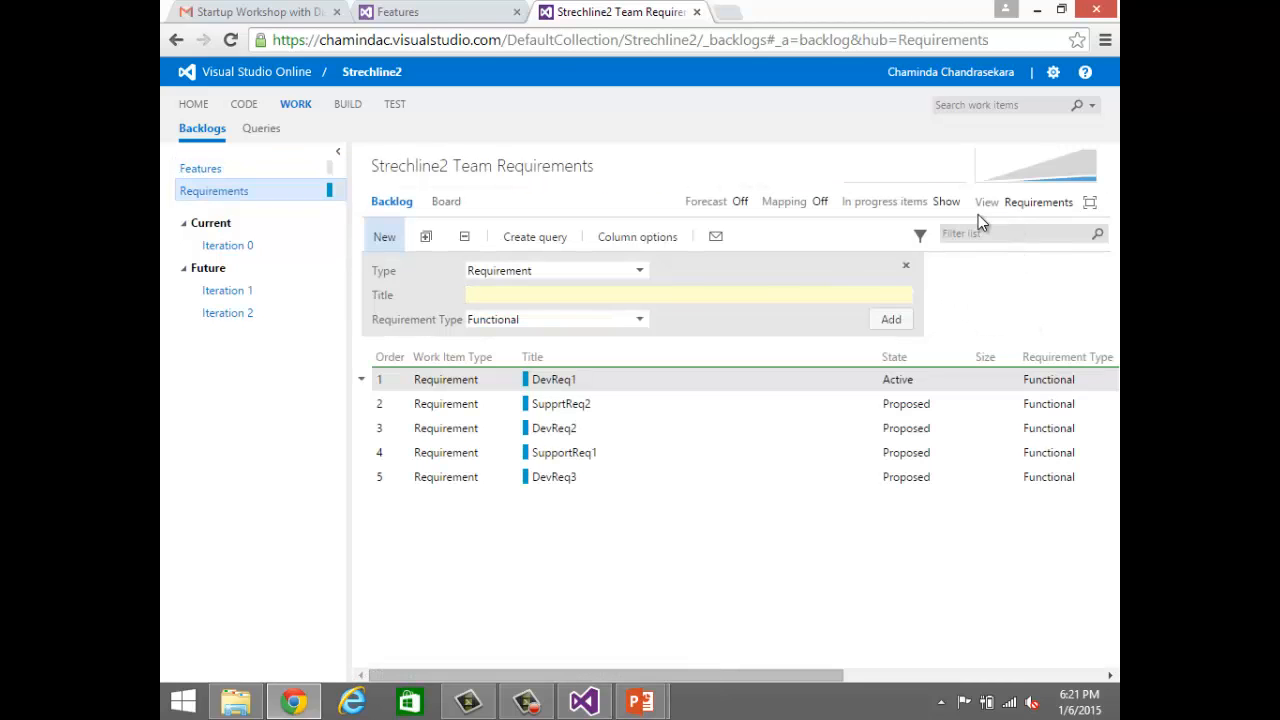
pyautogui.click(1028, 204)
pyautogui.click(1014, 299)
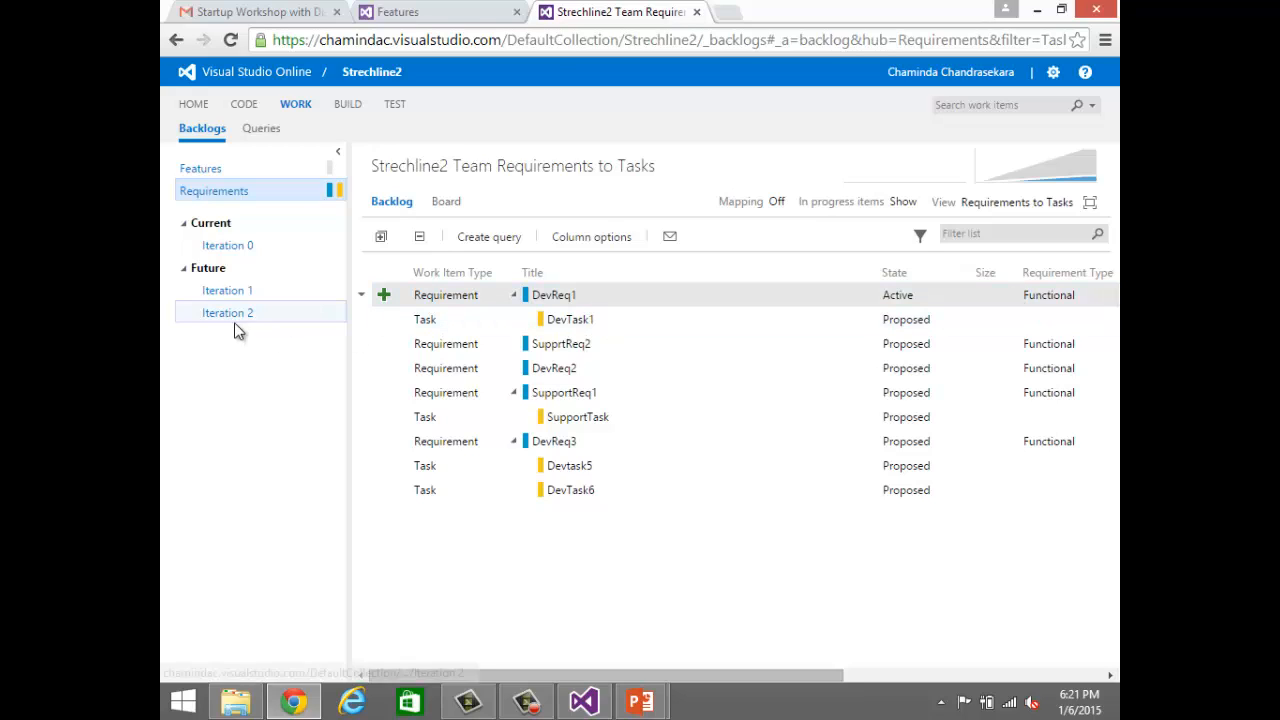
# Step: Examine Iteration 0's team capacity and burndown chart, and display its task board
pyautogui.click(236, 253)
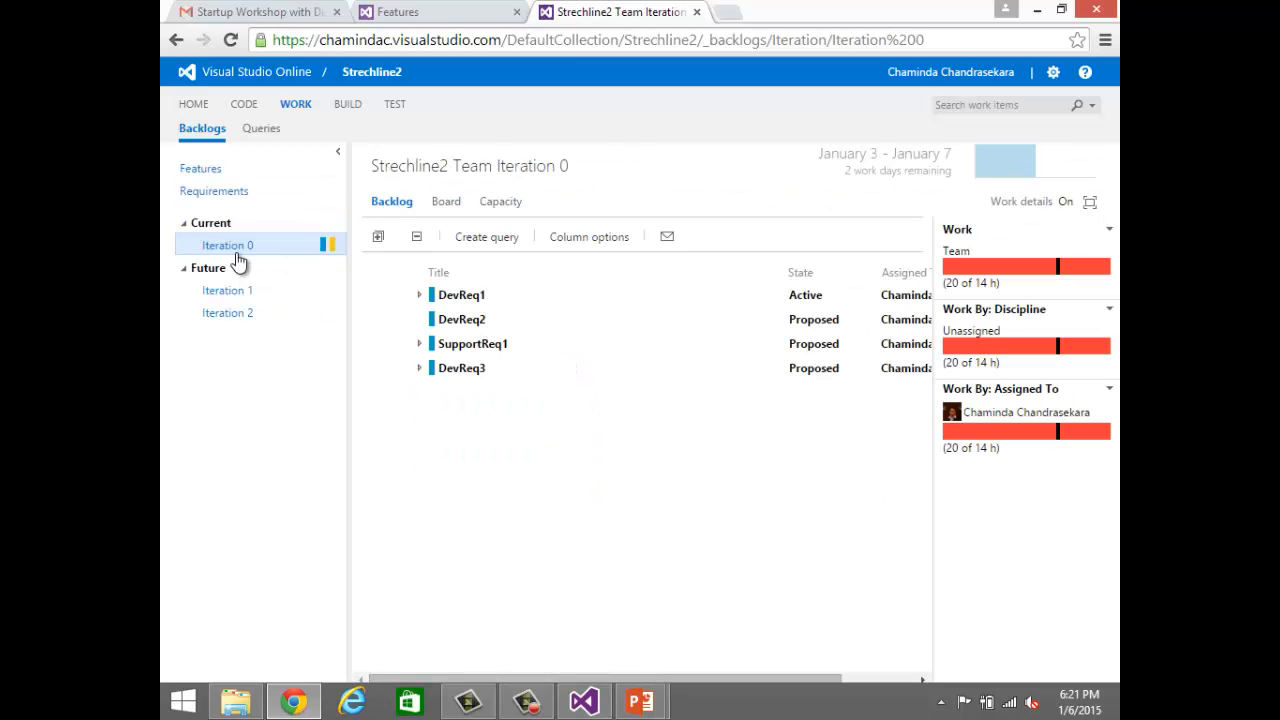
pyautogui.click(490, 203)
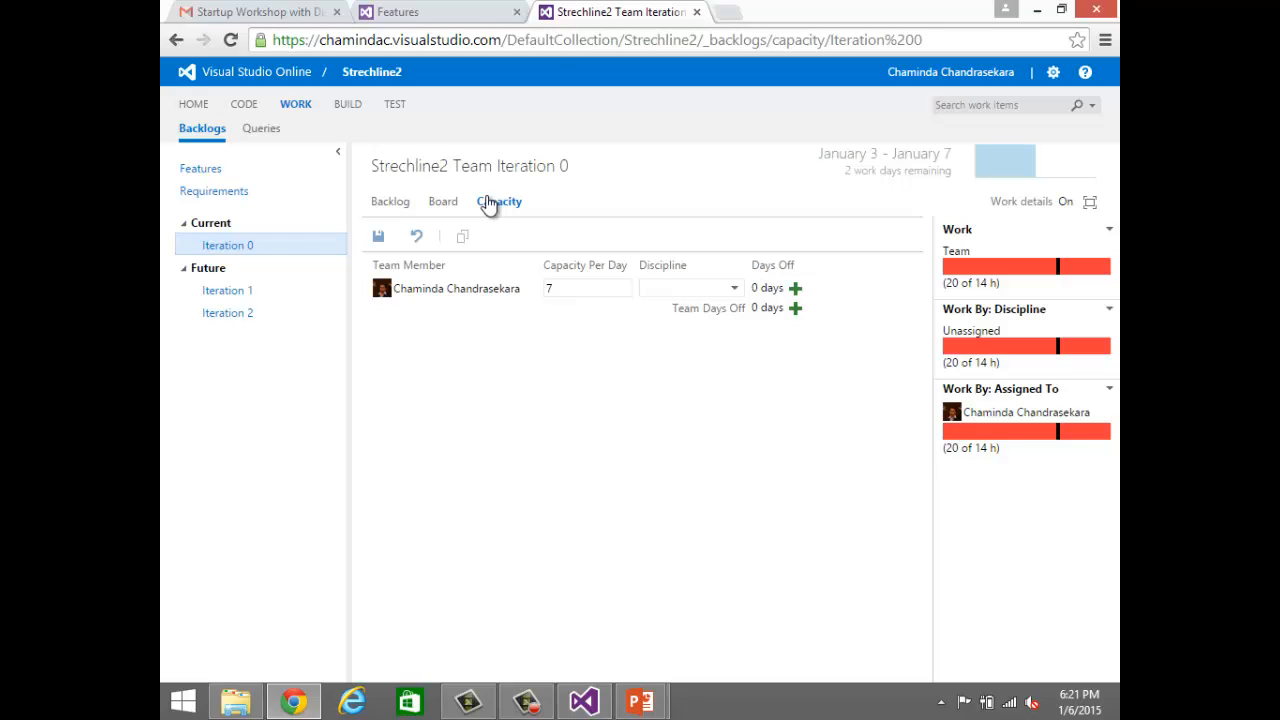
pyautogui.click(996, 172)
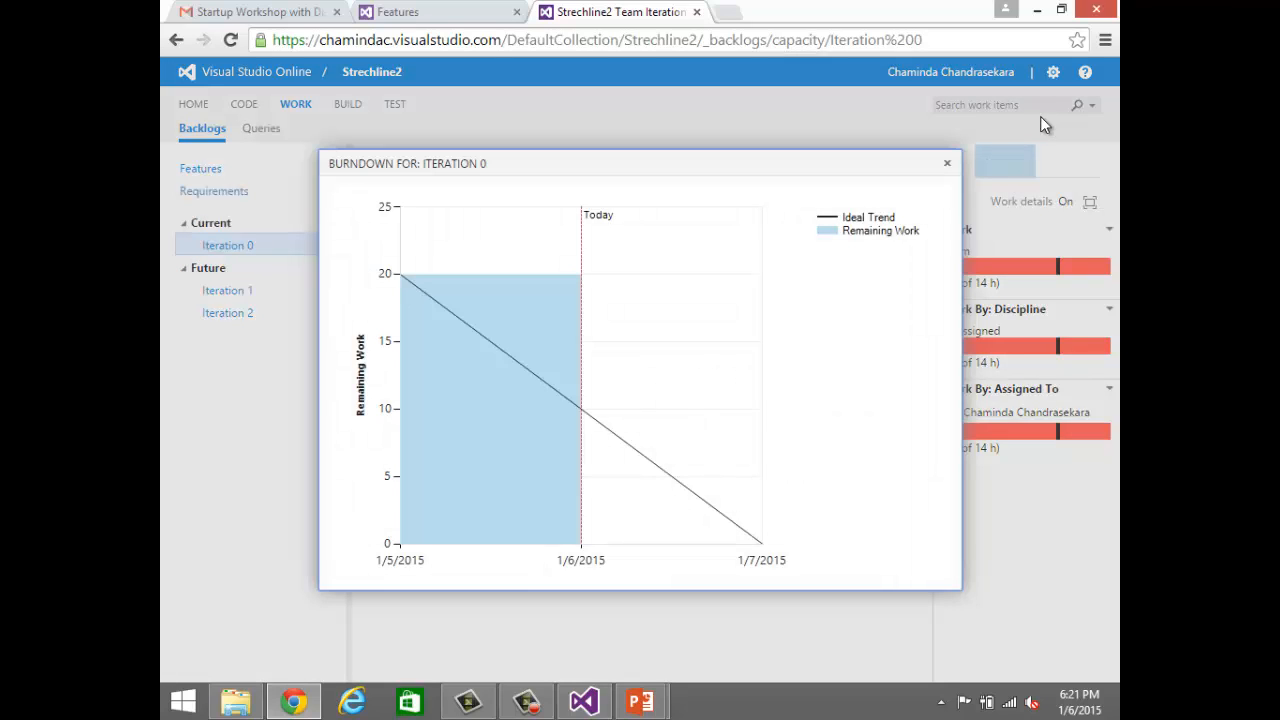
pyautogui.click(947, 163)
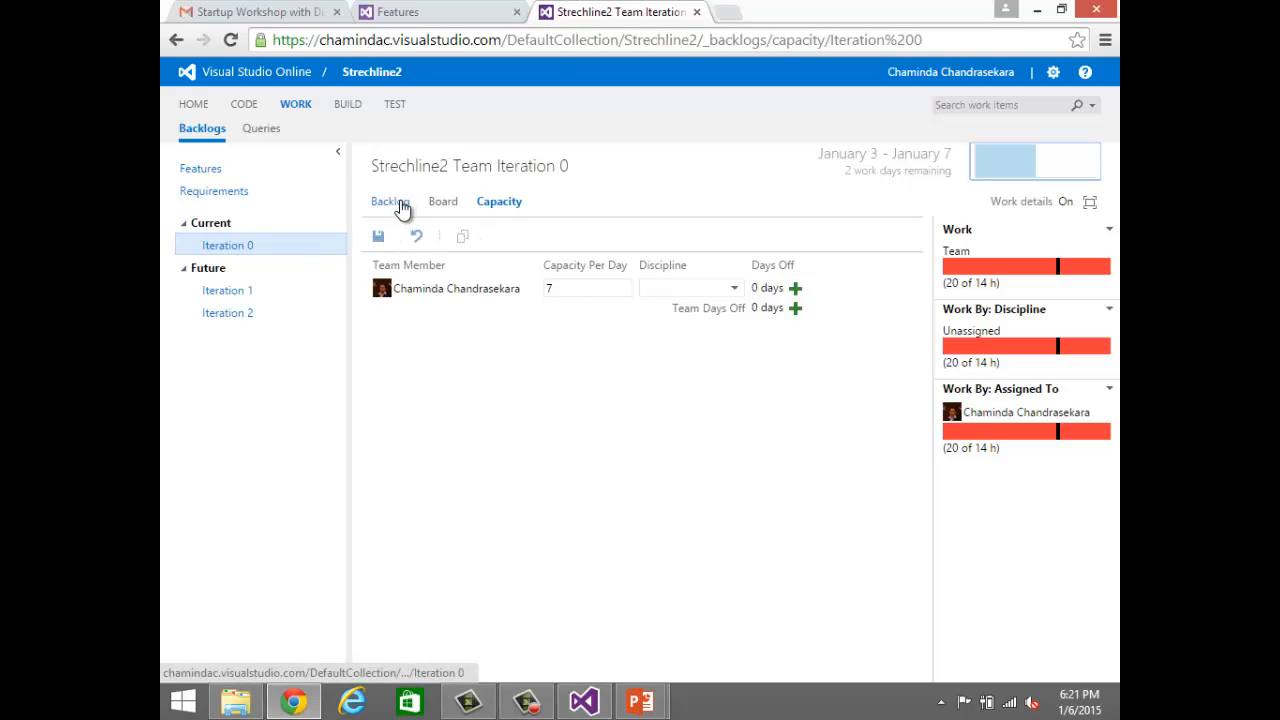
pyautogui.click(435, 203)
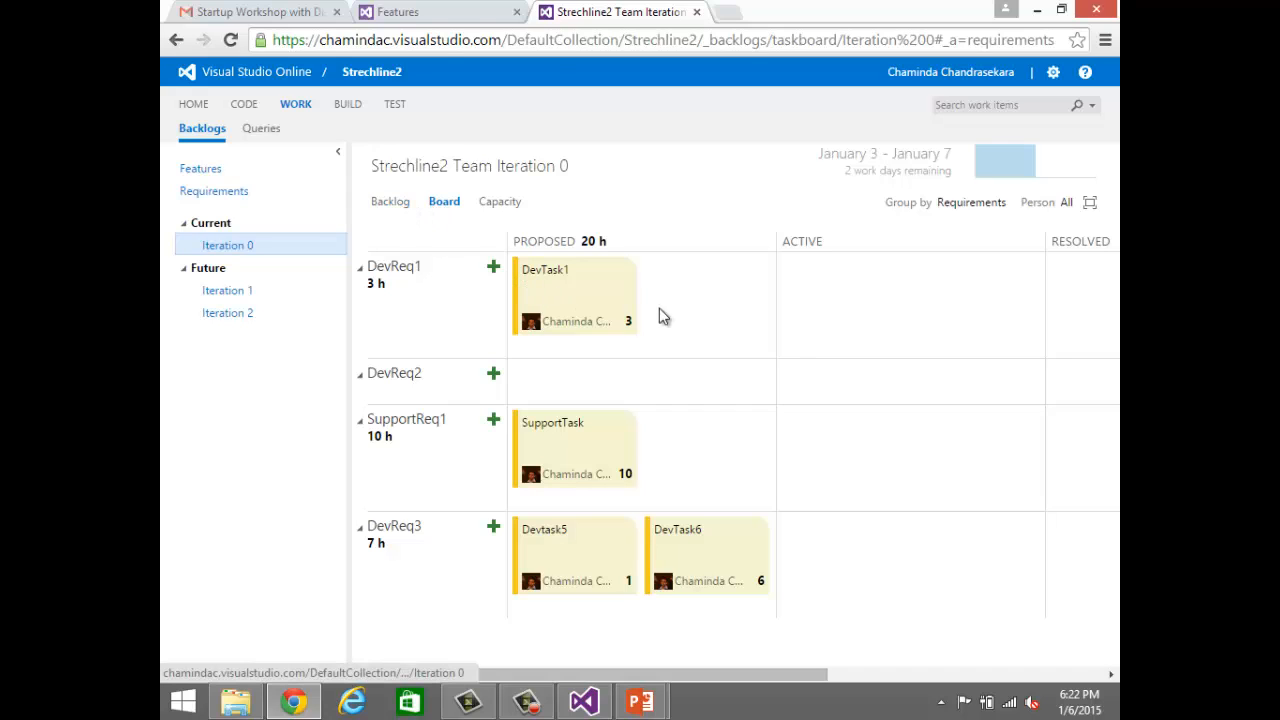
# Step: Move DevTask1 through Active to Resolved with 0 hours remaining, and check Iteration 0's burndown chart
pyautogui.moveTo(580, 300); pyautogui.dragTo(809, 310)
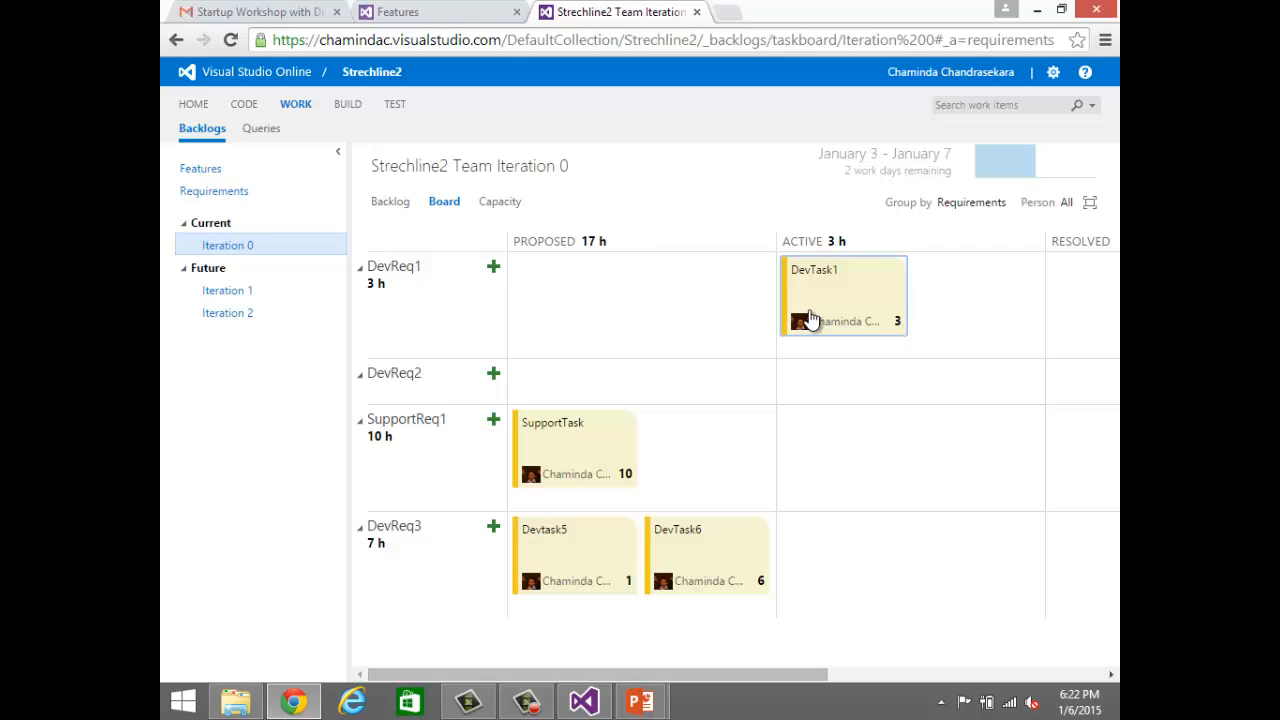
pyautogui.moveTo(820, 295); pyautogui.dragTo(1079, 305)
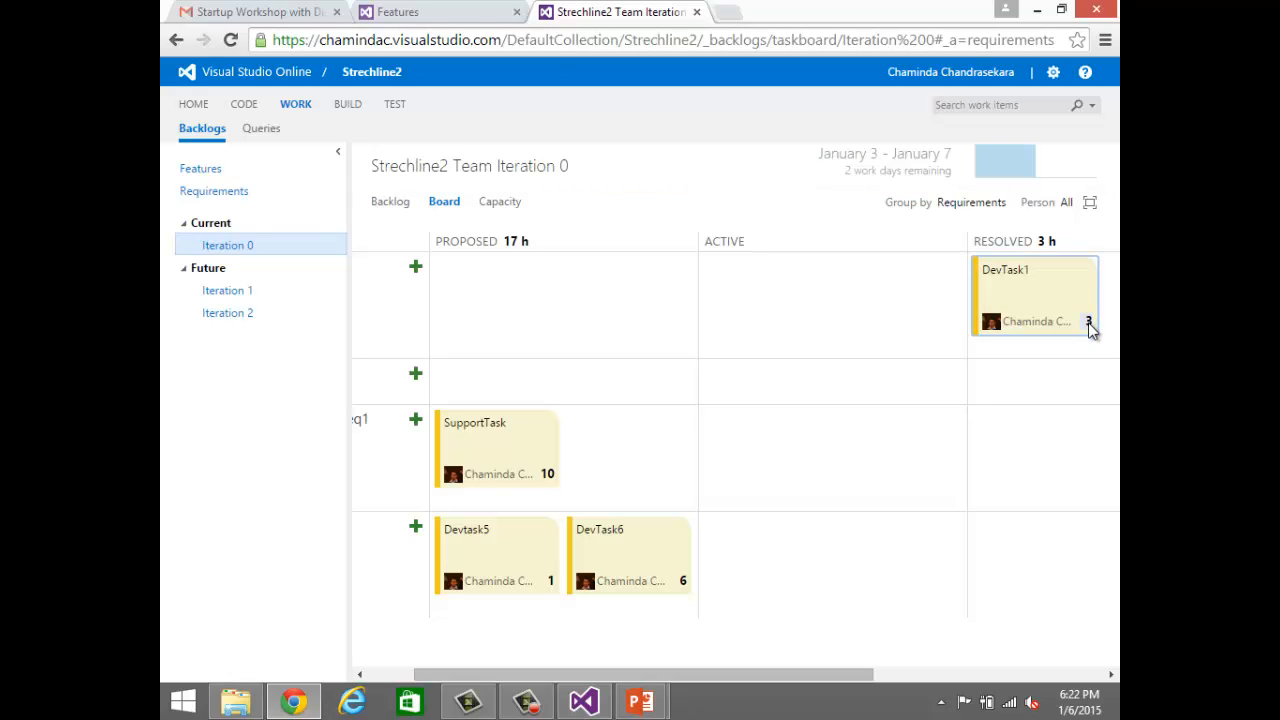
pyautogui.click(1090, 321)
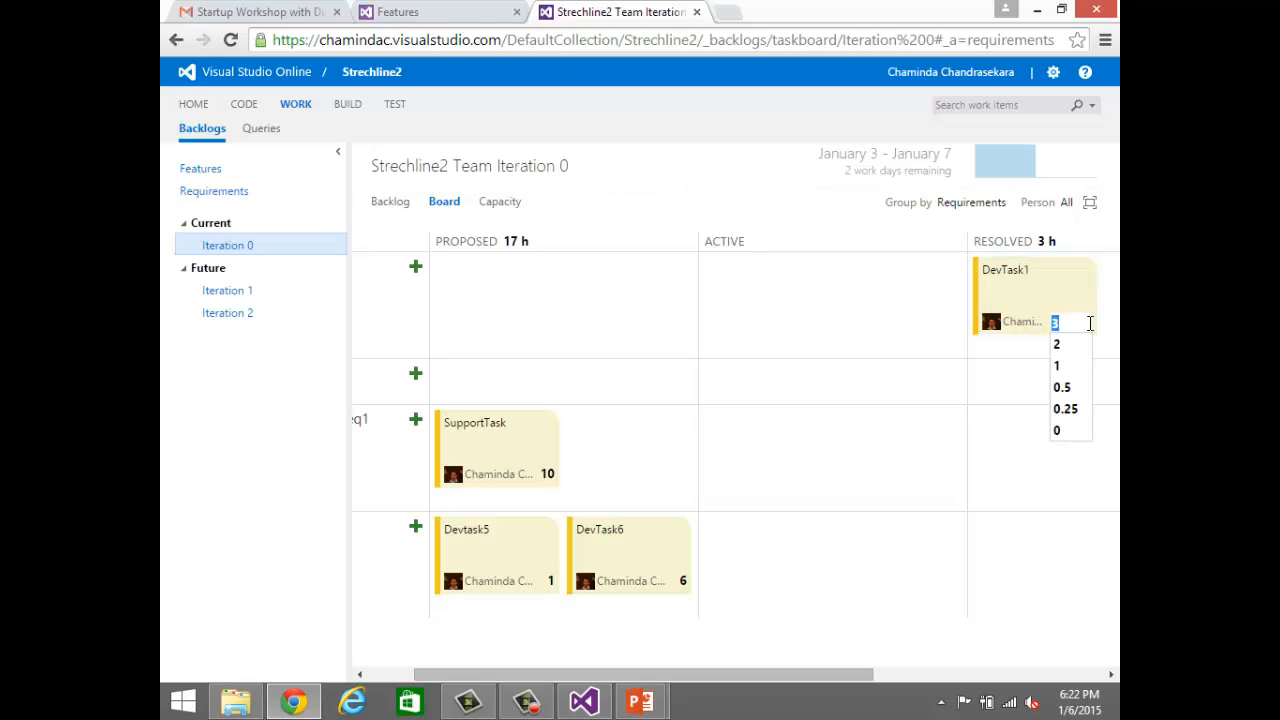
pyautogui.click(1055, 432)
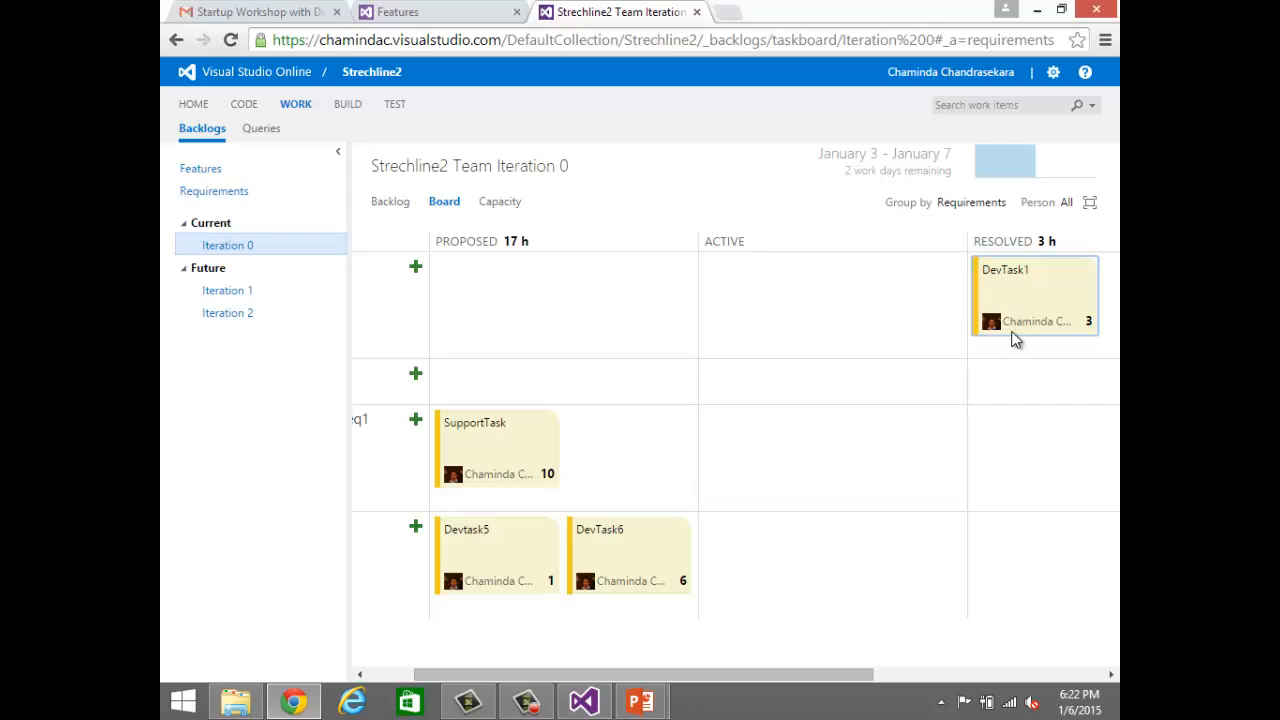
pyautogui.click(1086, 322)
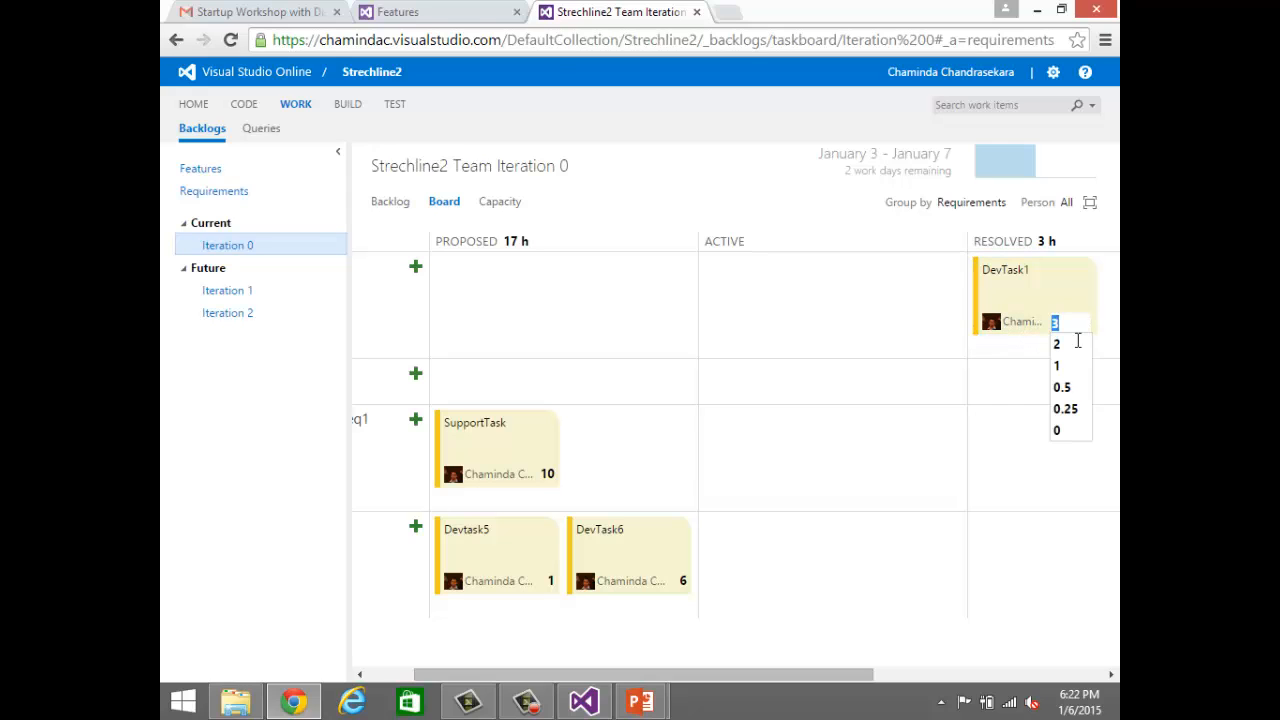
pyautogui.click(1056, 433)
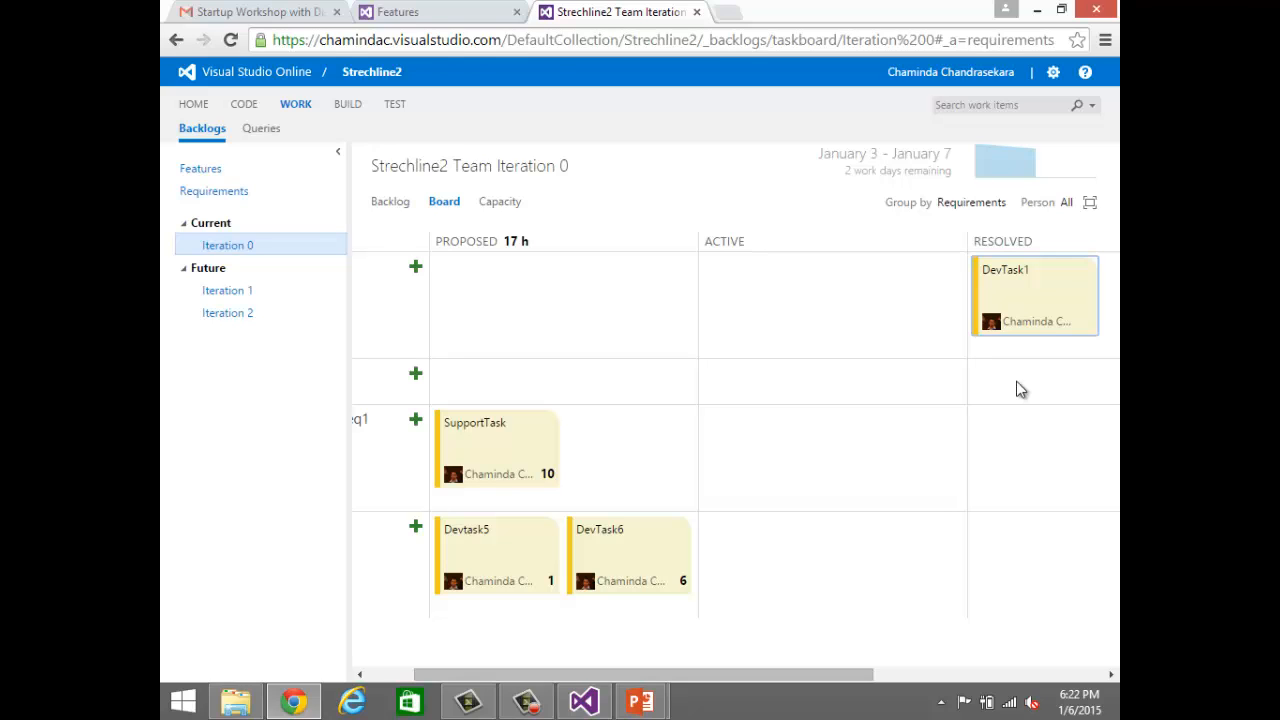
pyautogui.click(1004, 169)
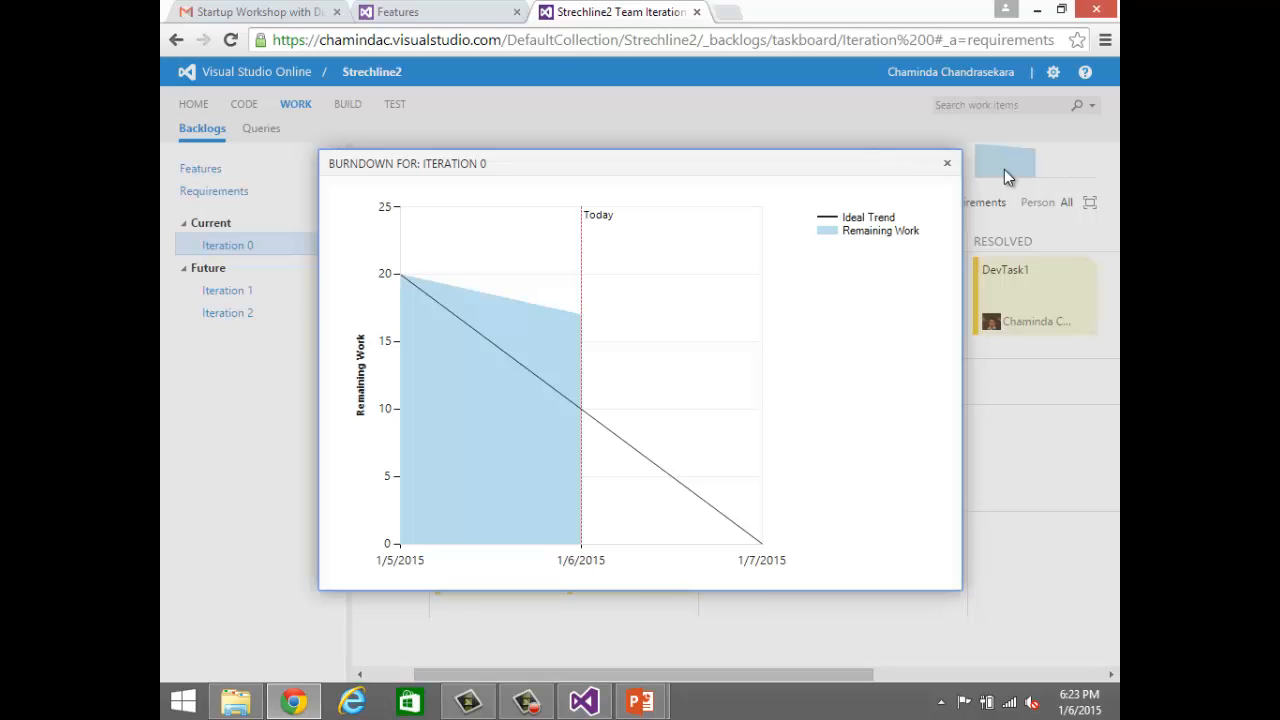
pyautogui.click(948, 164)
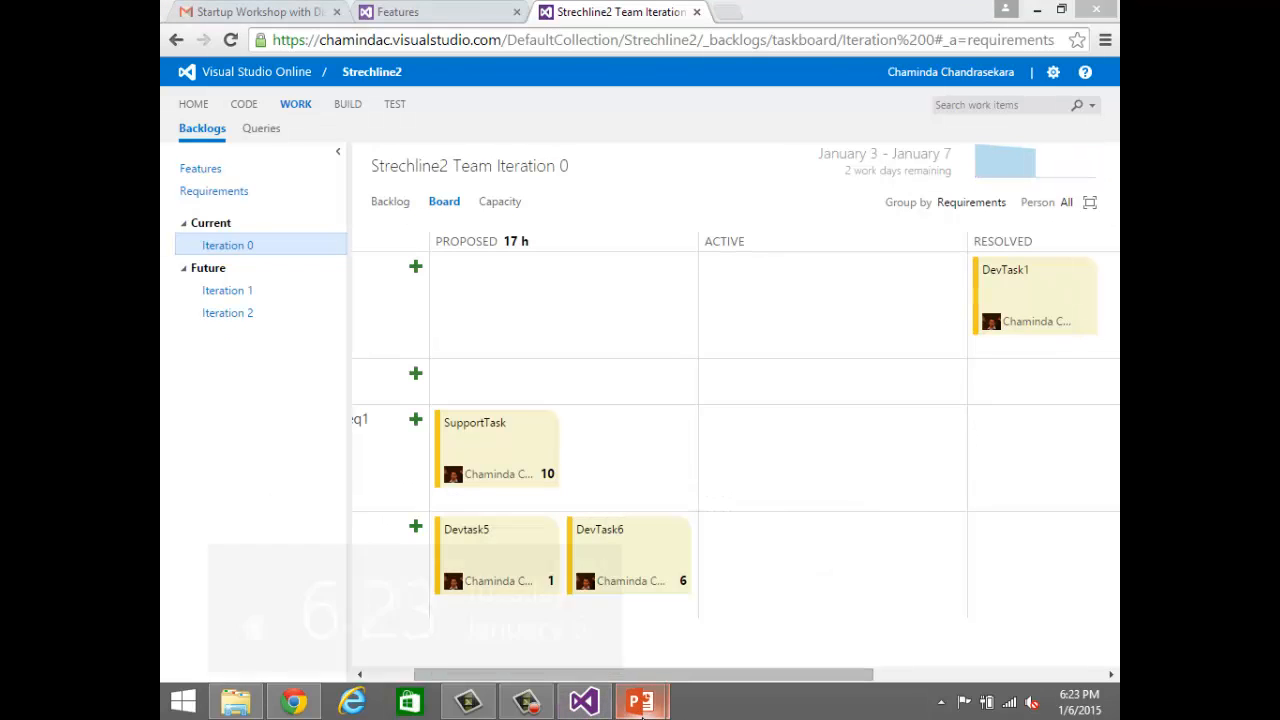
# Step: Switch to the 01. ALM with VSO.pptx presentation in PowerPoint and show the Quality Reports slide
pyautogui.press('super+c')
pyautogui.click(642, 714)
pyautogui.click(642, 712)
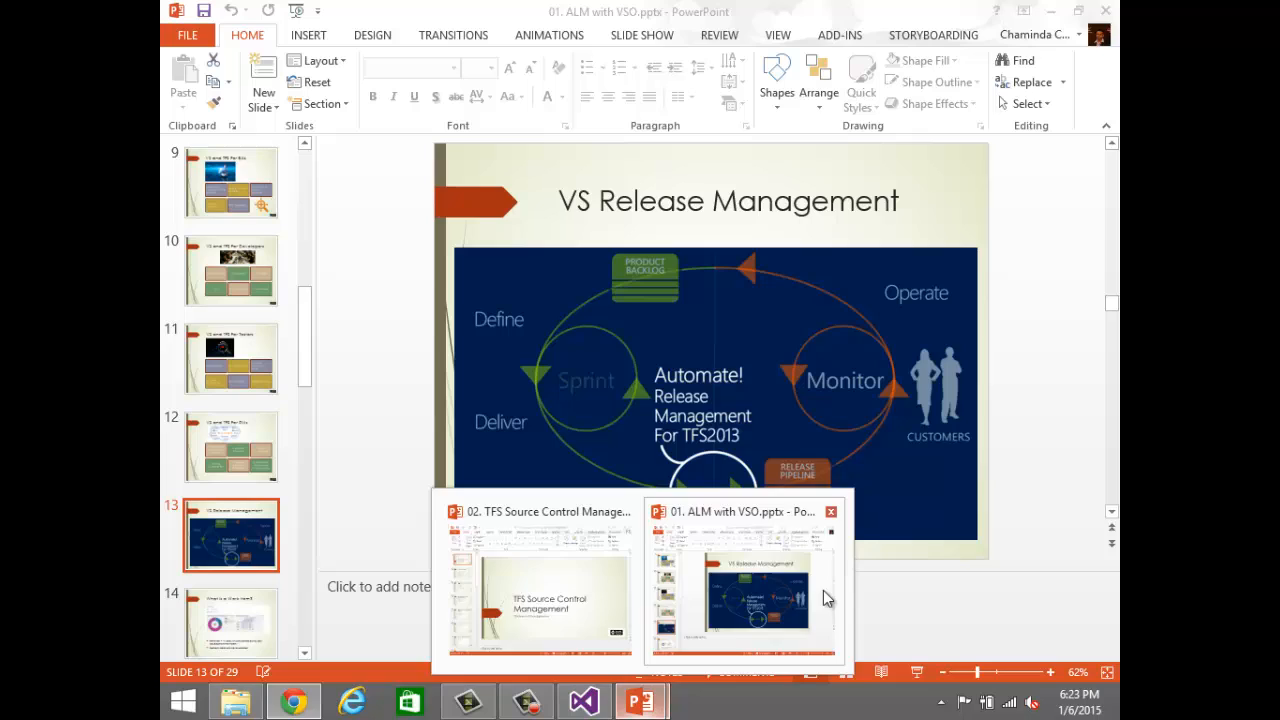
pyautogui.click(823, 590)
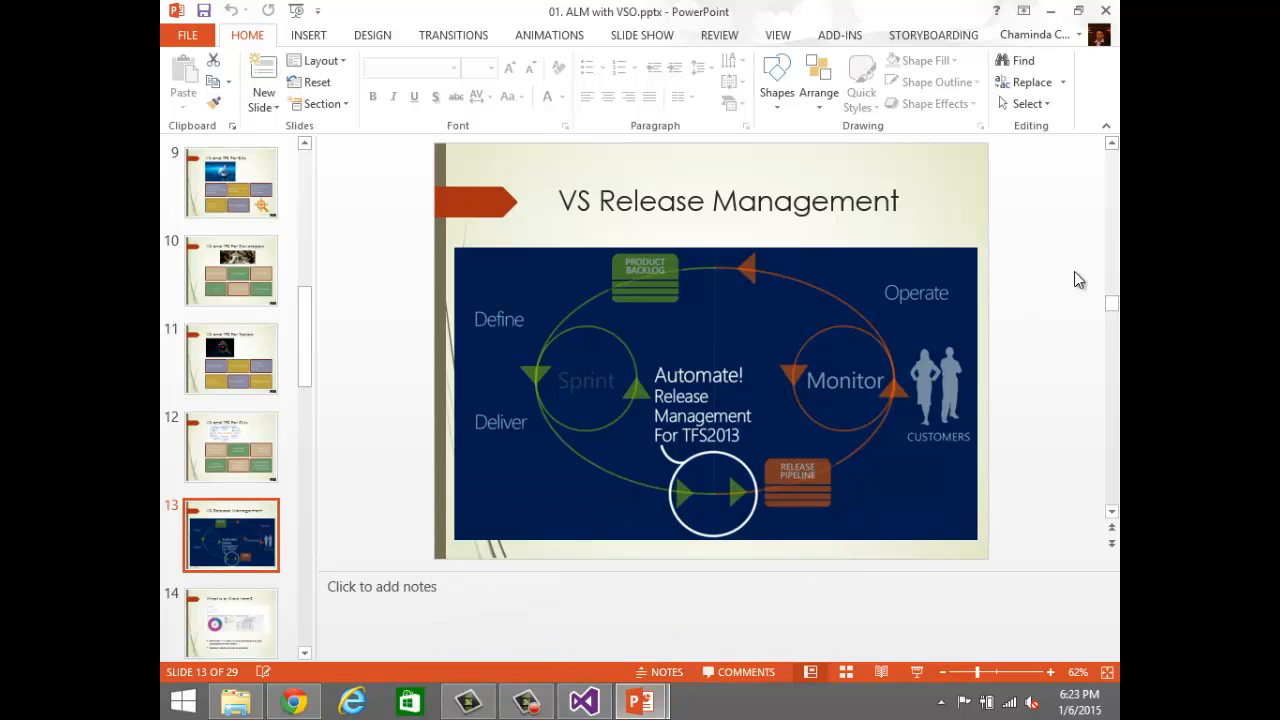
pyautogui.moveTo(1110, 306); pyautogui.dragTo(1103, 517)
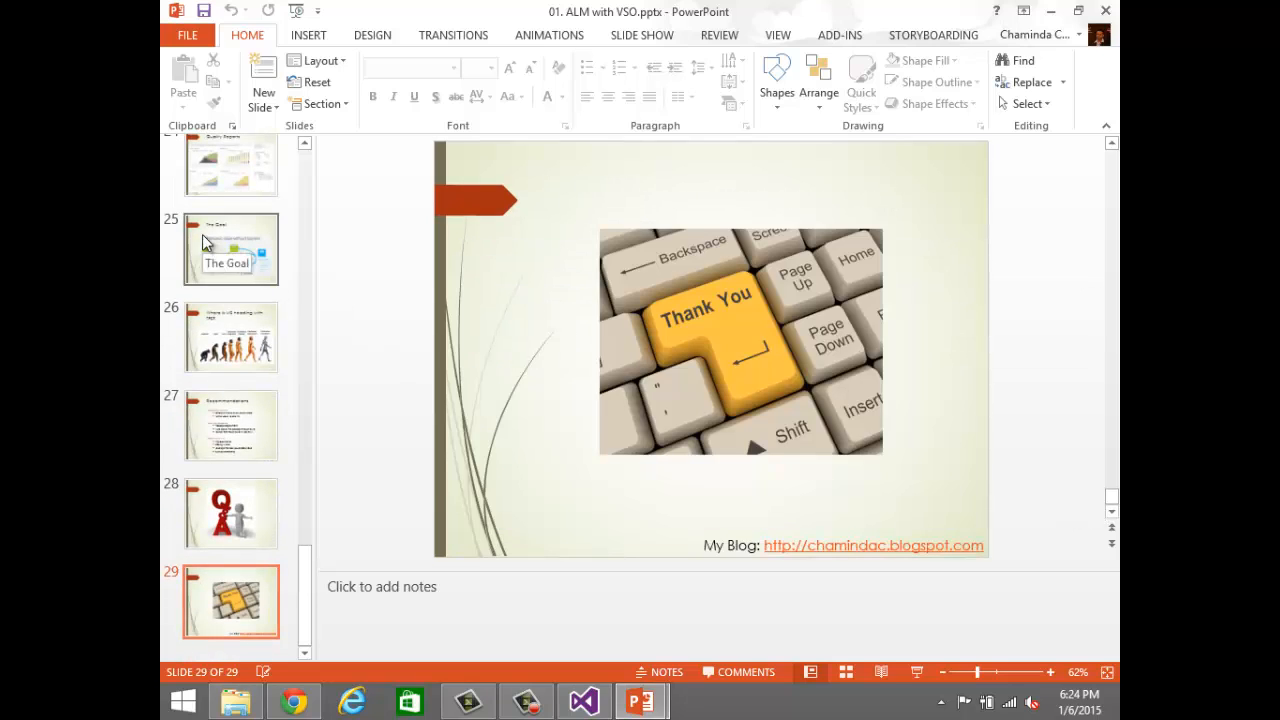
pyautogui.click(223, 196)
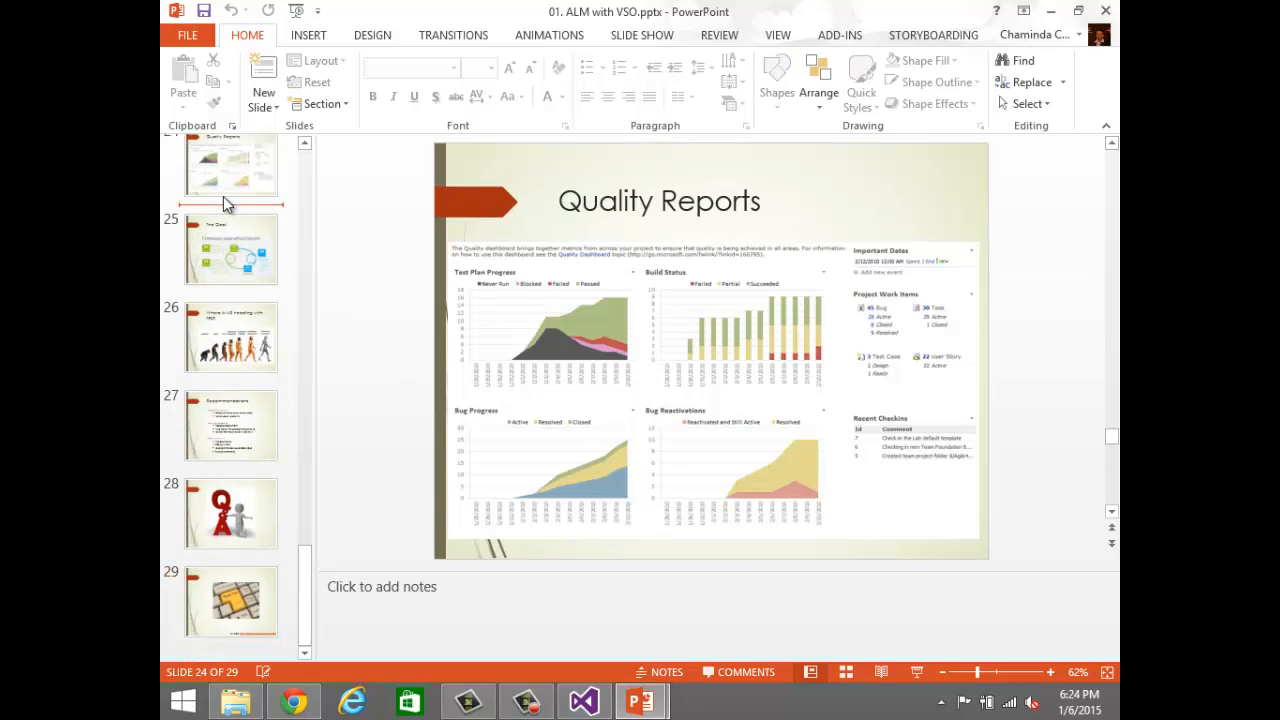
pyautogui.click(241, 187)
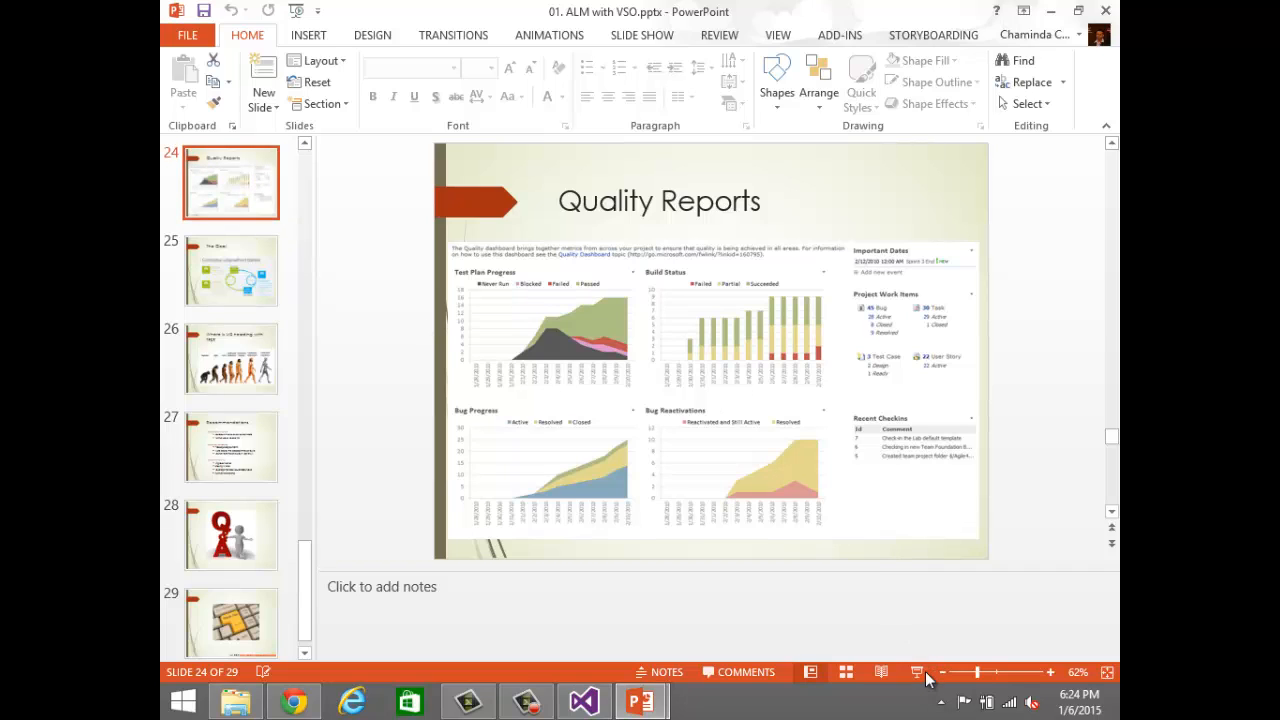
# Step: Enlarge the Quality Reports slide to 120% and look over its charts
pyautogui.click(1050, 673)
pyautogui.click(1050, 673)
pyautogui.click(1050, 673)
pyautogui.click(1050, 673)
pyautogui.click(1050, 673)
pyautogui.click(1050, 673)
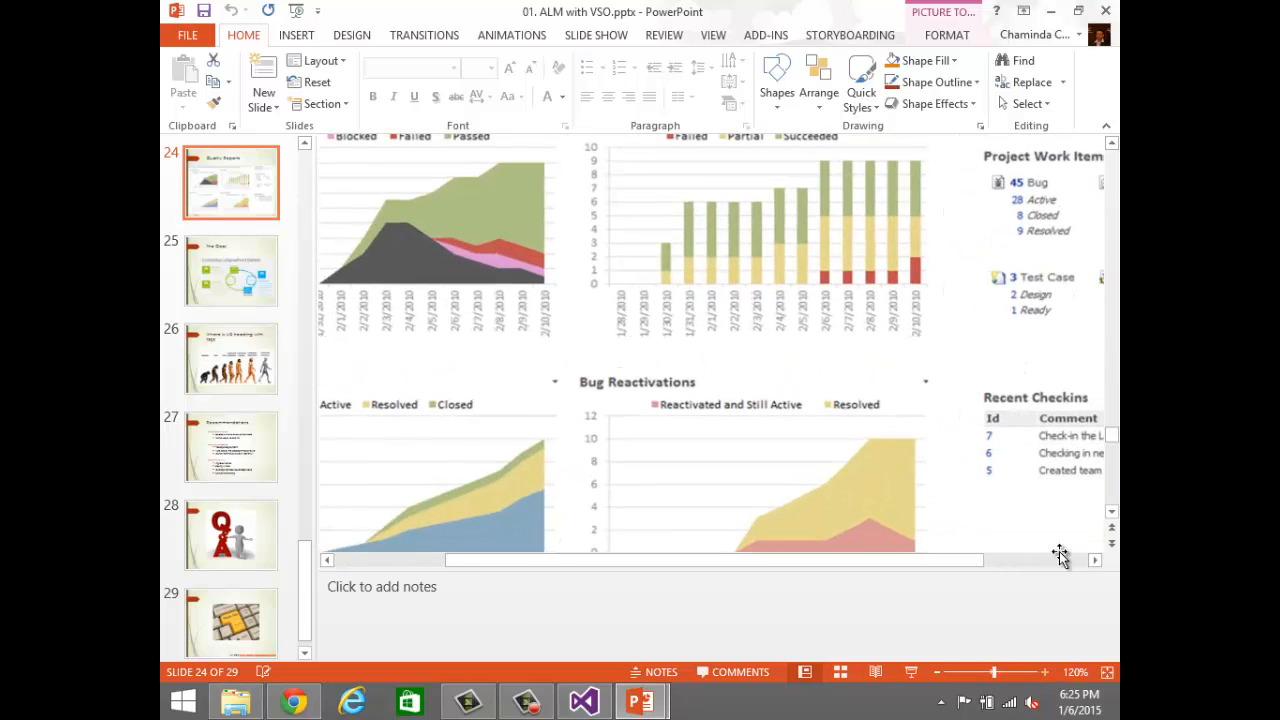
pyautogui.click(1114, 392)
pyautogui.click(1114, 393)
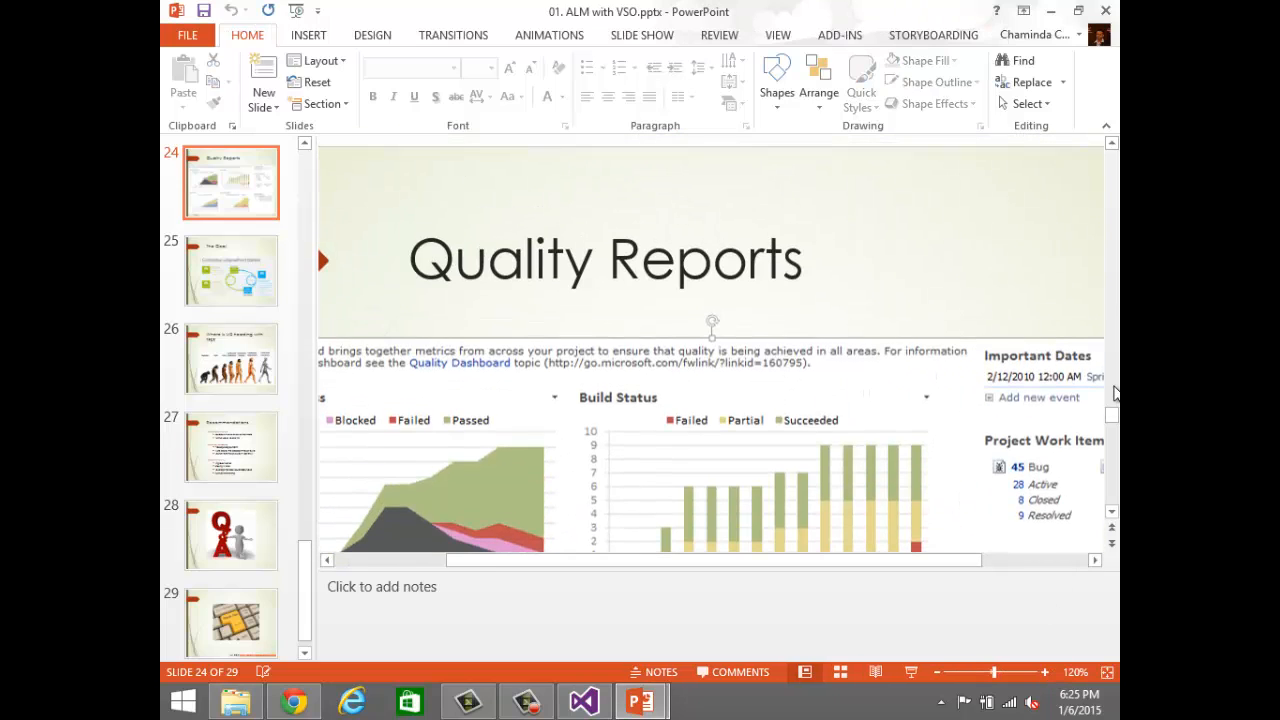
pyautogui.click(1114, 390)
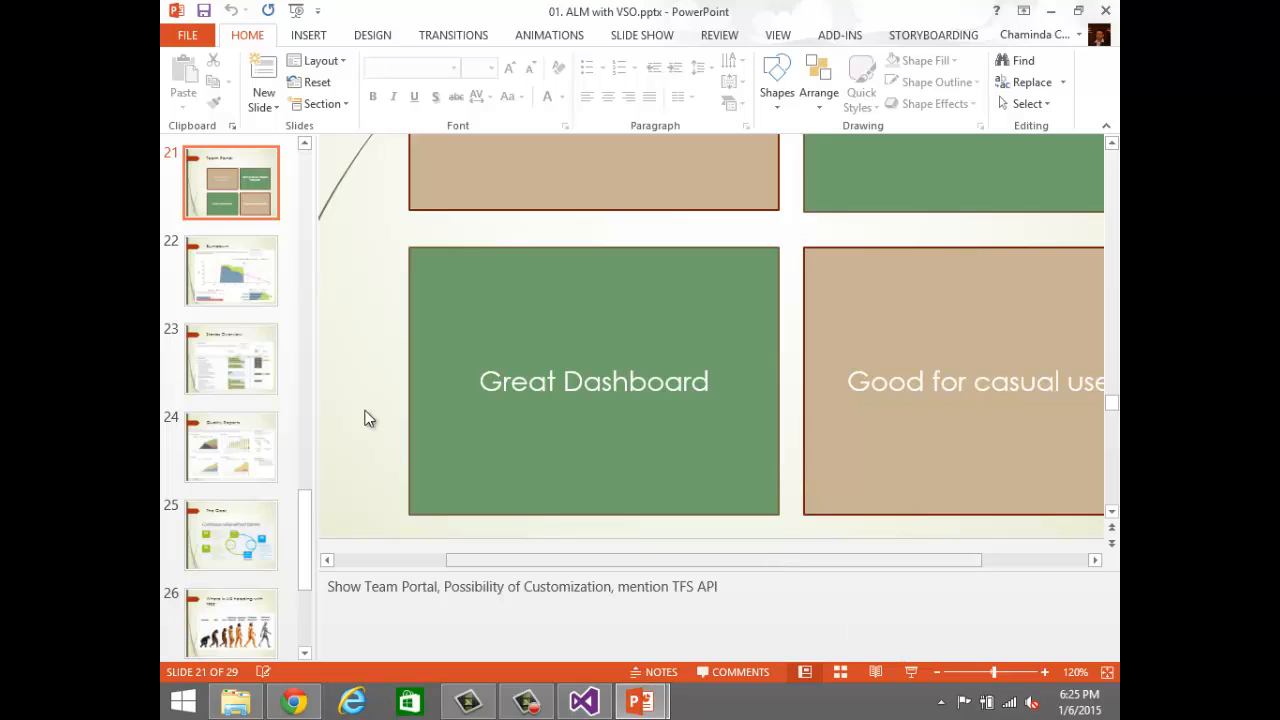
# Step: Review the Quality Reports, Burndown and Stories Overview slides, reducing the magnification to 110% on Stories Overview
pyautogui.click(228, 438)
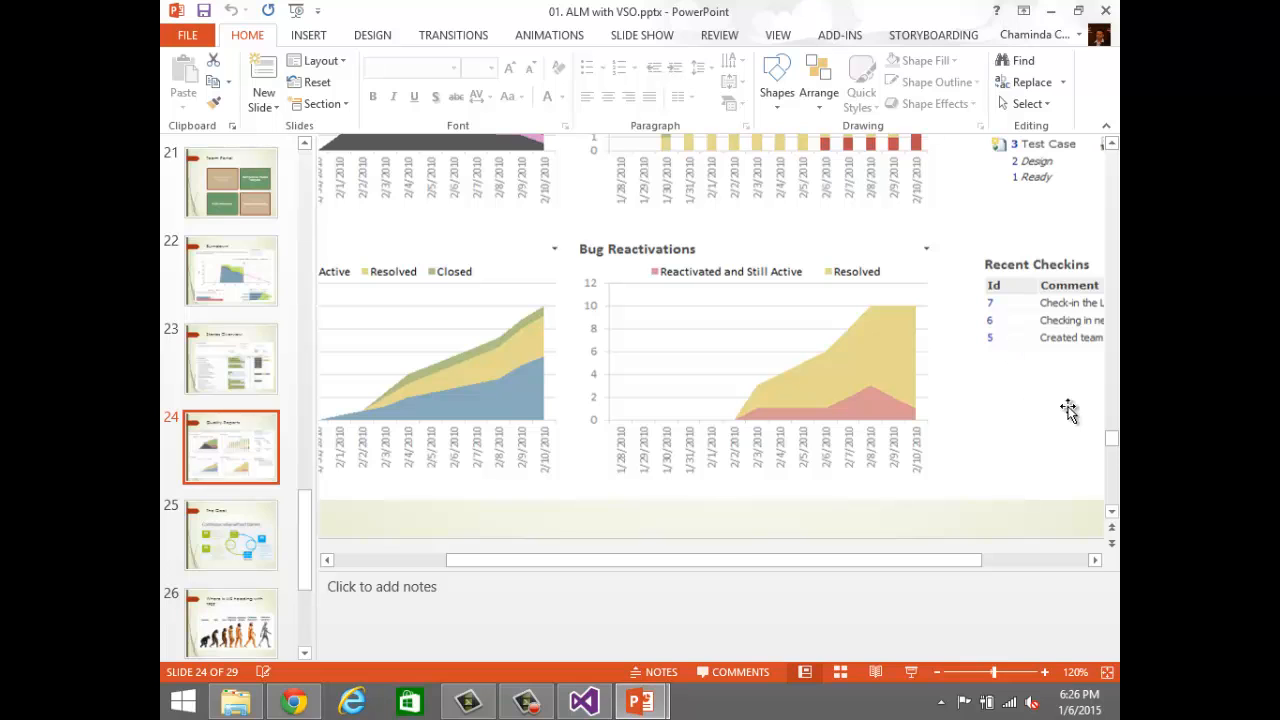
pyautogui.moveTo(1112, 442); pyautogui.dragTo(1113, 478)
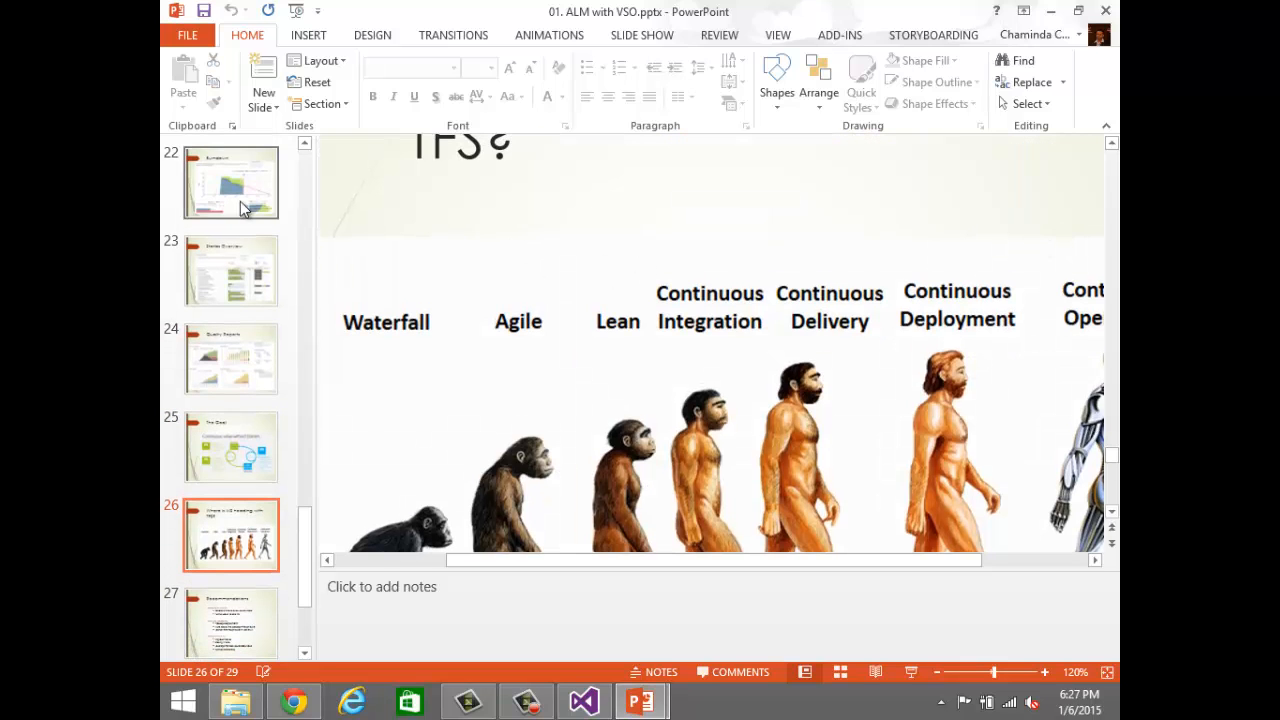
pyautogui.click(240, 207)
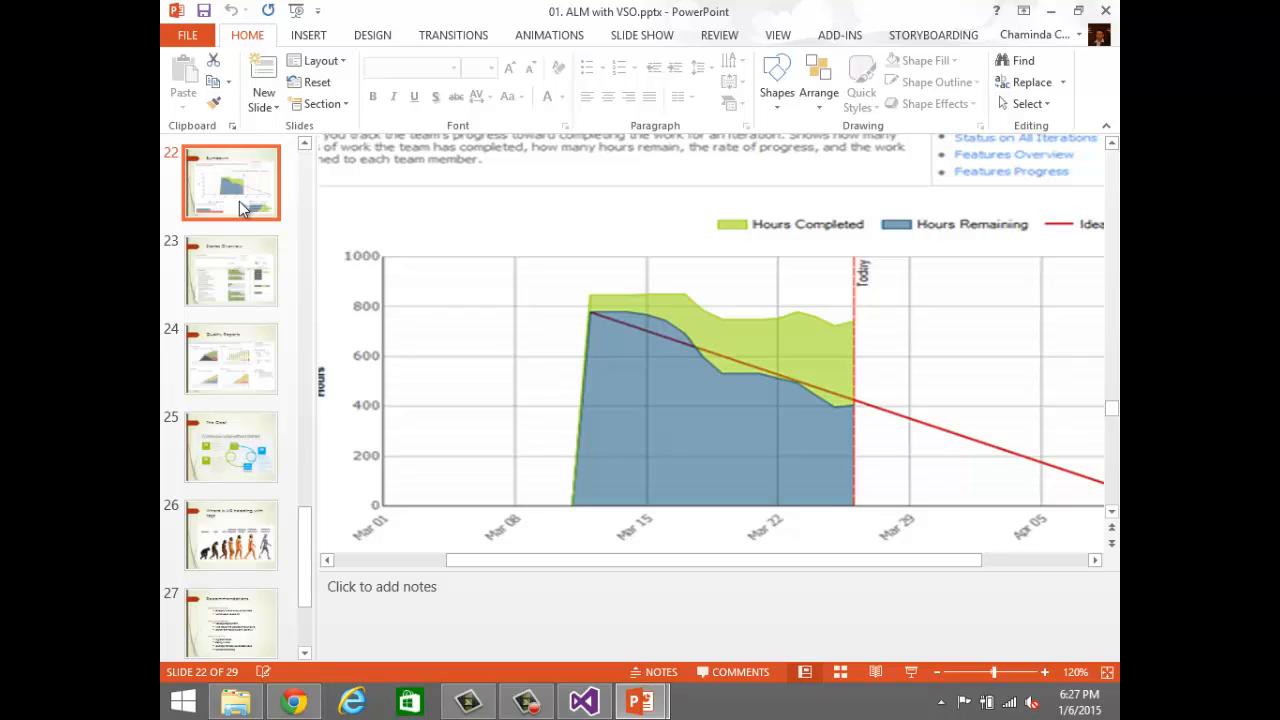
pyautogui.click(241, 251)
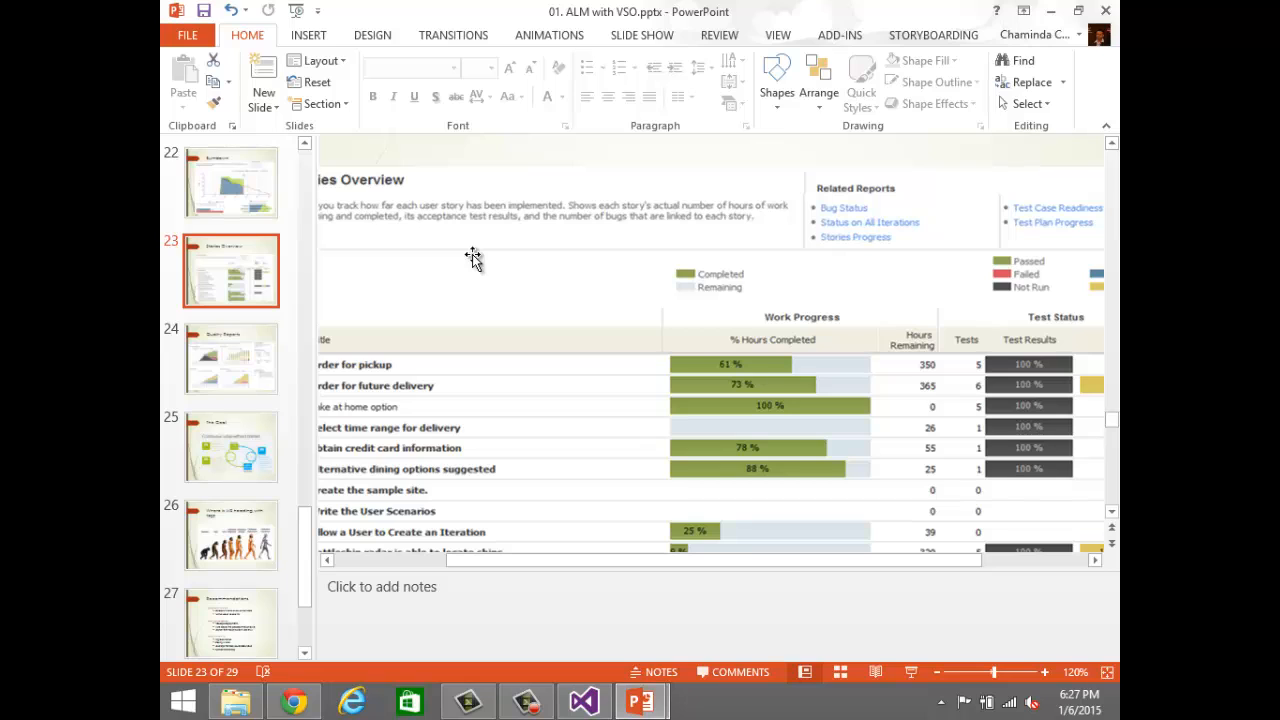
pyautogui.click(937, 674)
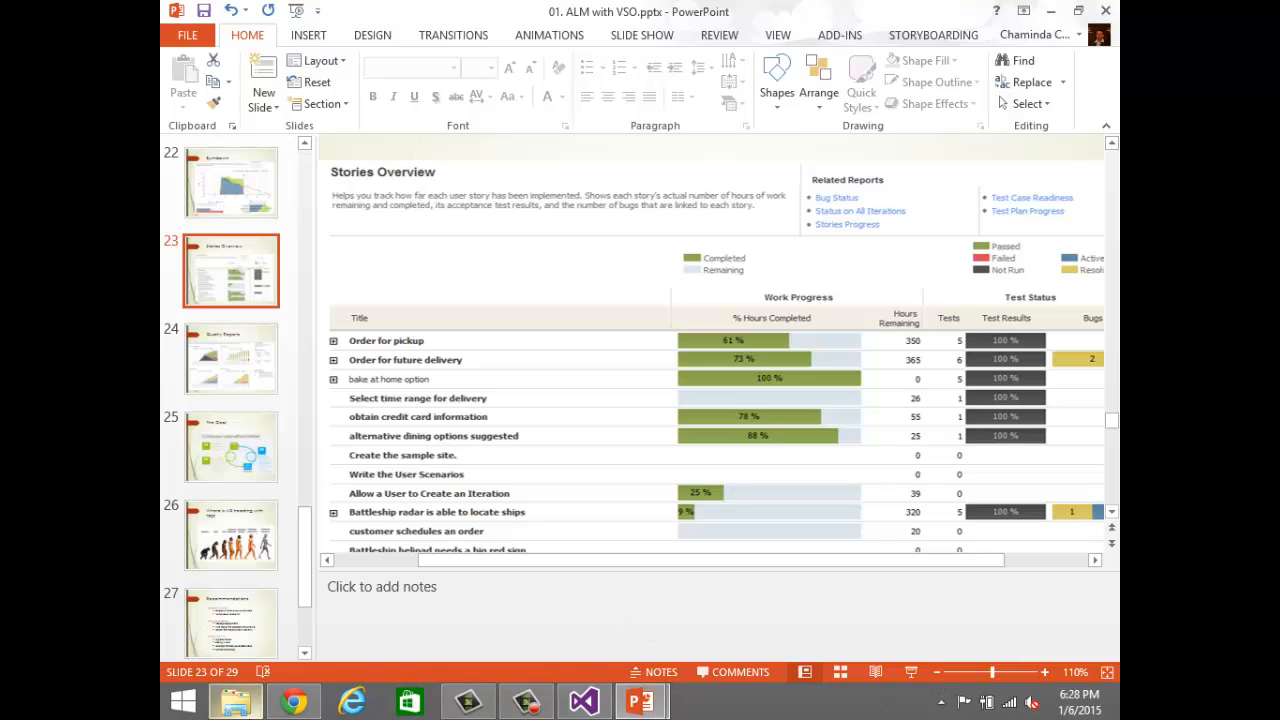
# Step: Switch back to Strechline2 in Chrome and display the Iteration 0 backlog
pyautogui.click(290, 703)
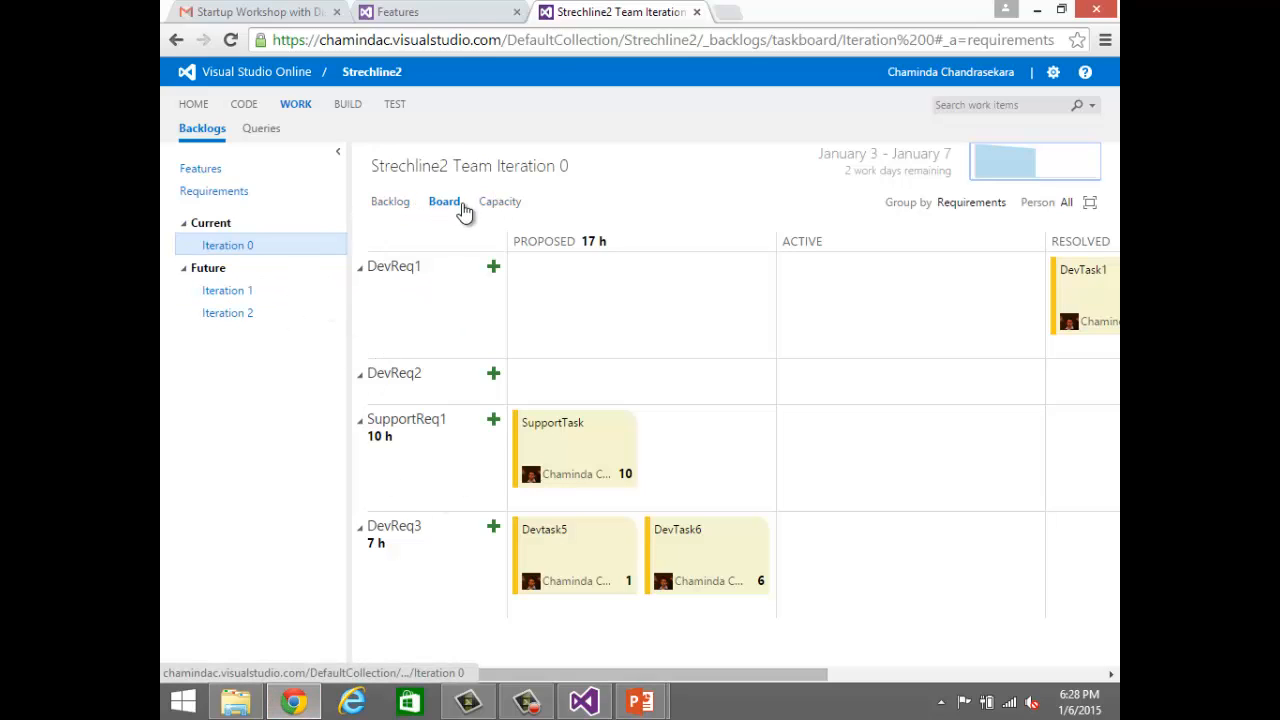
pyautogui.click(380, 74)
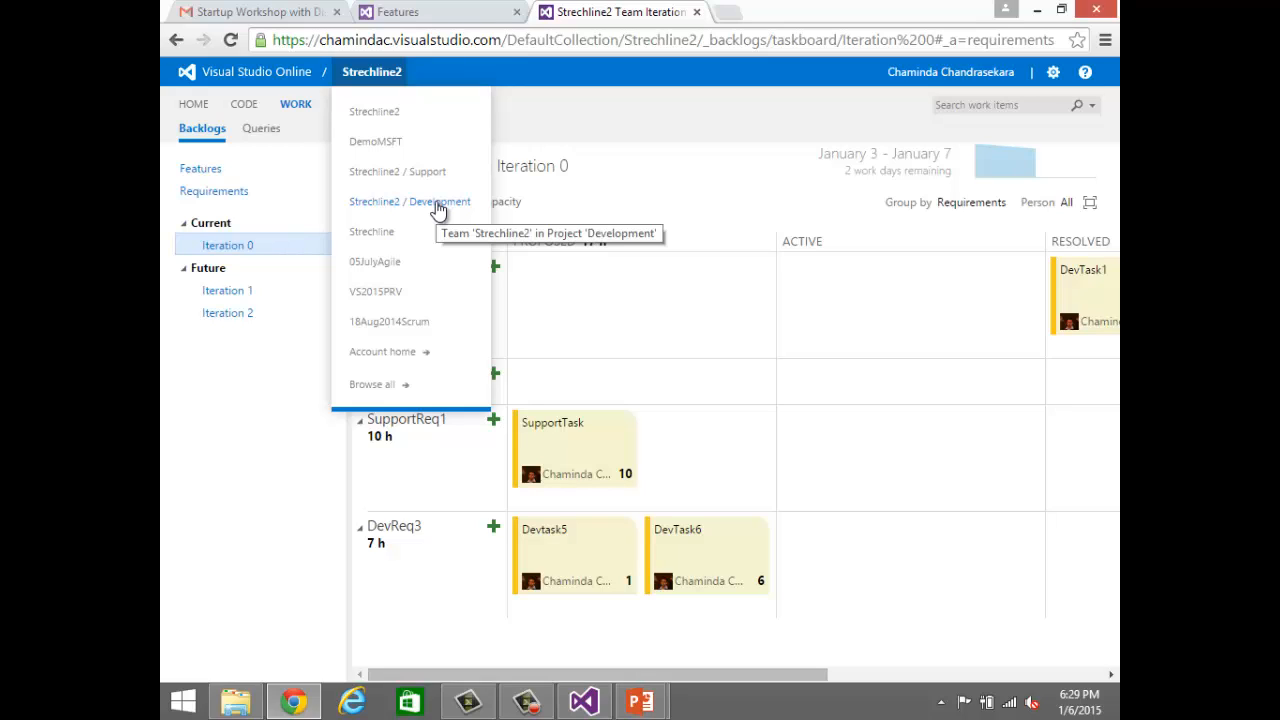
pyautogui.click(221, 423)
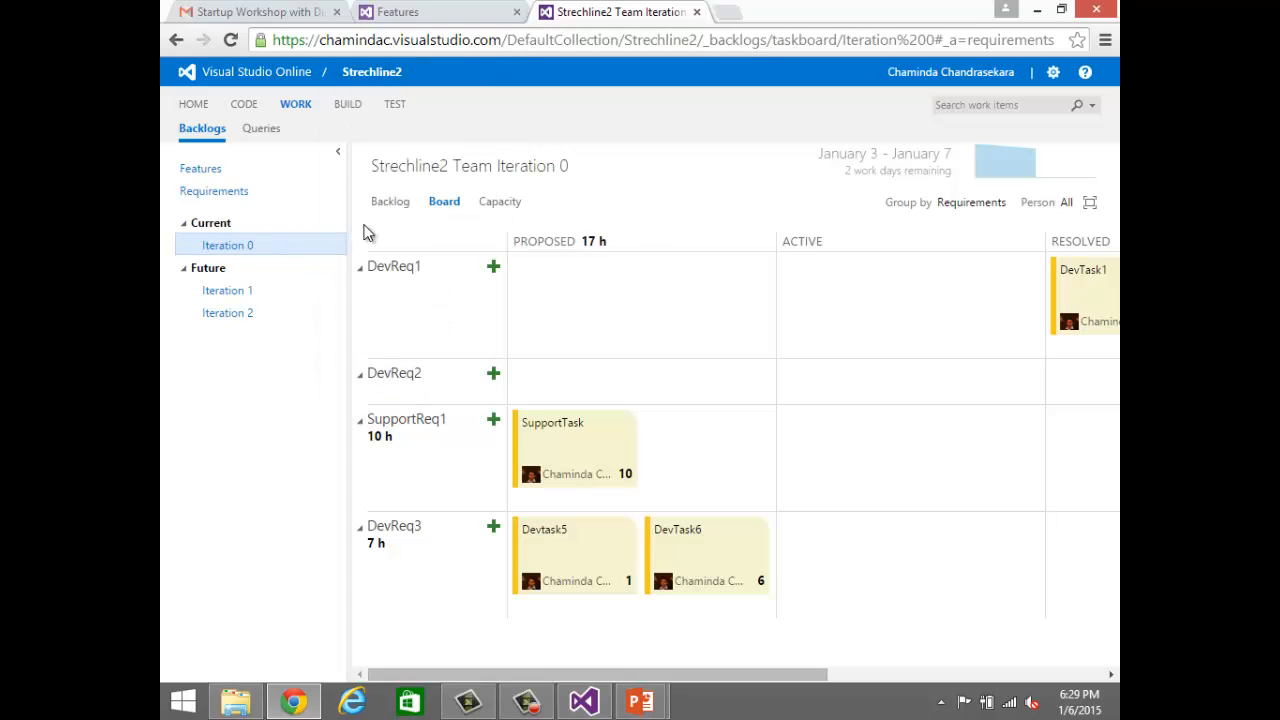
pyautogui.click(392, 208)
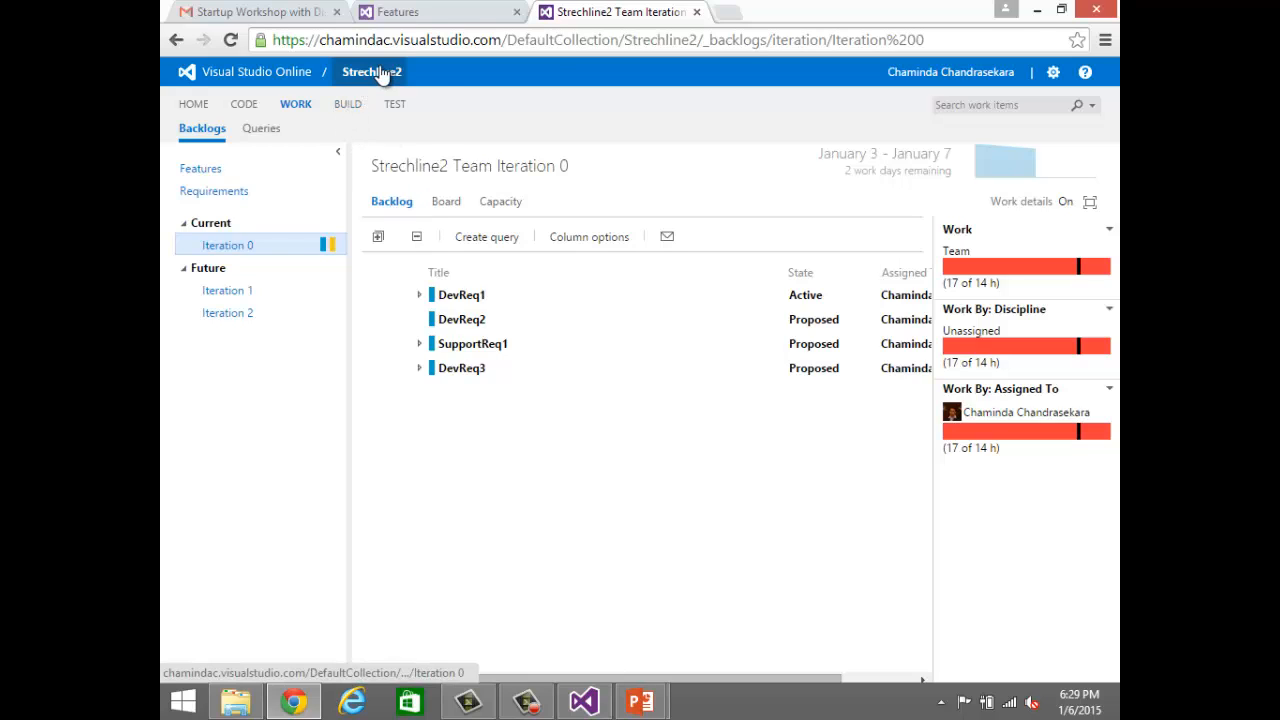
# Step: View the Iteration 0 backlogs of Strechline2's Development team and Support team
pyautogui.moveTo(378, 76)
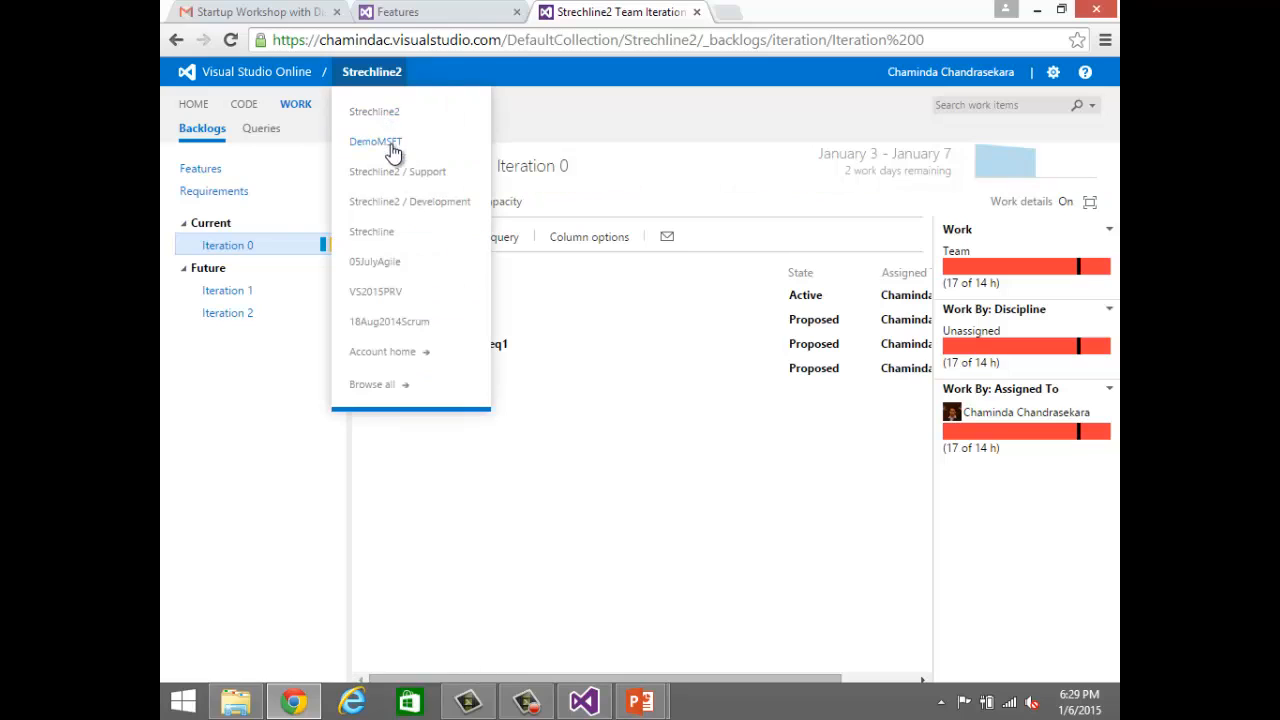
pyautogui.click(412, 206)
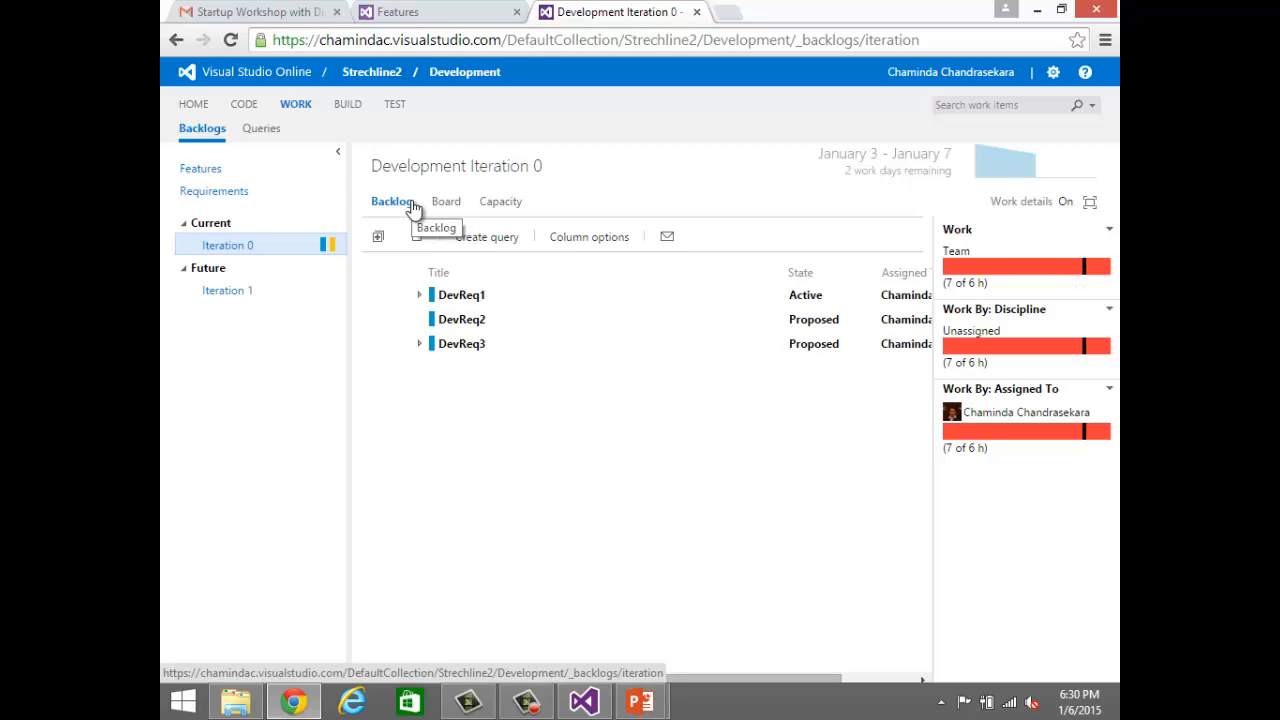
pyautogui.click(420, 78)
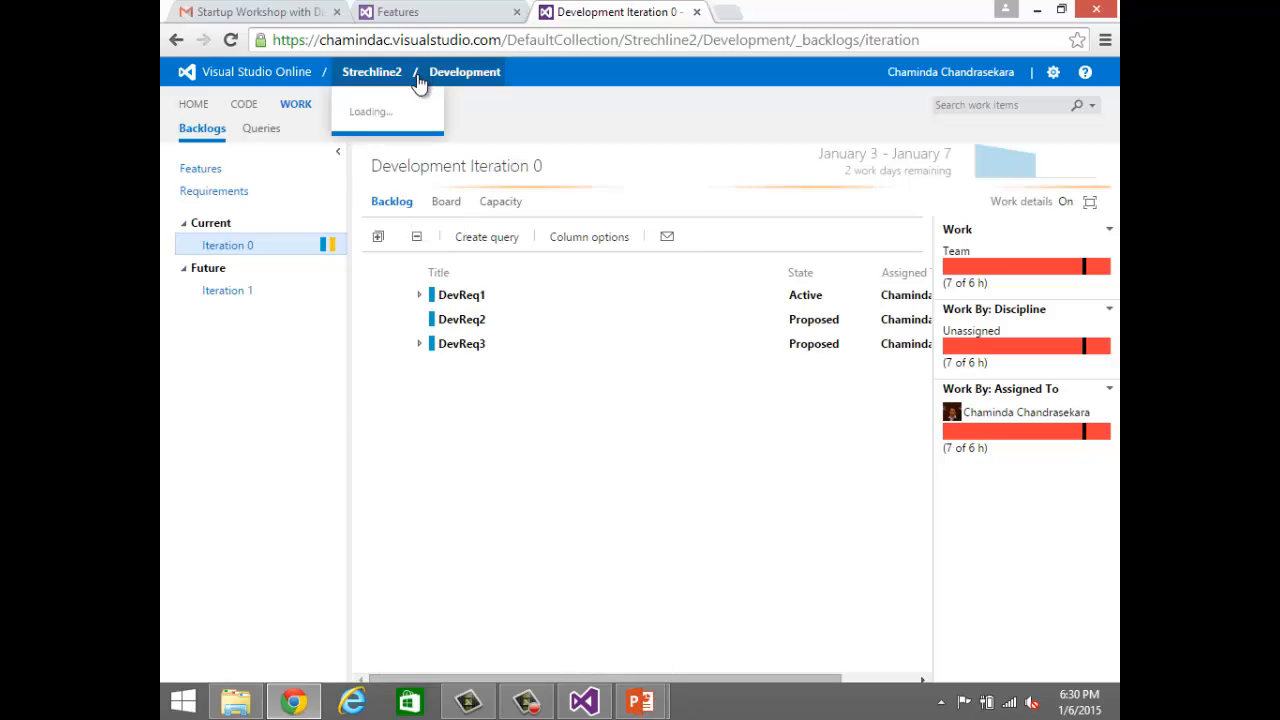
pyautogui.click(418, 203)
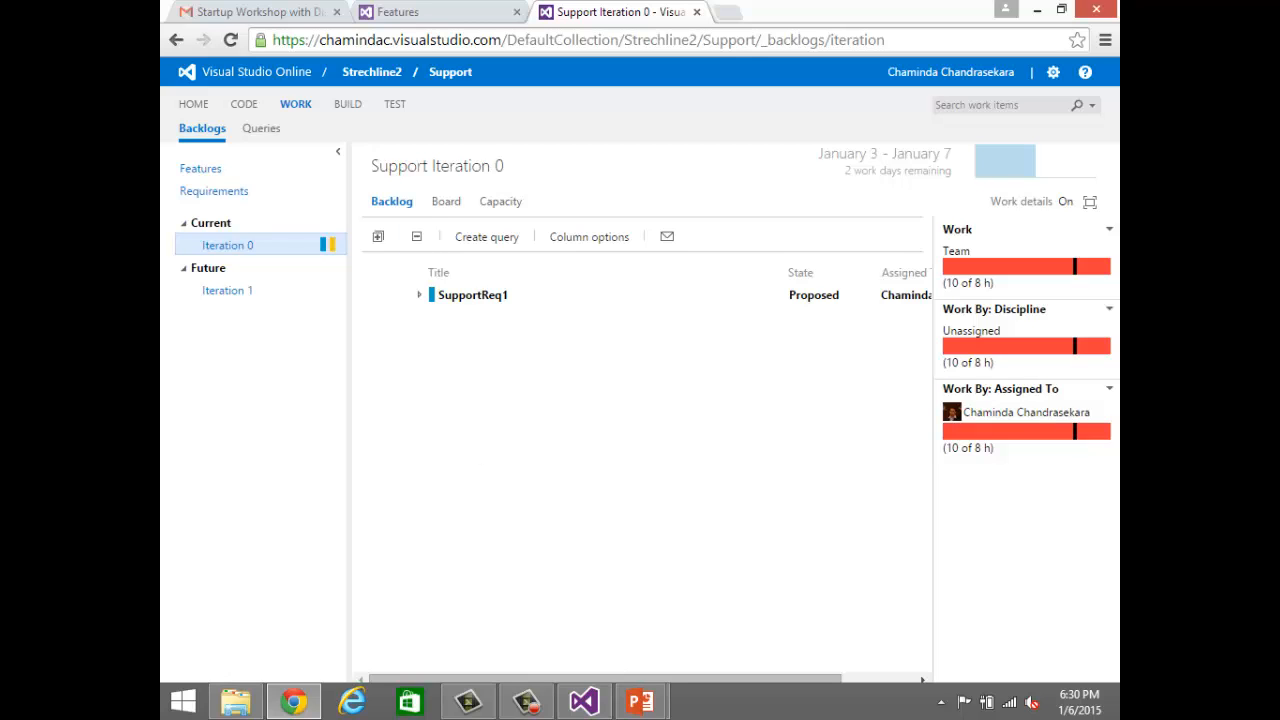
# Step: Switch to Visual Studio and show the contents of the Strechline2 project in Source Control Explorer
pyautogui.click(585, 702)
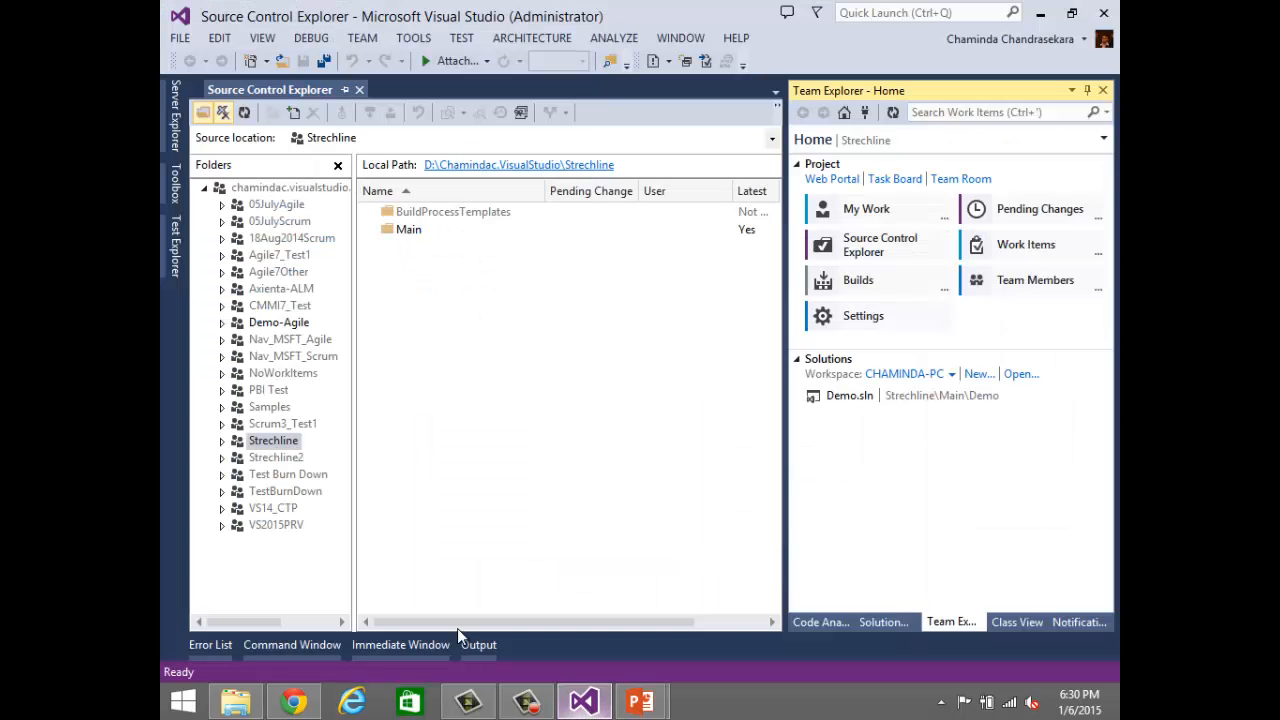
pyautogui.click(223, 460)
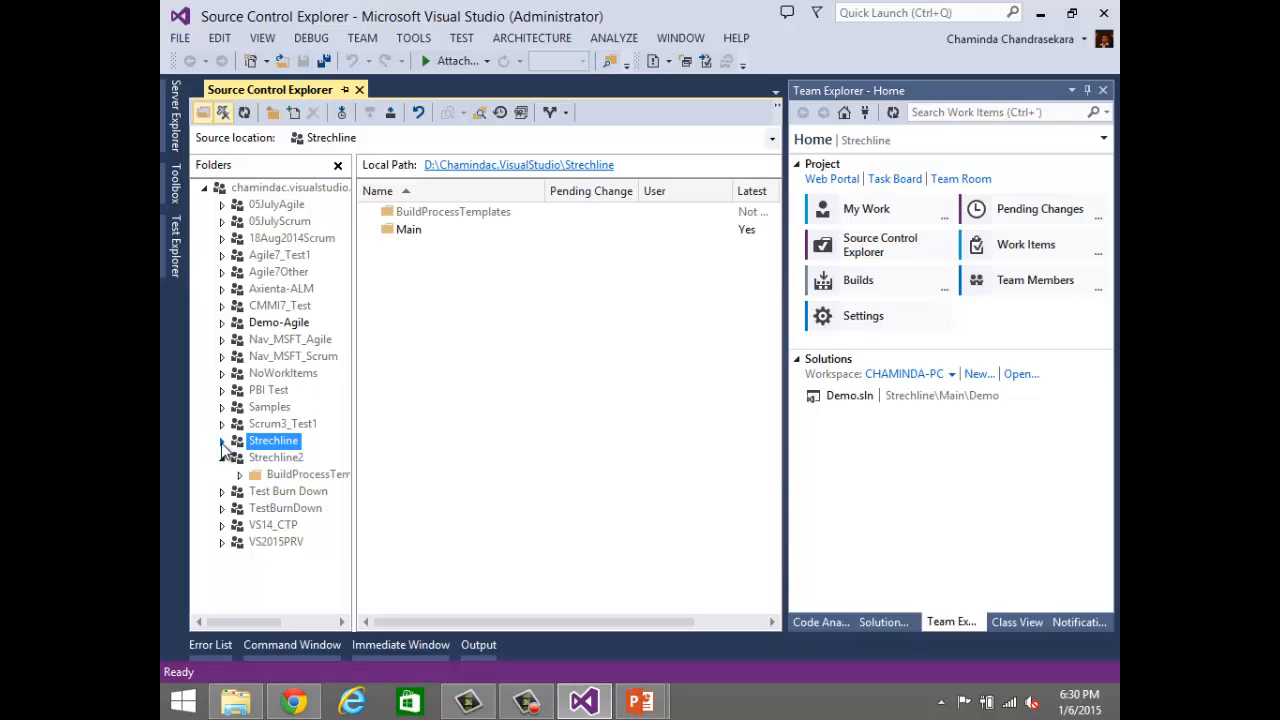
pyautogui.click(258, 458)
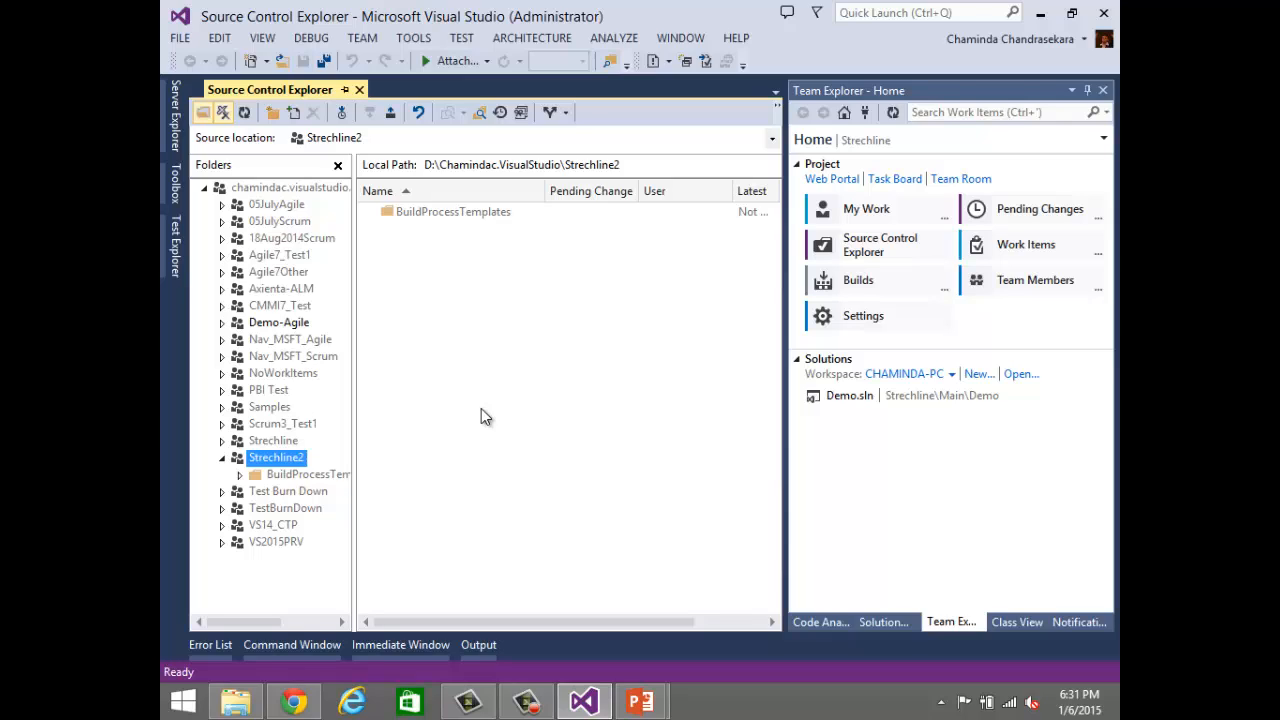
# Step: Return to Chrome, show the Support team's work item queries, and expand the Shared Queries folder
pyautogui.click(293, 705)
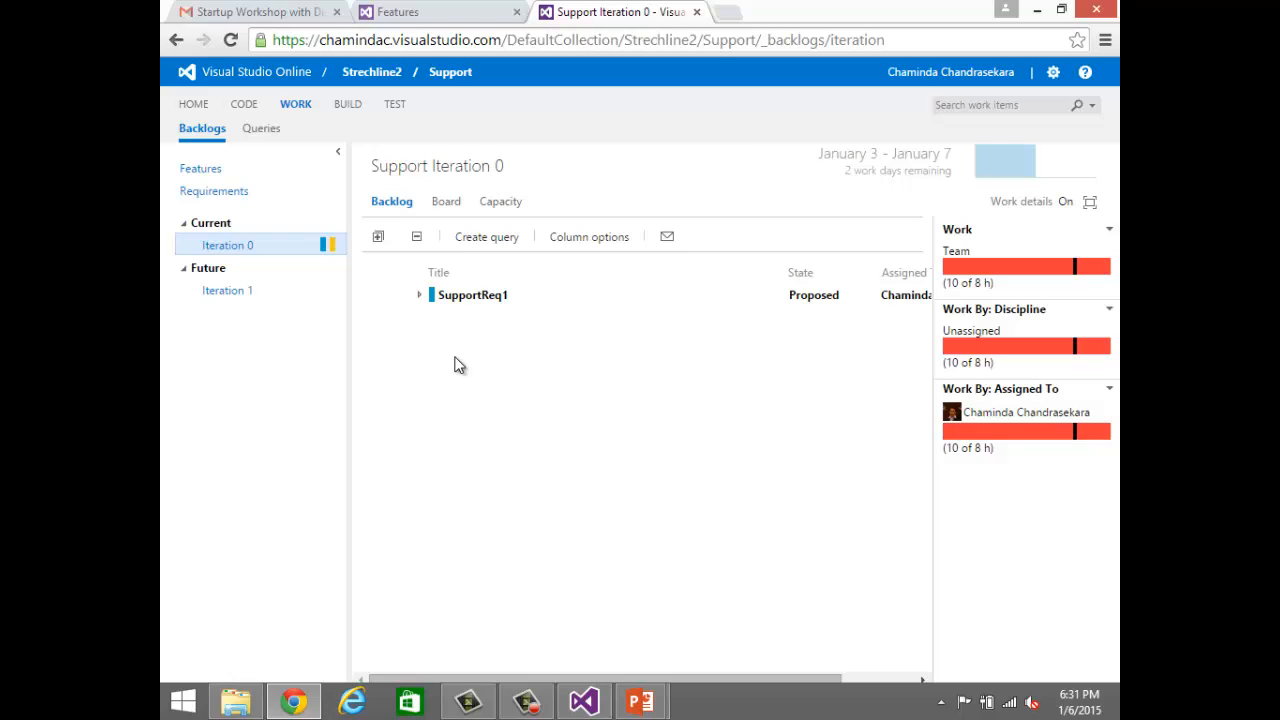
pyautogui.click(262, 130)
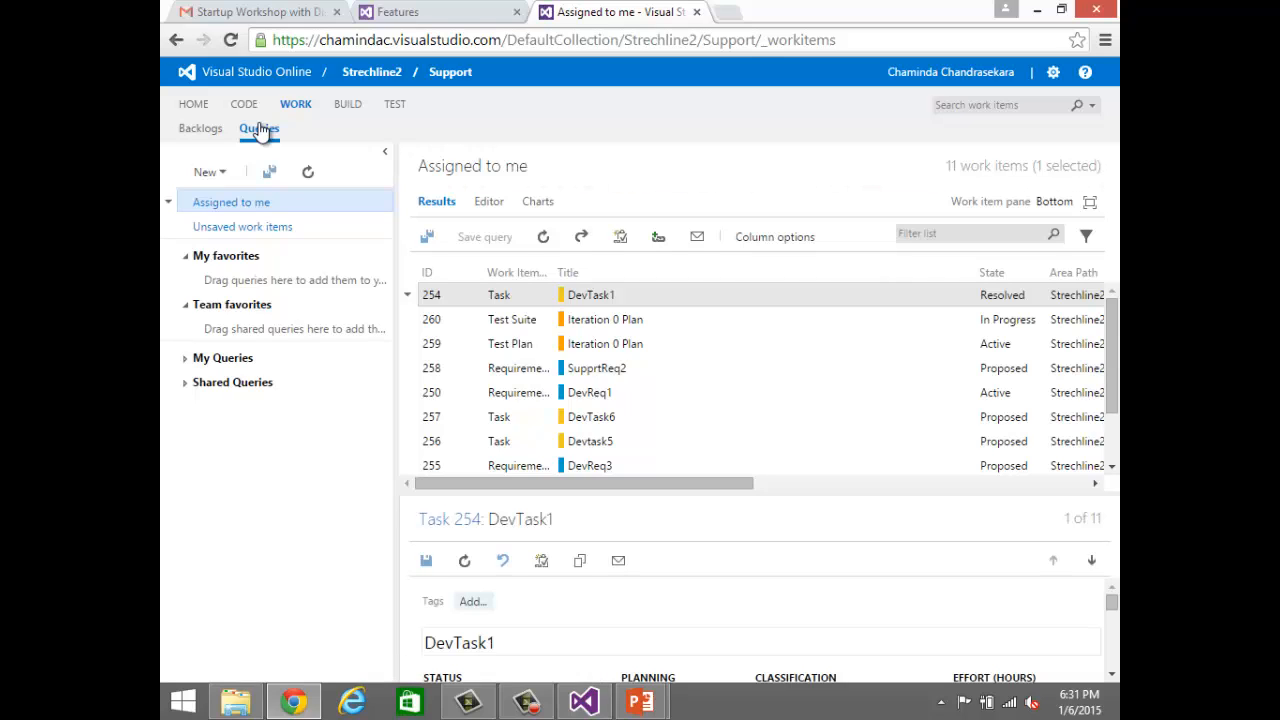
pyautogui.click(186, 390)
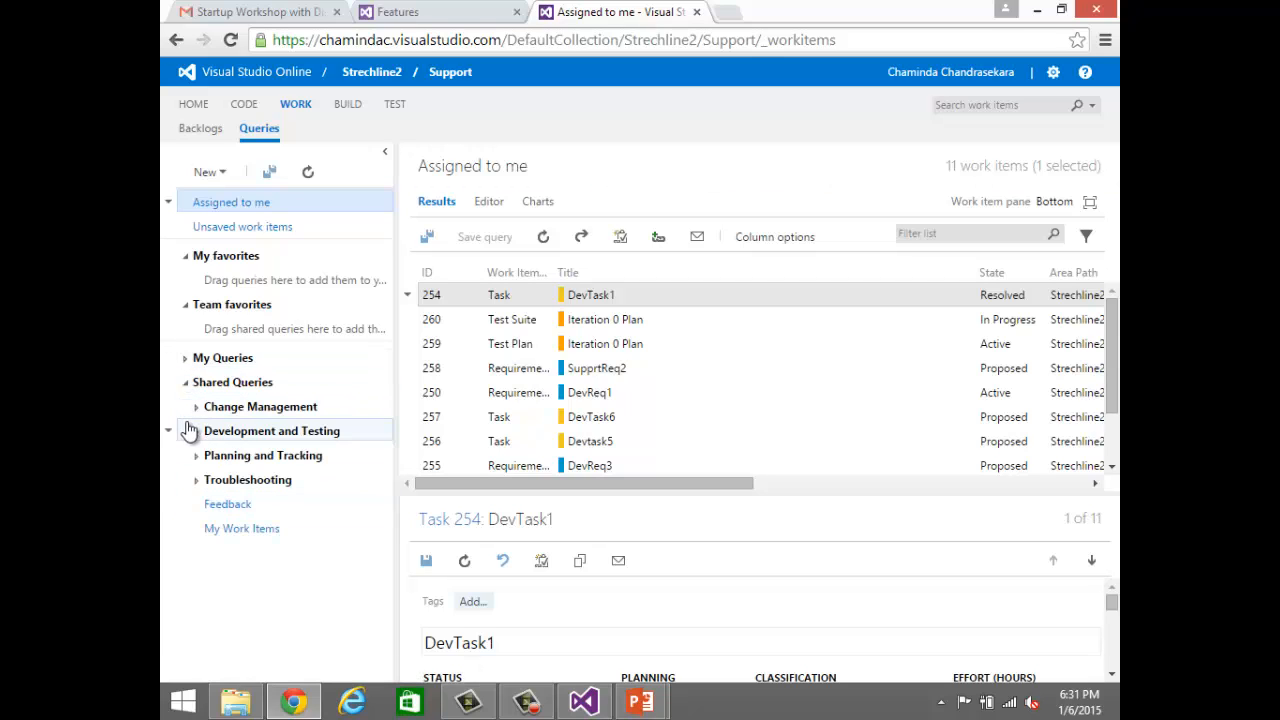
# Step: Create a new work item query named AllReq in the Shared Queries folder
pyautogui.click(207, 172)
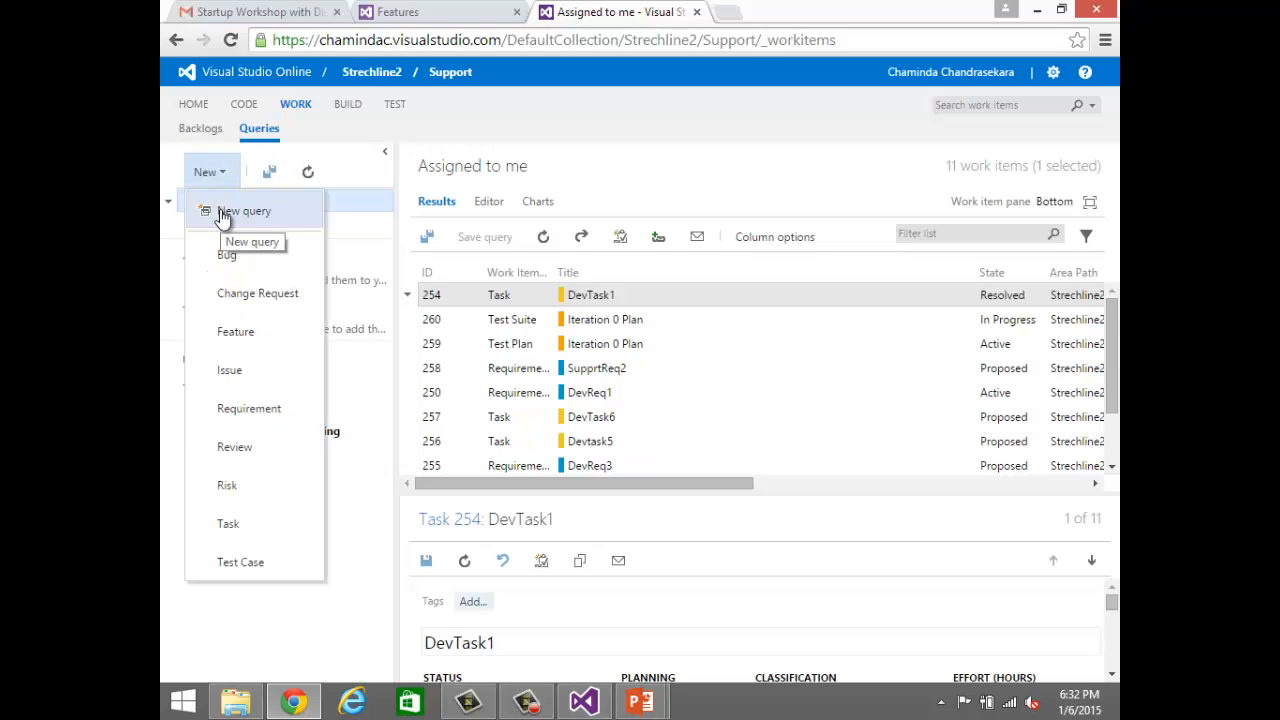
pyautogui.click(337, 611)
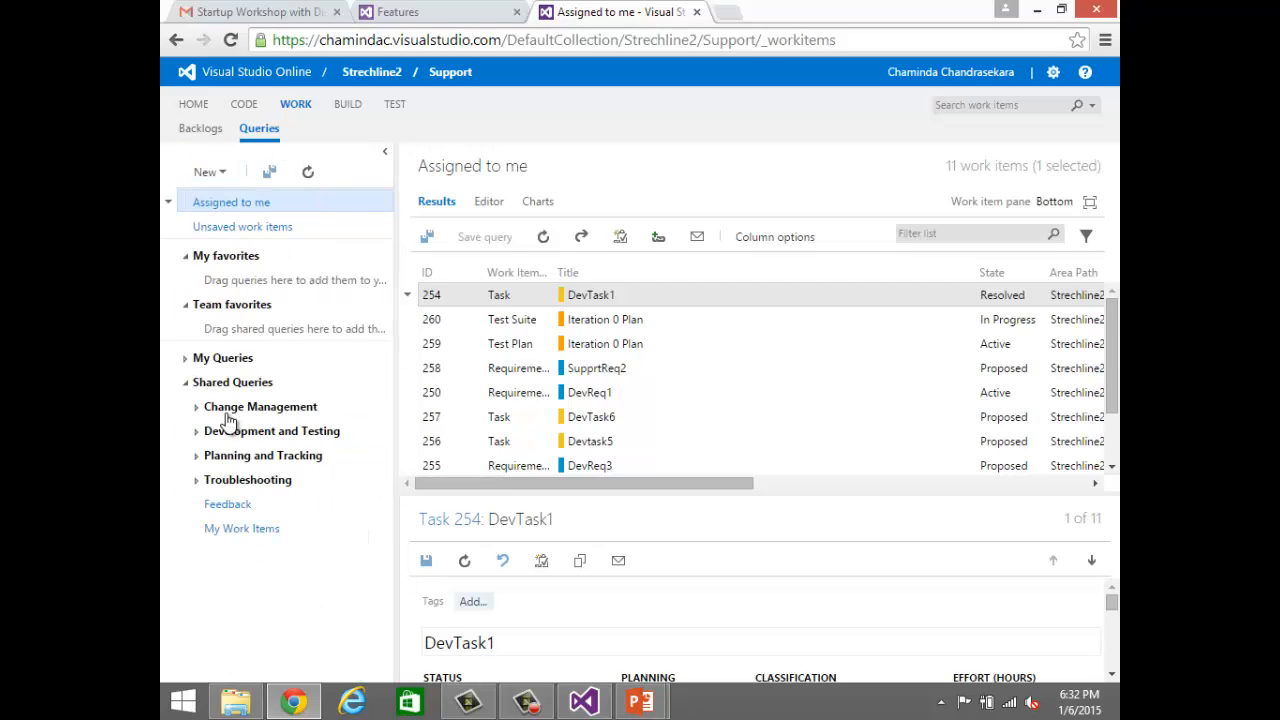
pyautogui.click(170, 382)
pyautogui.click(198, 412)
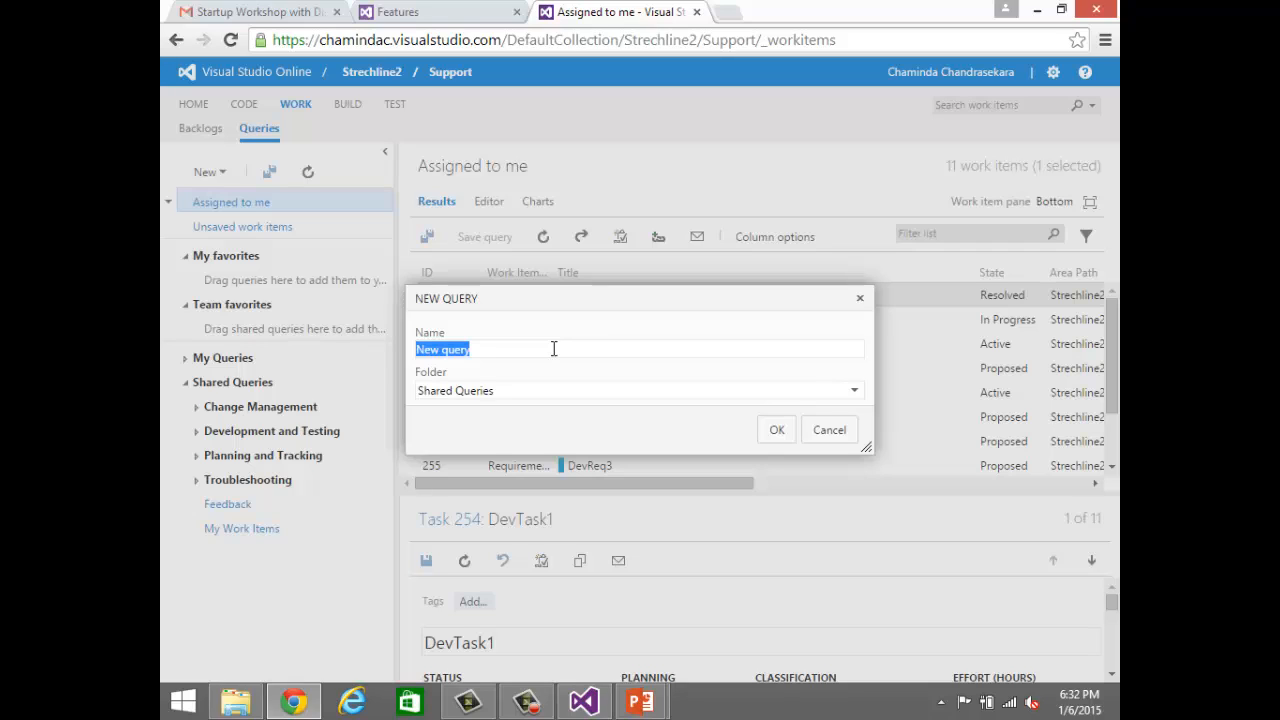
pyautogui.write('AllR')
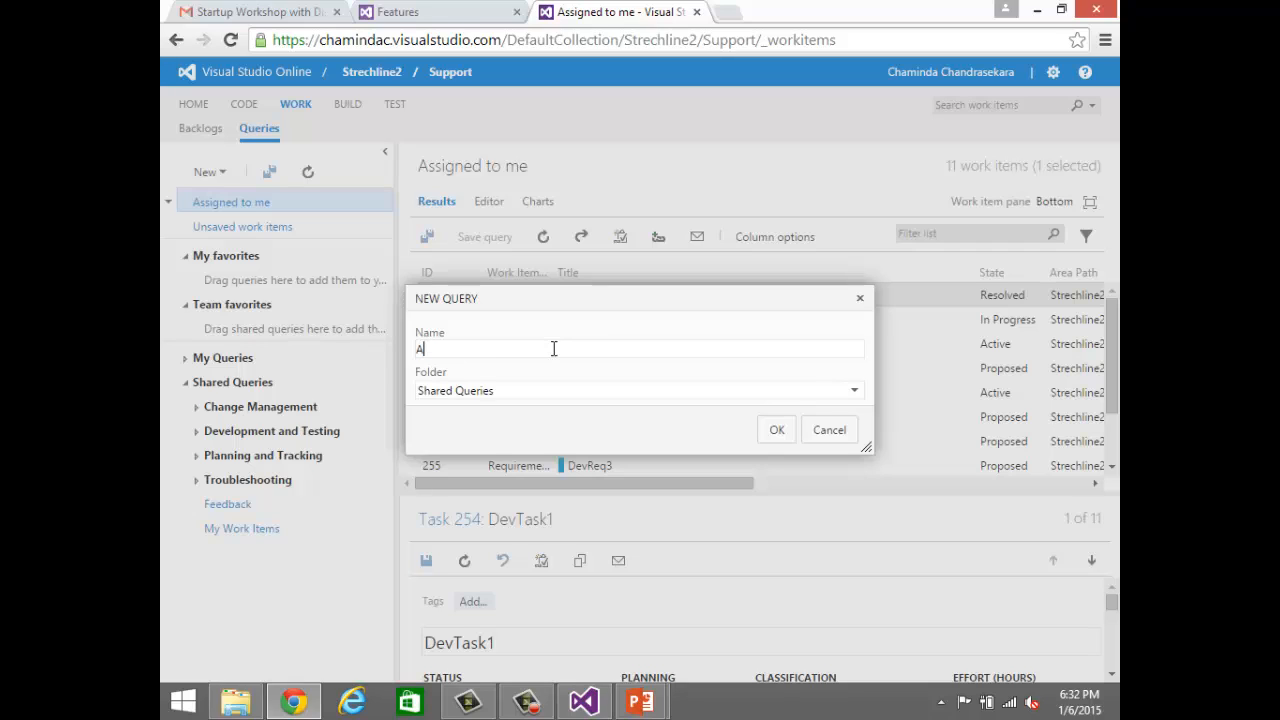
pyautogui.write('eq')
pyautogui.click(777, 429)
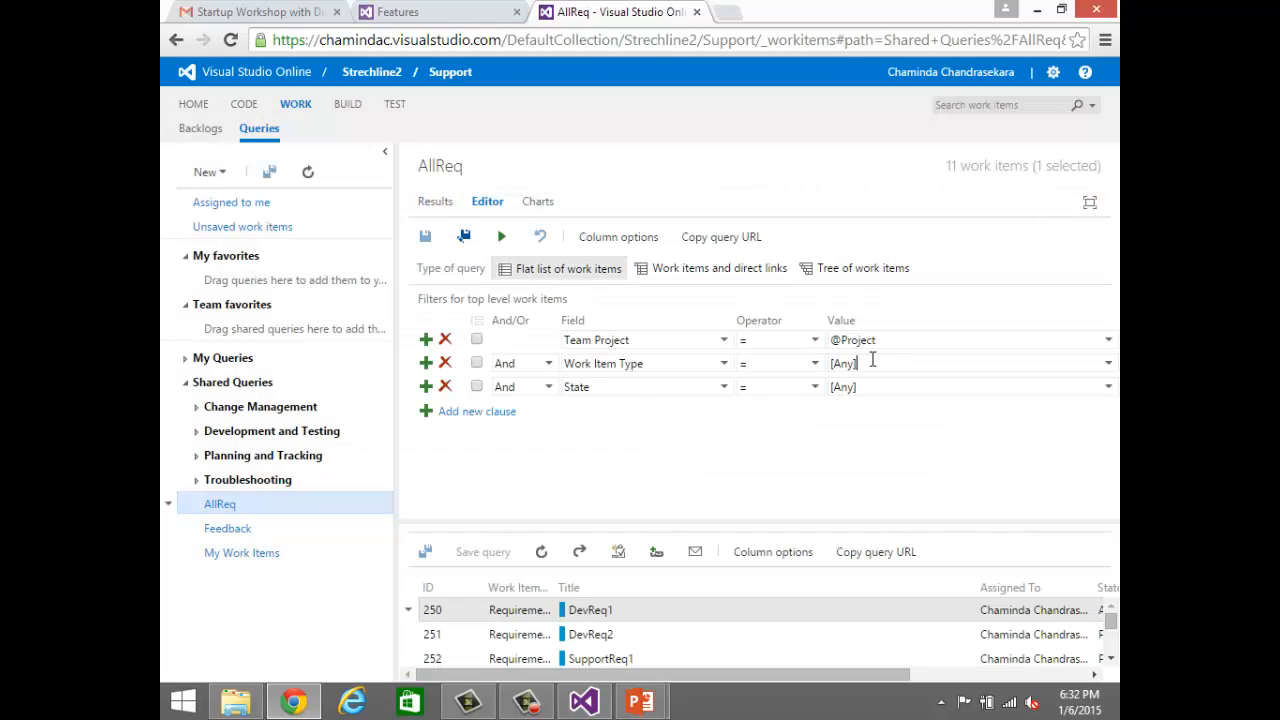
# Step: Filter the AllReq query to the Requirement work item type, run it and save it
pyautogui.press('BackSpace')
pyautogui.press('BackSpace')
pyautogui.press('BackSpace')
pyautogui.press('BackSpace')
pyautogui.press('BackSpace')
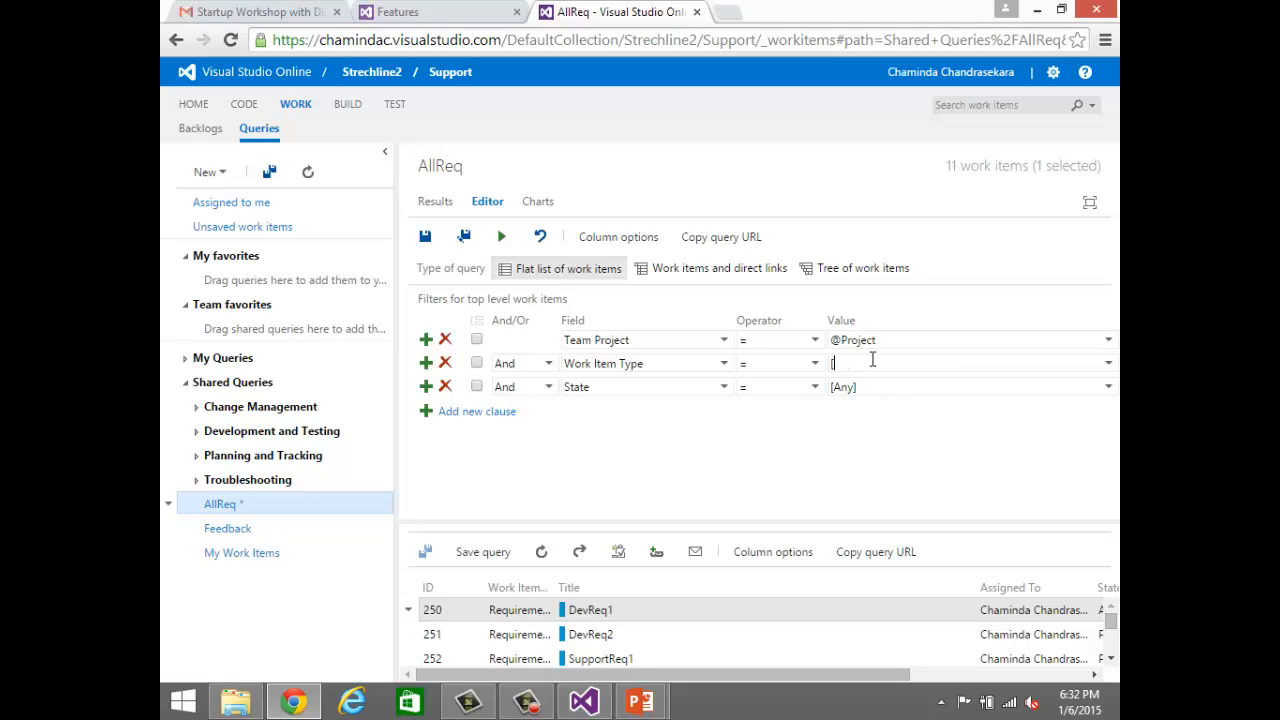
pyautogui.write('Requirement')
pyautogui.press('Tab')
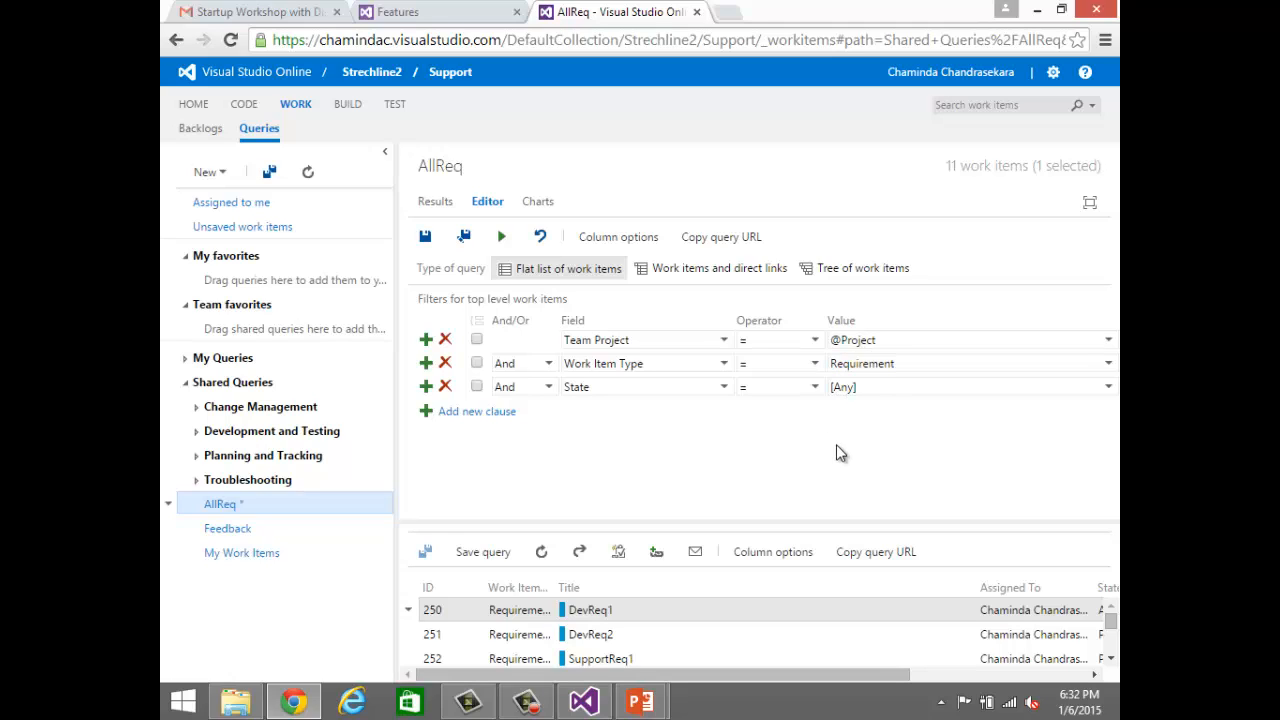
pyautogui.click(500, 238)
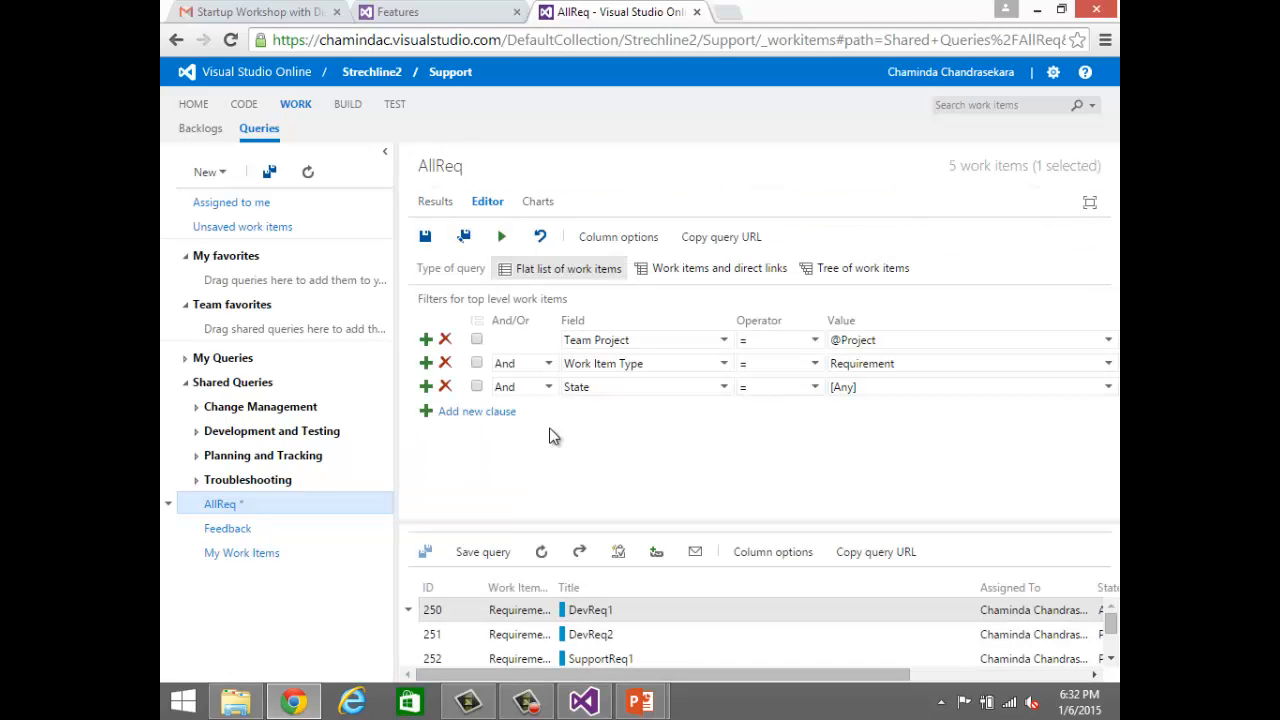
pyautogui.click(430, 240)
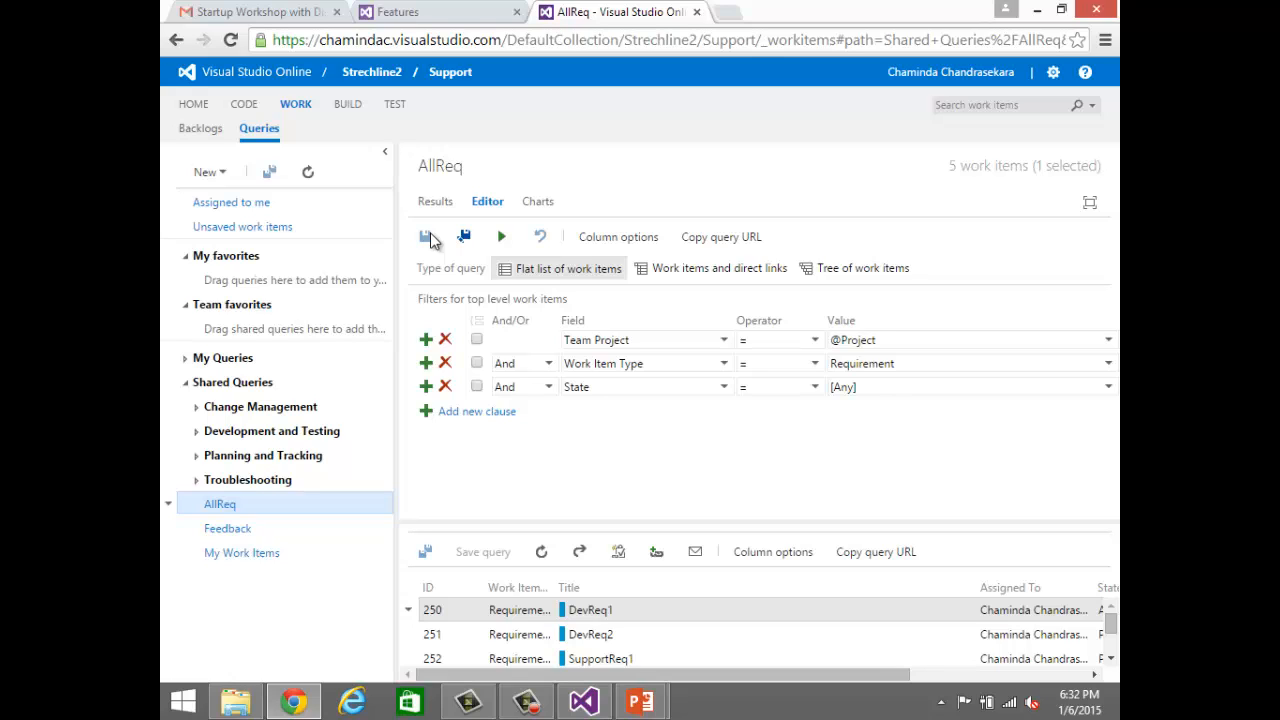
# Step: Create a line trend chart for the AllReq query, stacked by State with a count of work items
pyautogui.click(538, 203)
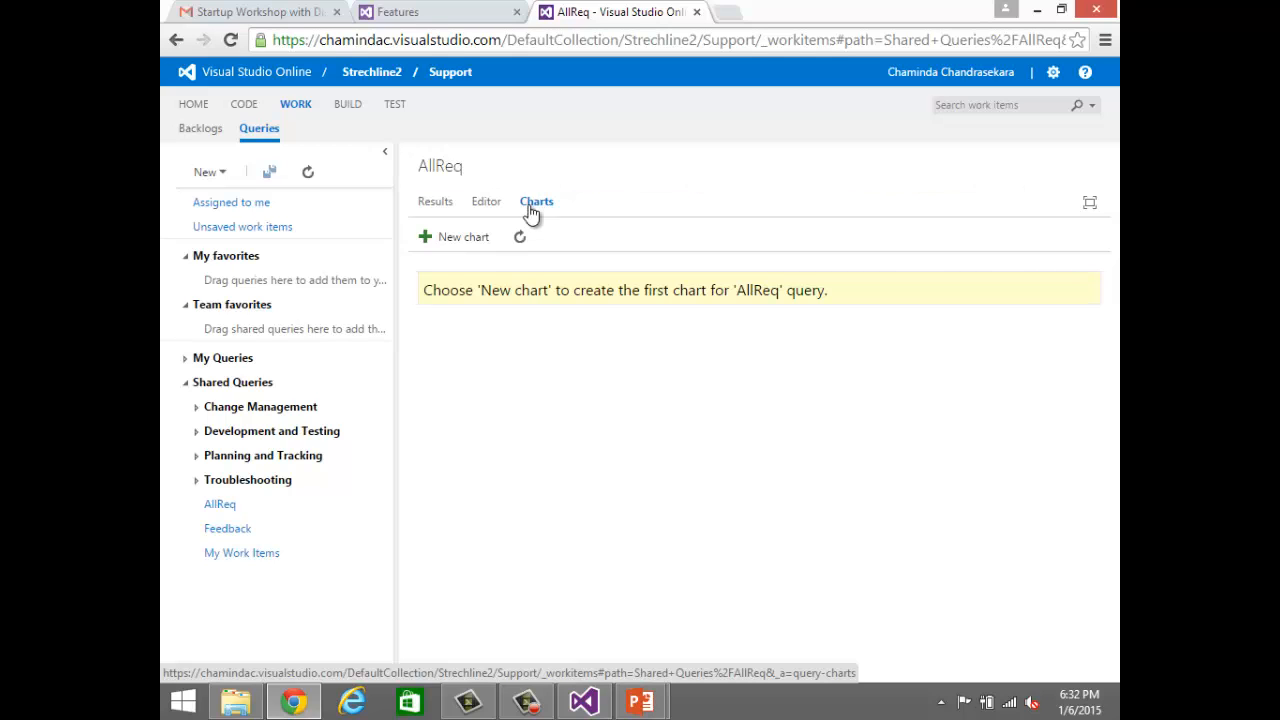
pyautogui.click(472, 238)
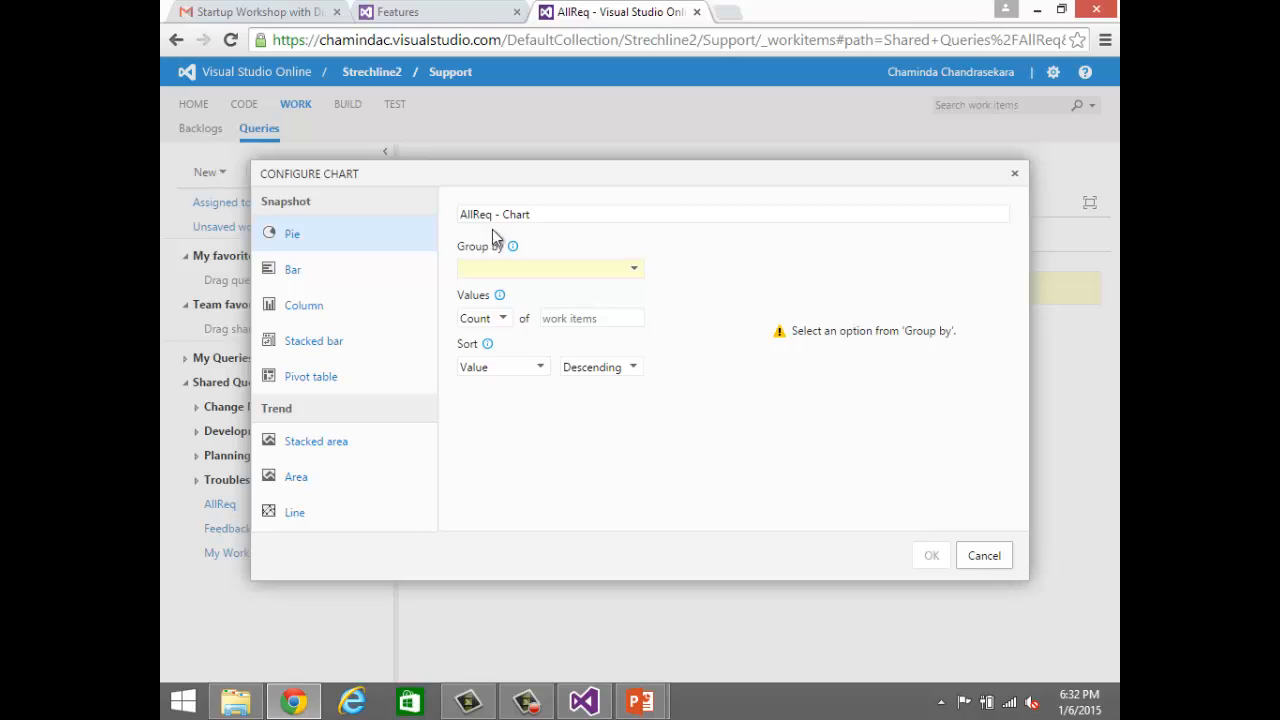
pyautogui.click(637, 274)
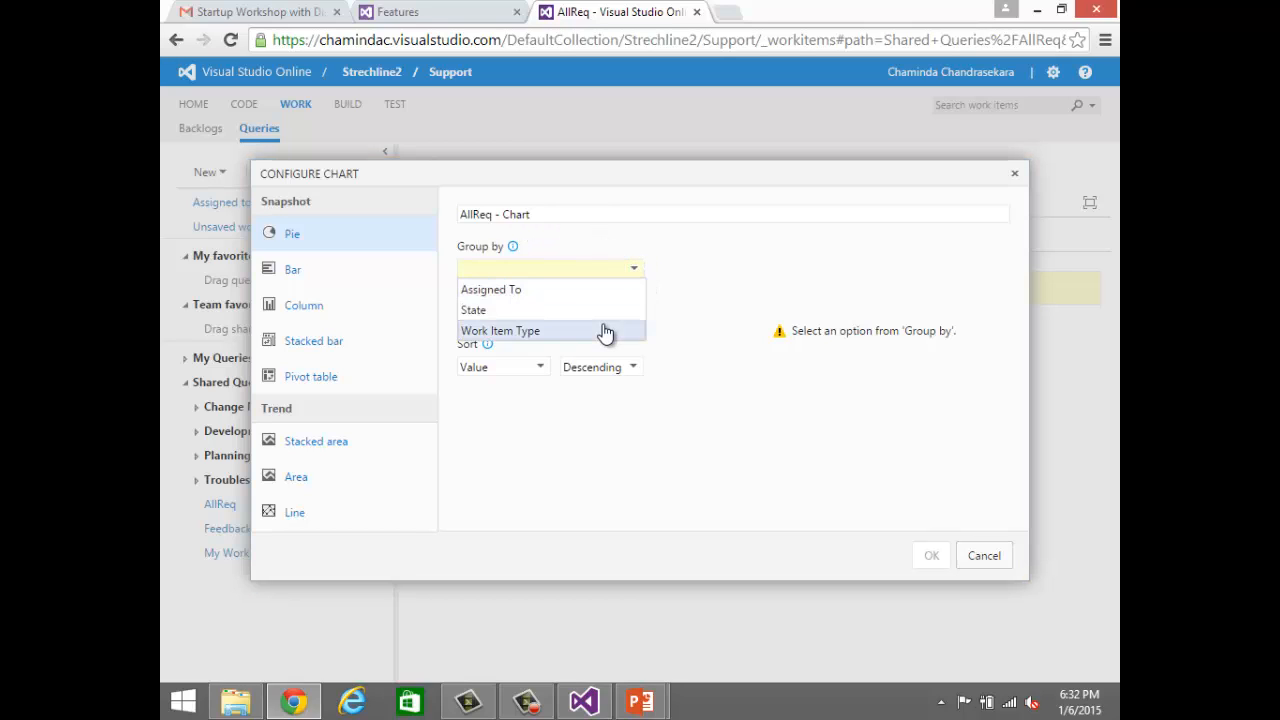
pyautogui.click(605, 319)
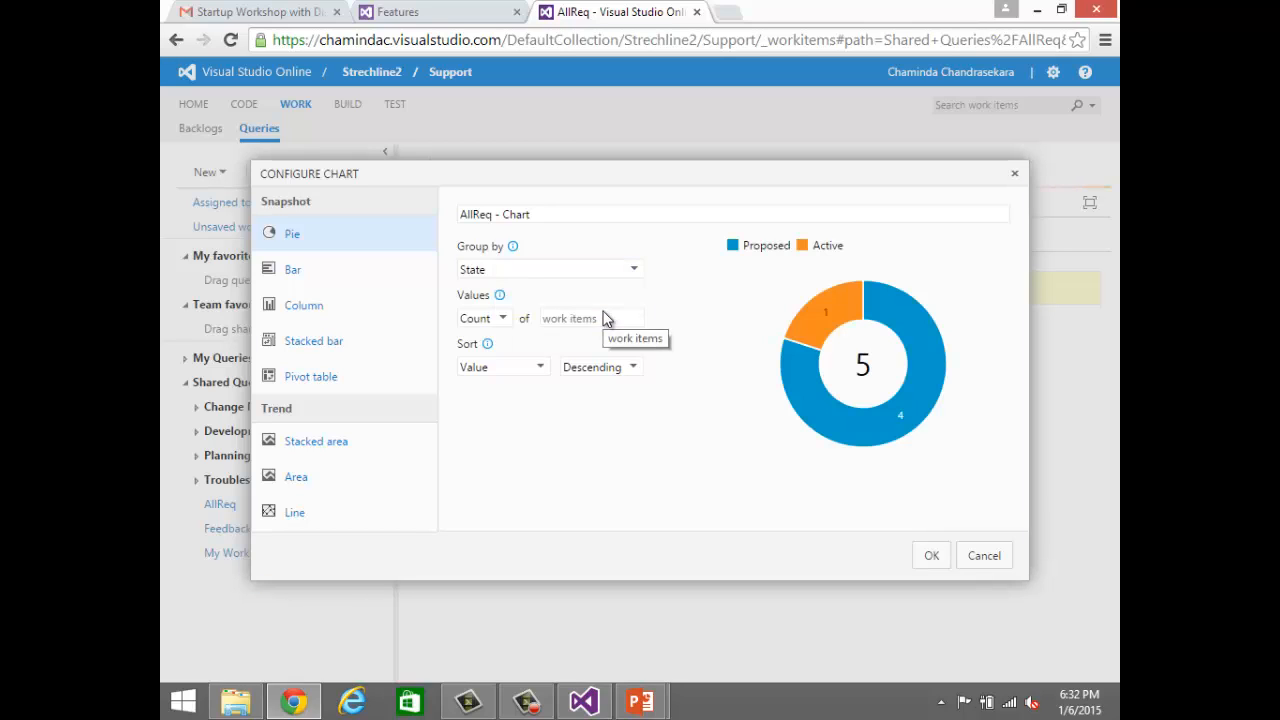
pyautogui.moveTo(875, 443)
pyautogui.click(350, 518)
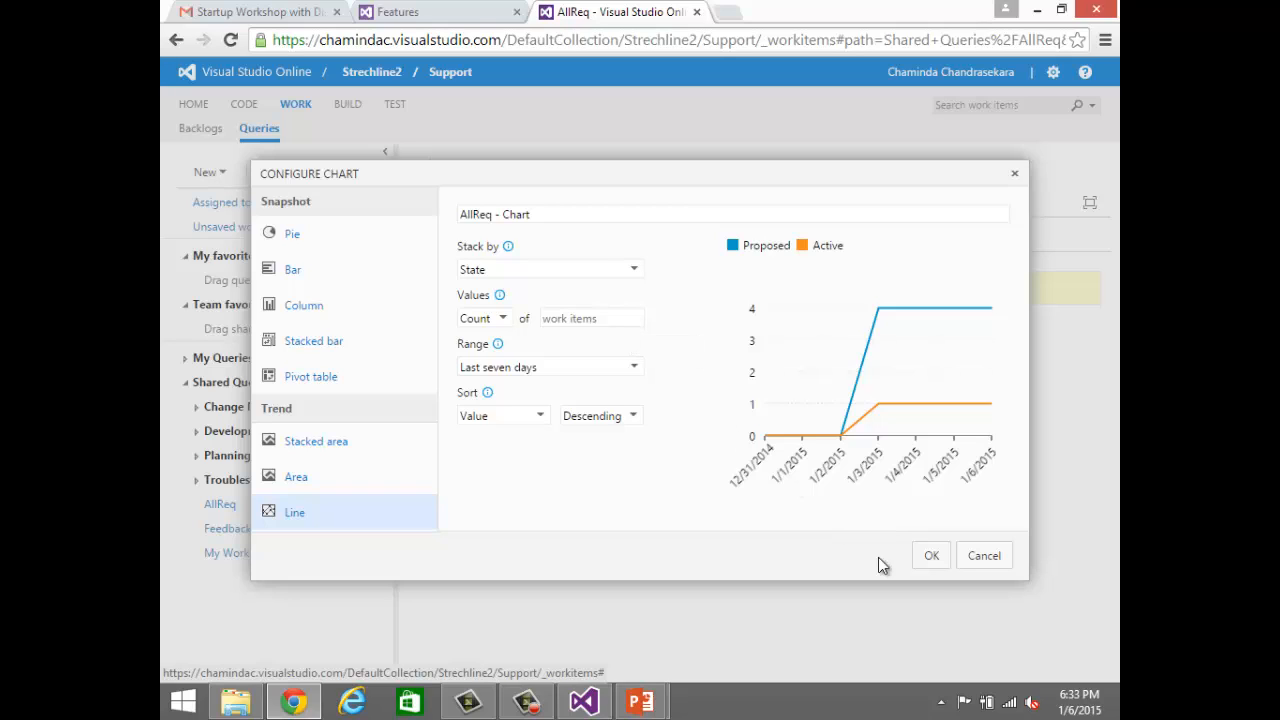
pyautogui.click(928, 563)
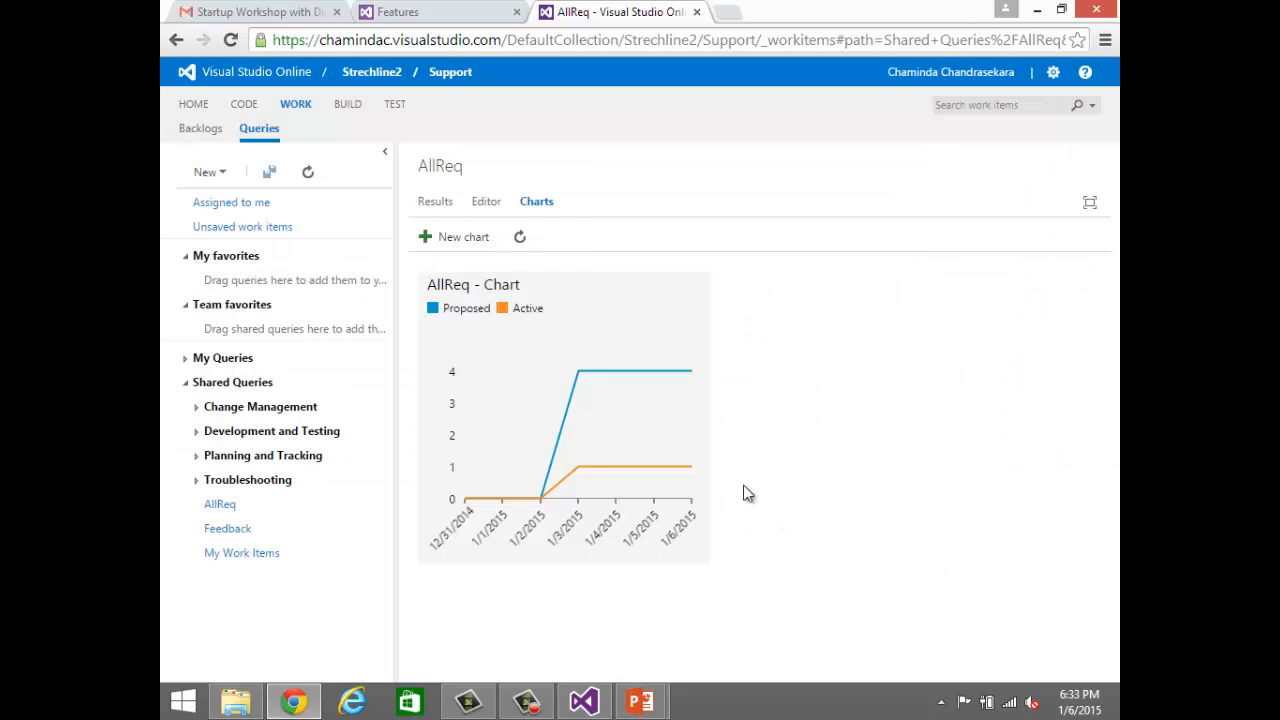
# Step: Pin the AllReq chart to the homepage and display the Support team's home overview
pyautogui.click(690, 299)
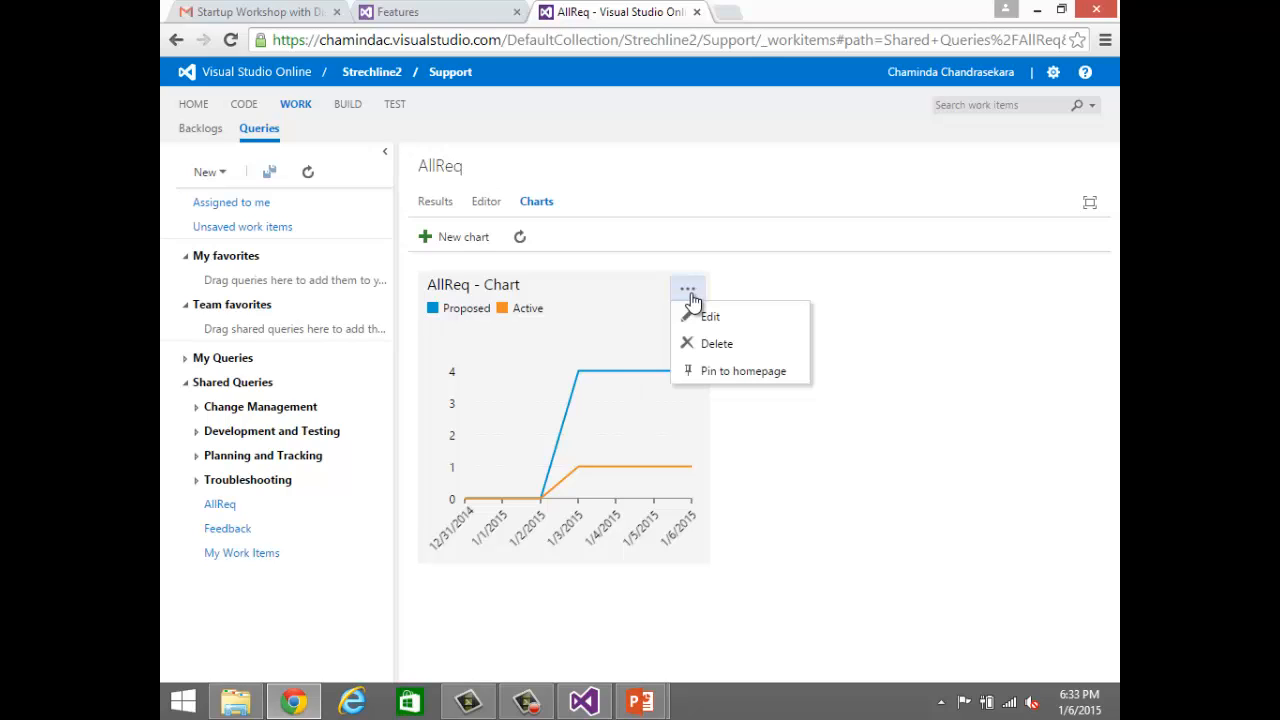
pyautogui.click(731, 370)
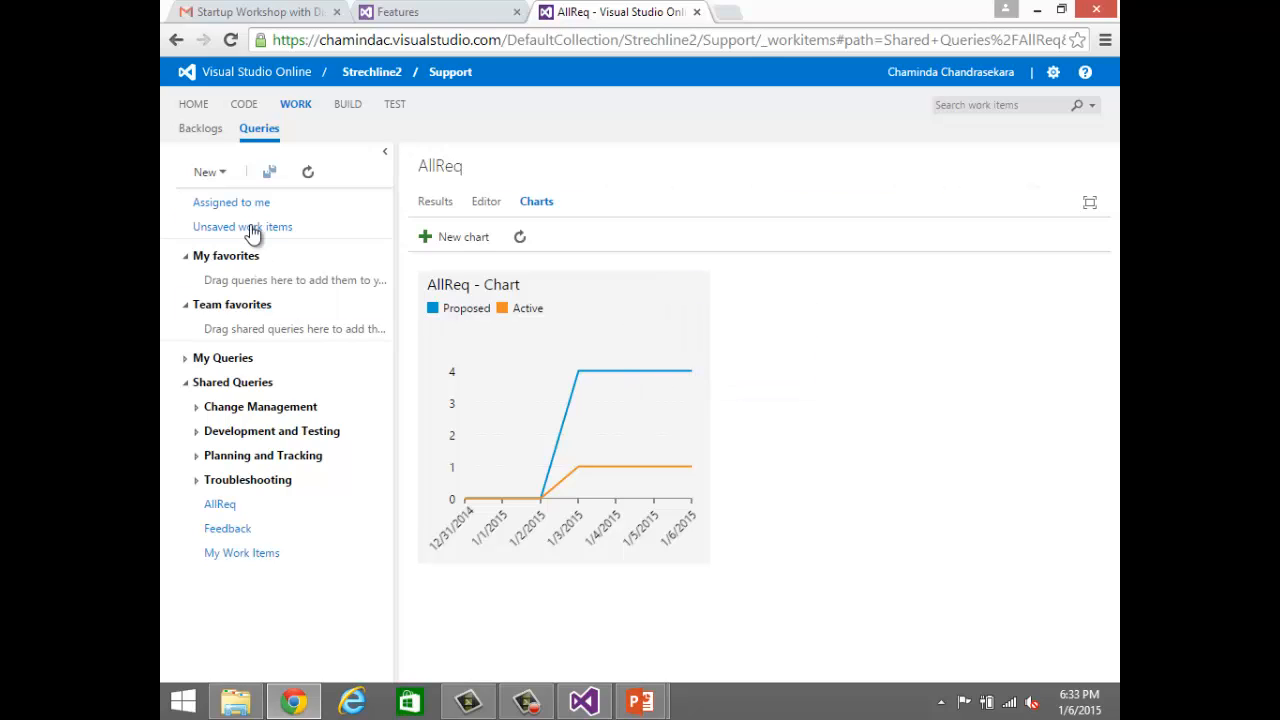
pyautogui.click(193, 106)
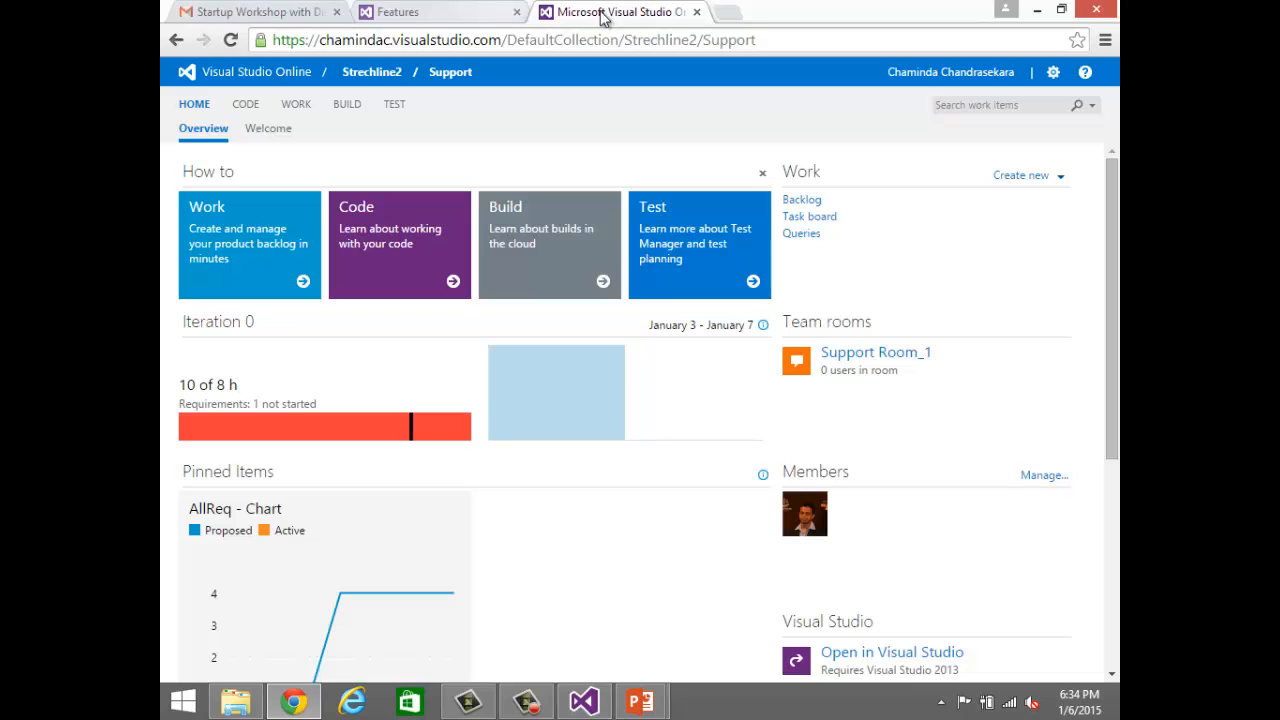
# Step: Switch to Visual Studio and select the root of the project collection in Source Control Explorer
pyautogui.click(584, 701)
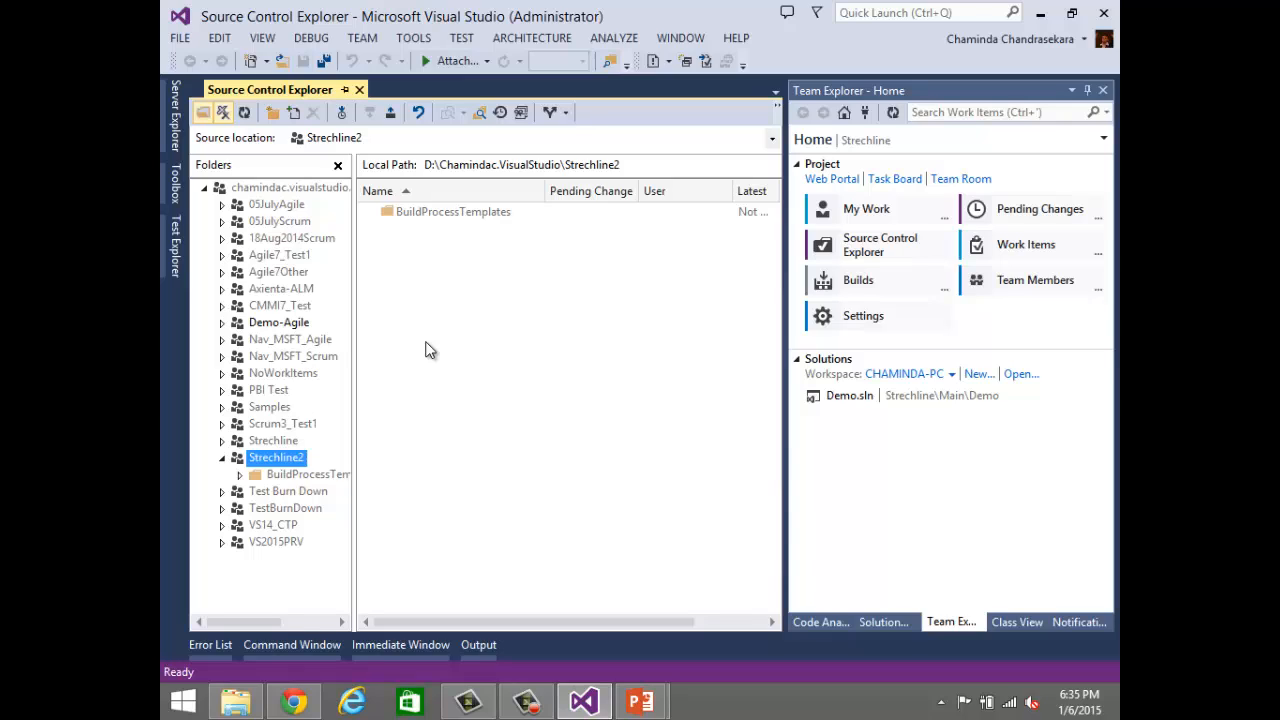
pyautogui.click(296, 190)
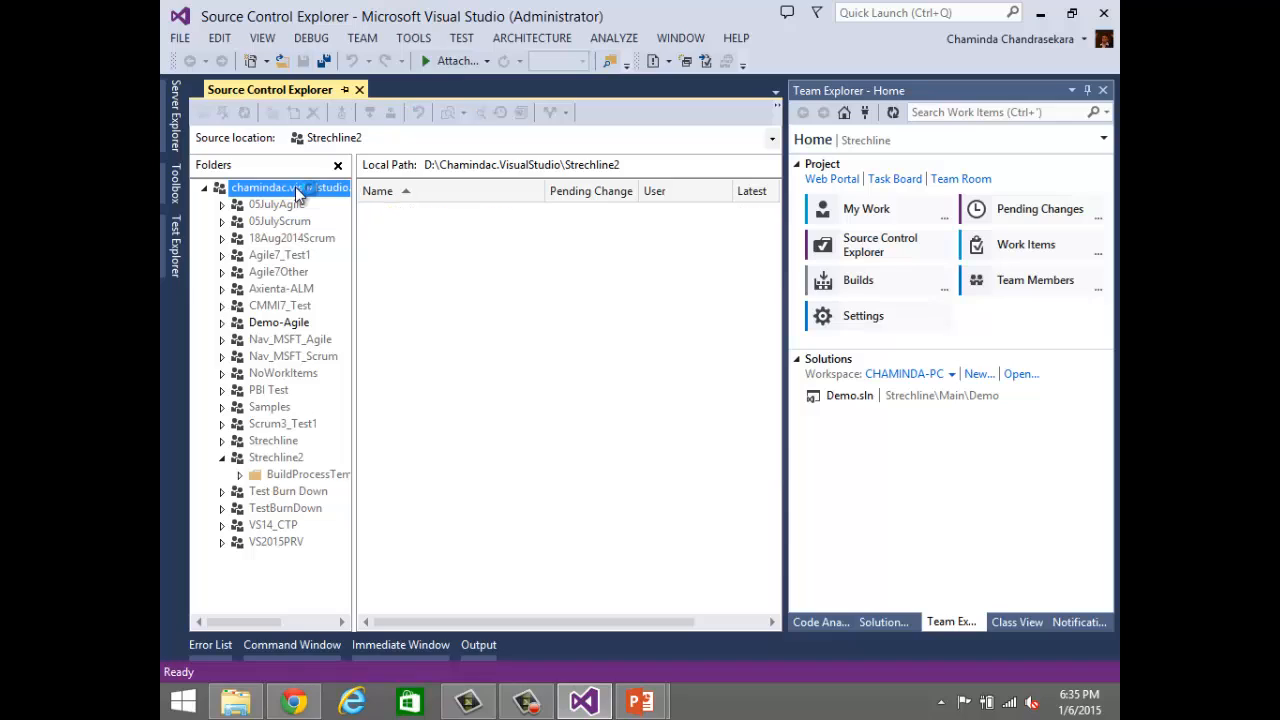
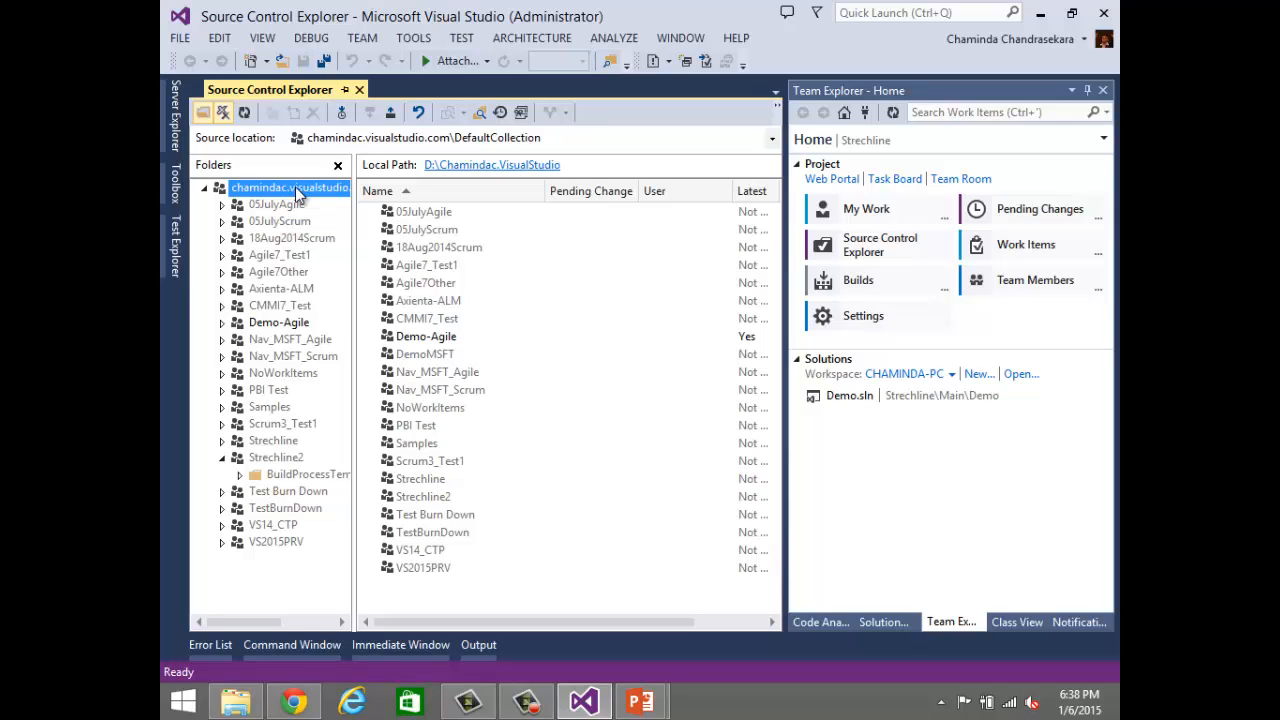
# Step: Create a source control folder named Main in the Strechline2 project
pyautogui.click(275, 458)
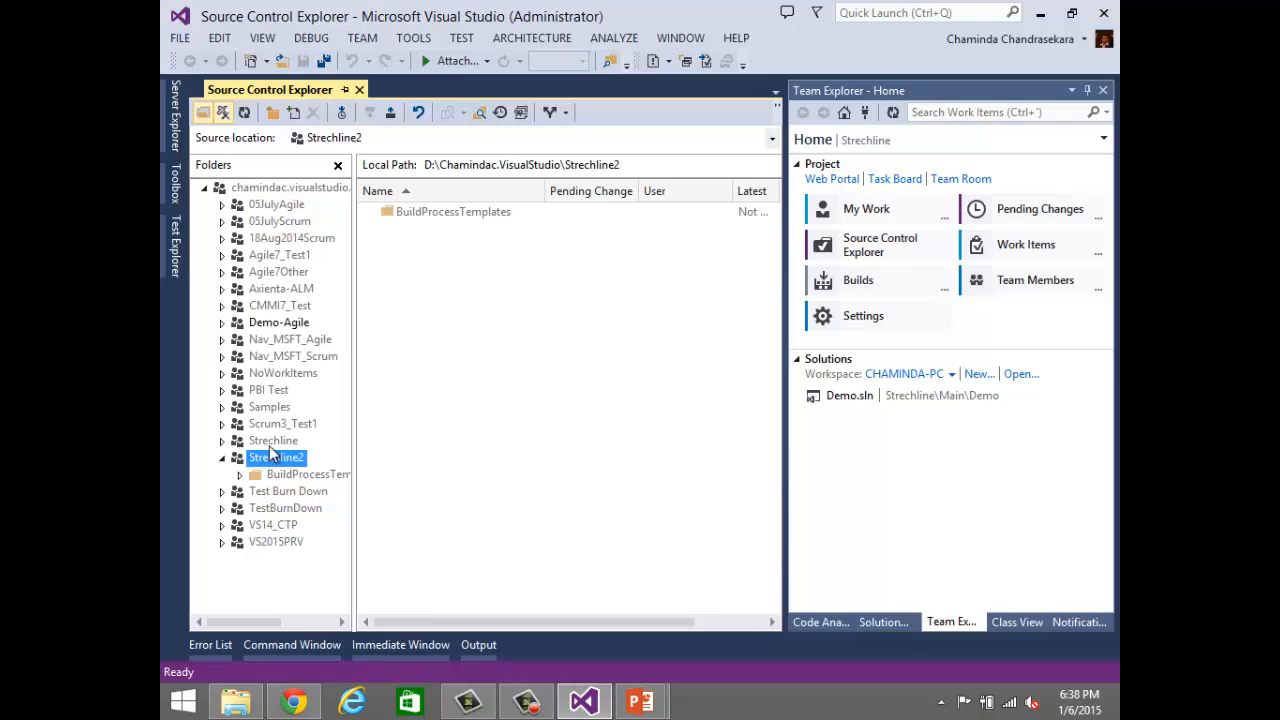
pyautogui.click(272, 113)
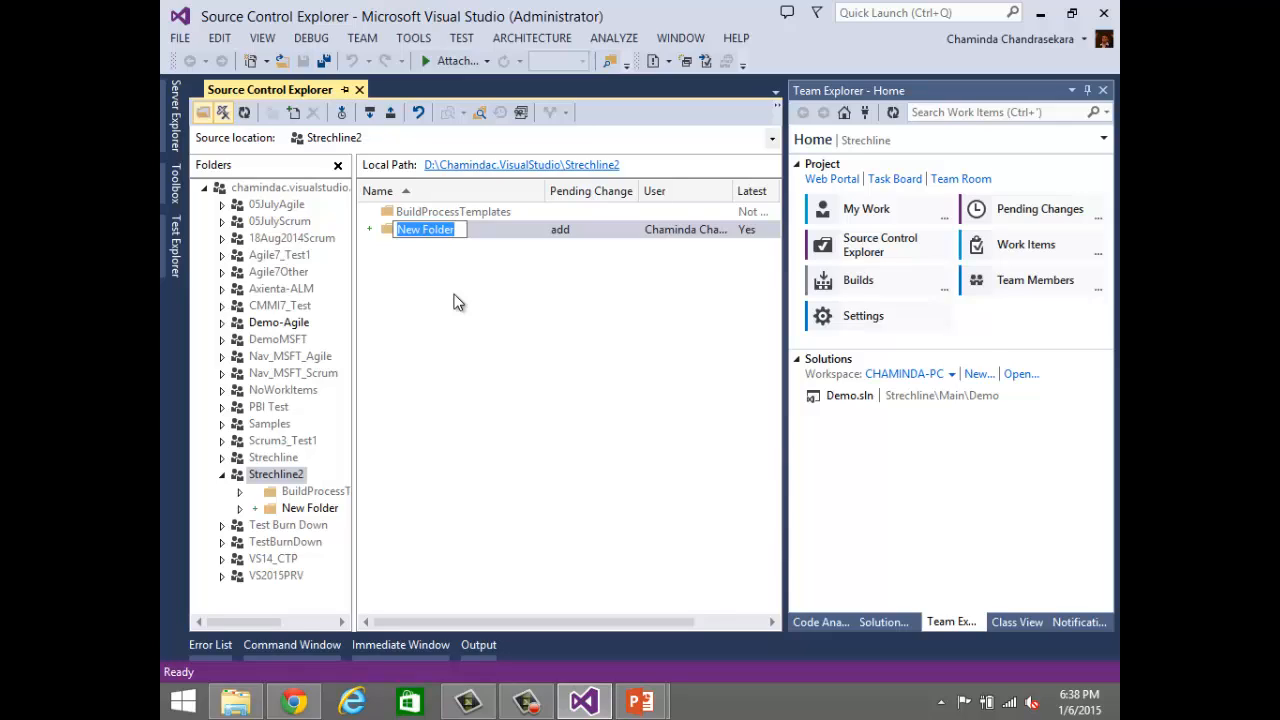
pyautogui.write('Main')
pyautogui.press('Return')
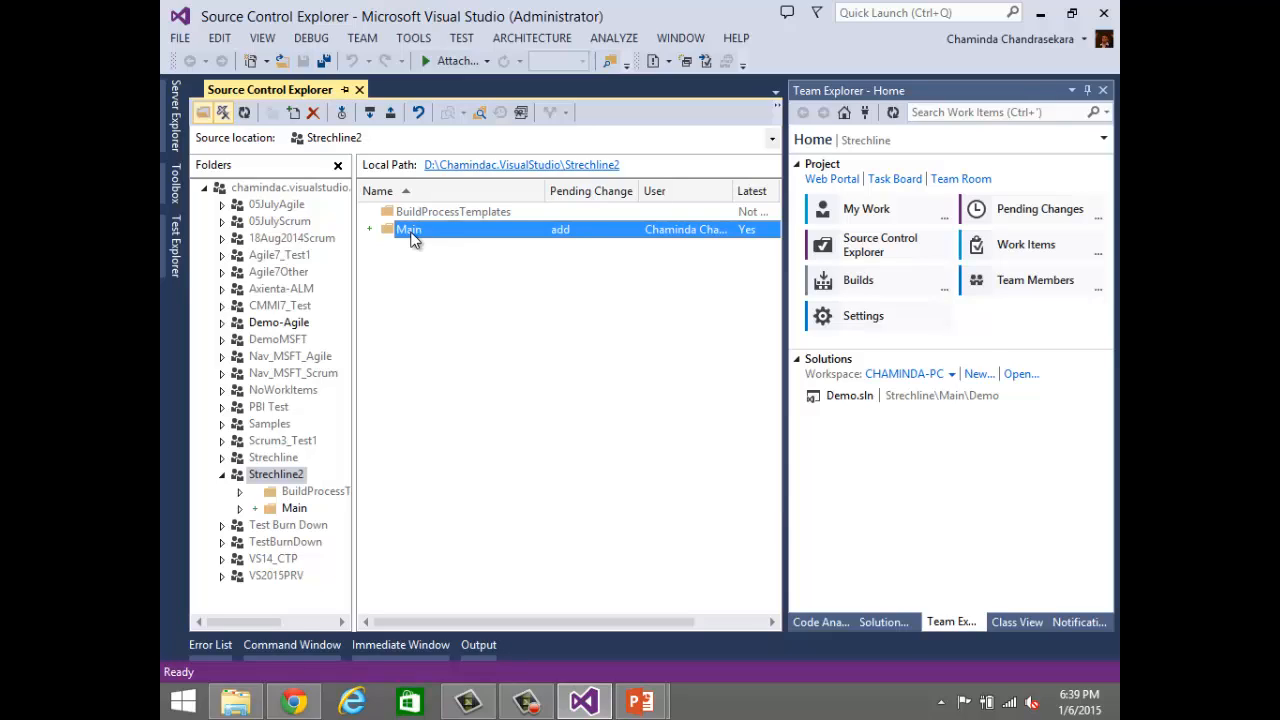
pyautogui.rightClick(413, 237)
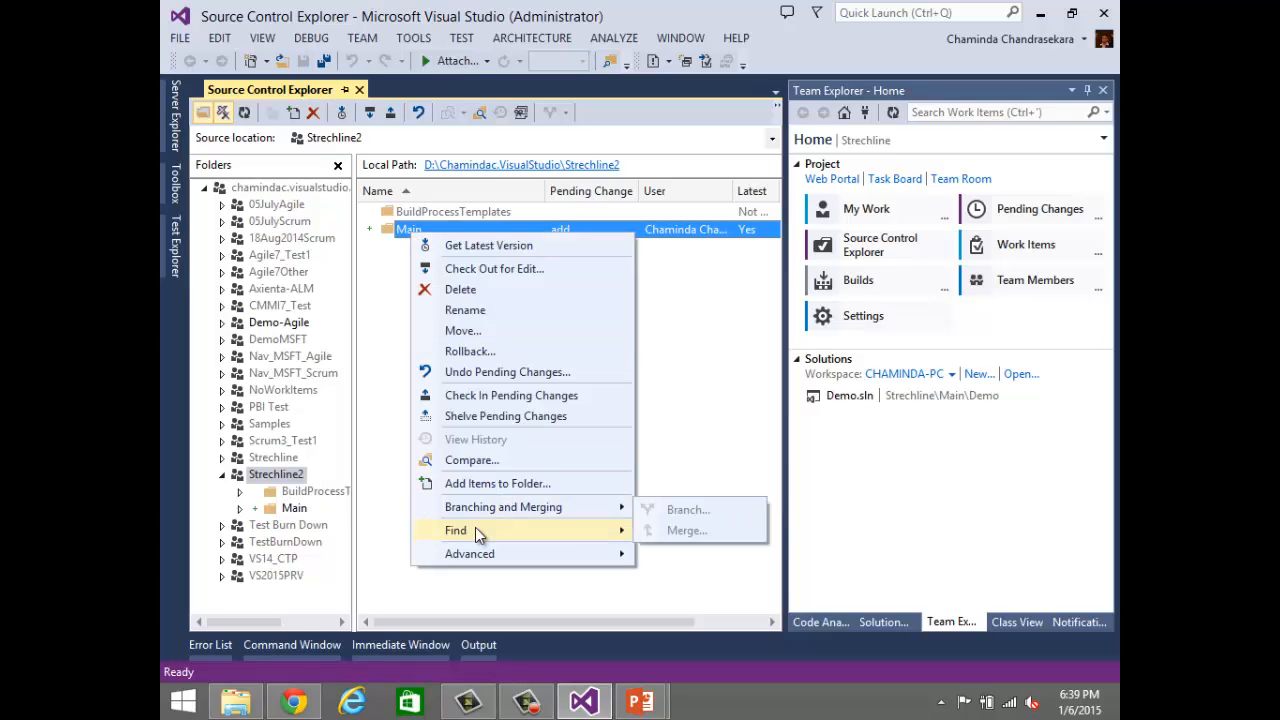
pyautogui.click(186, 43)
# Step: Start a new project and choose the Blank Solution template from Visual Studio Solutions under Other Project Types
pyautogui.click(182, 40)
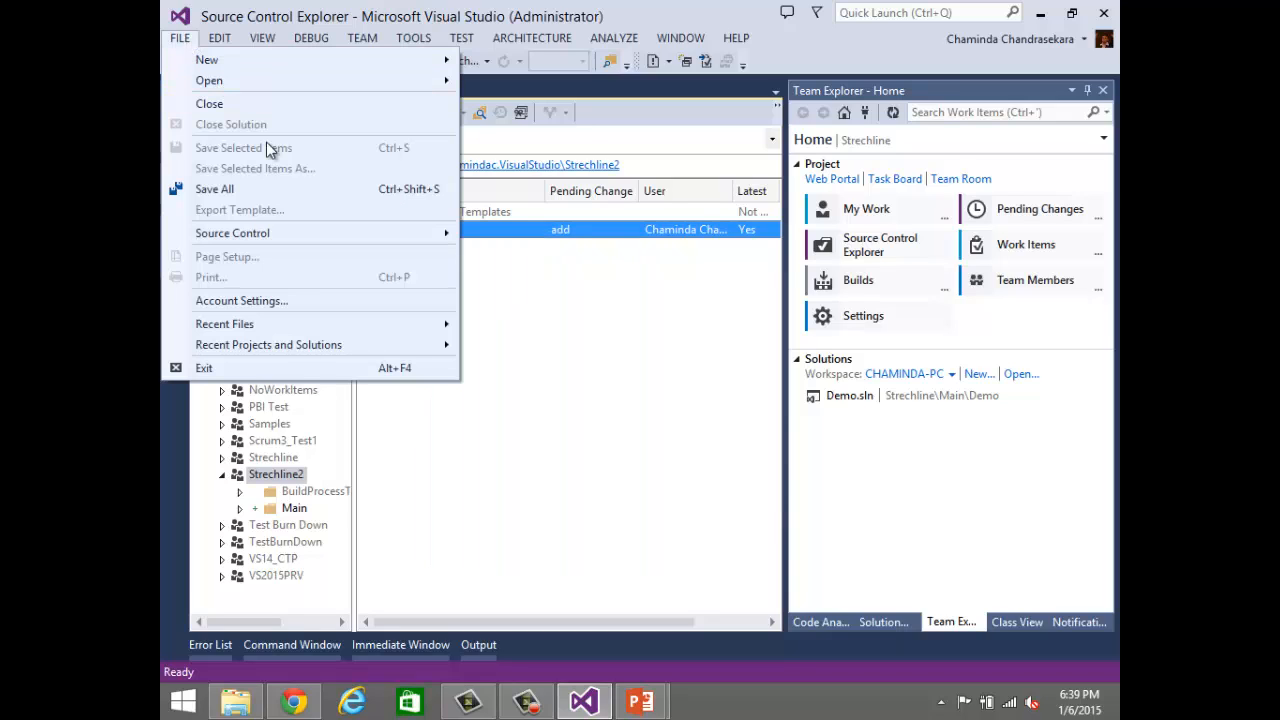
pyautogui.moveTo(291, 350)
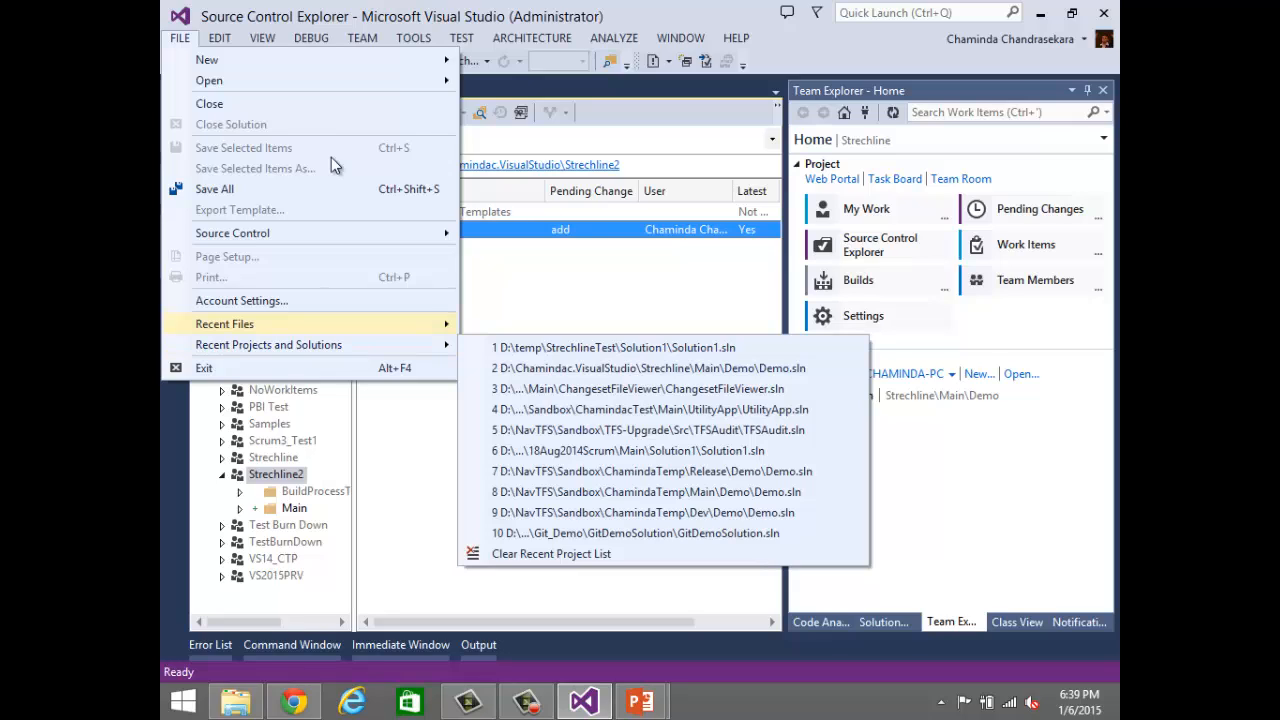
pyautogui.moveTo(440, 58)
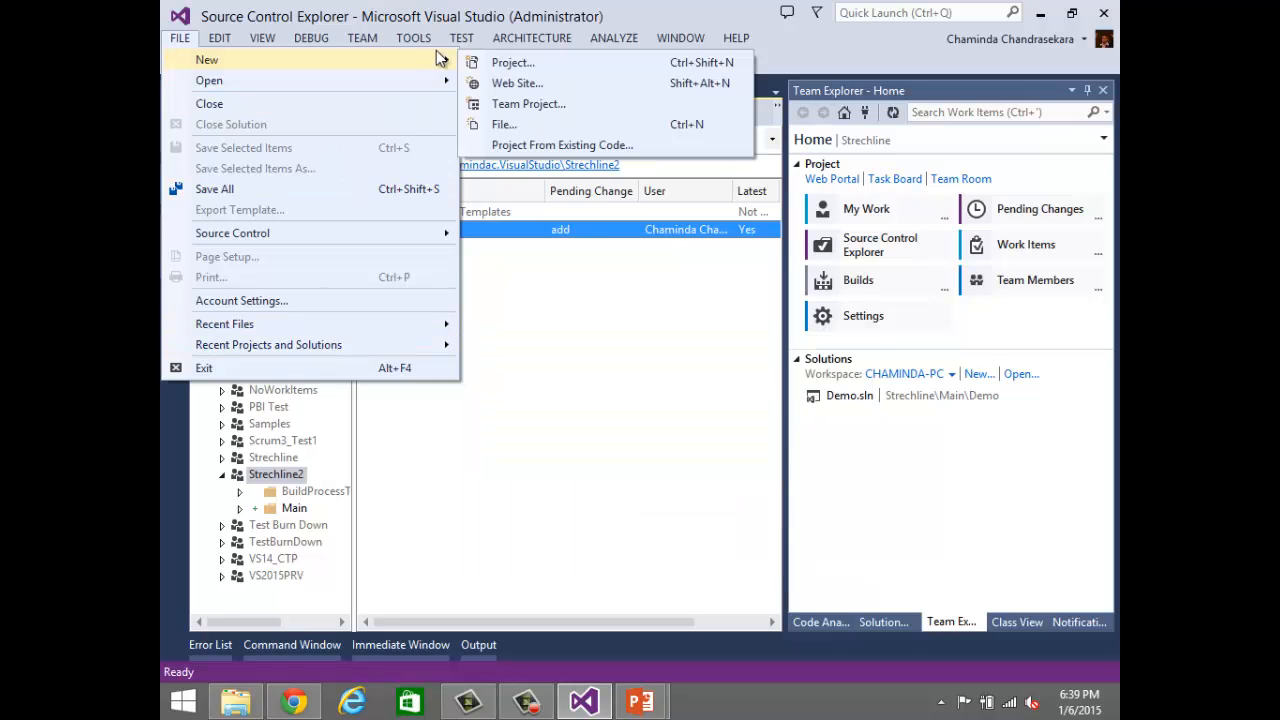
pyautogui.click(503, 63)
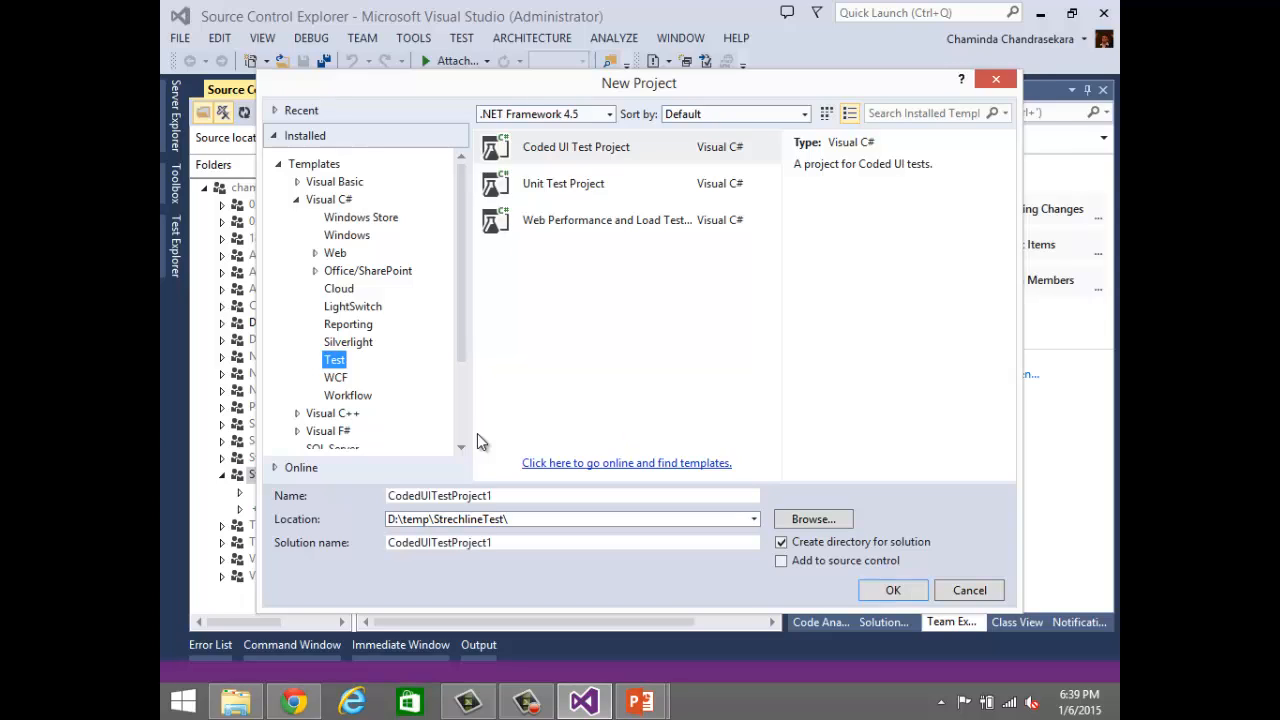
pyautogui.click(337, 238)
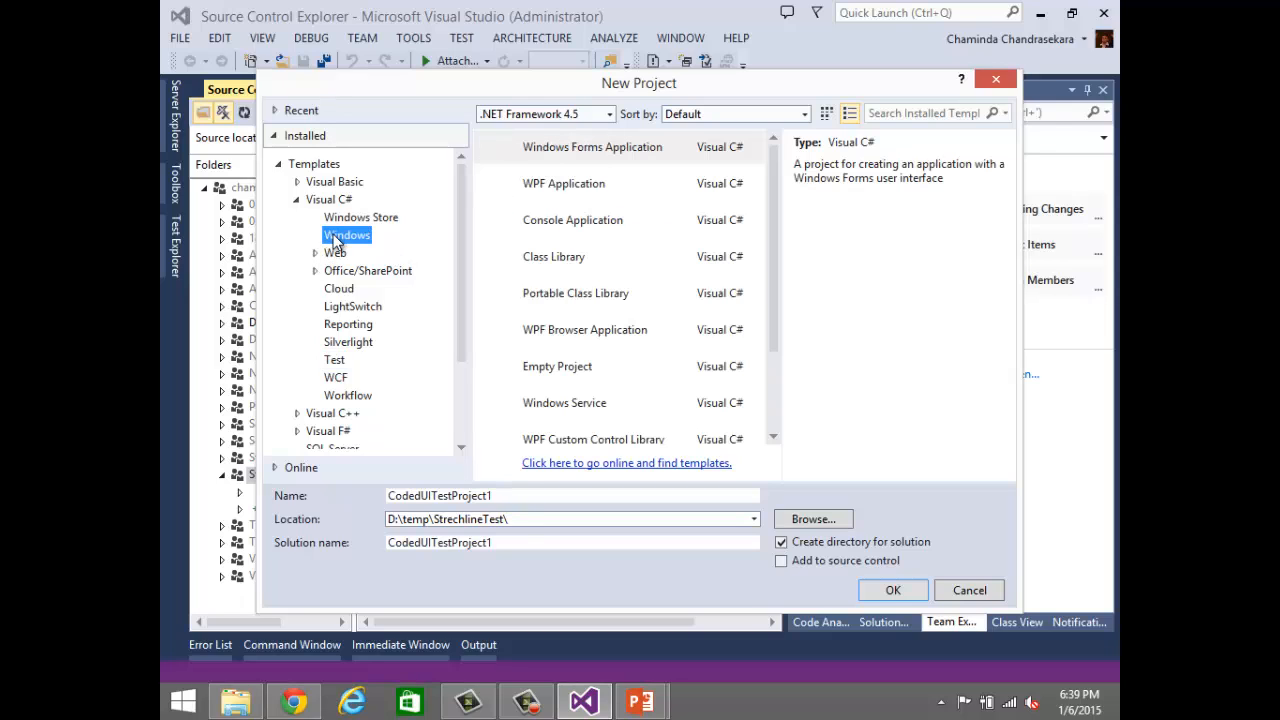
pyautogui.click(596, 220)
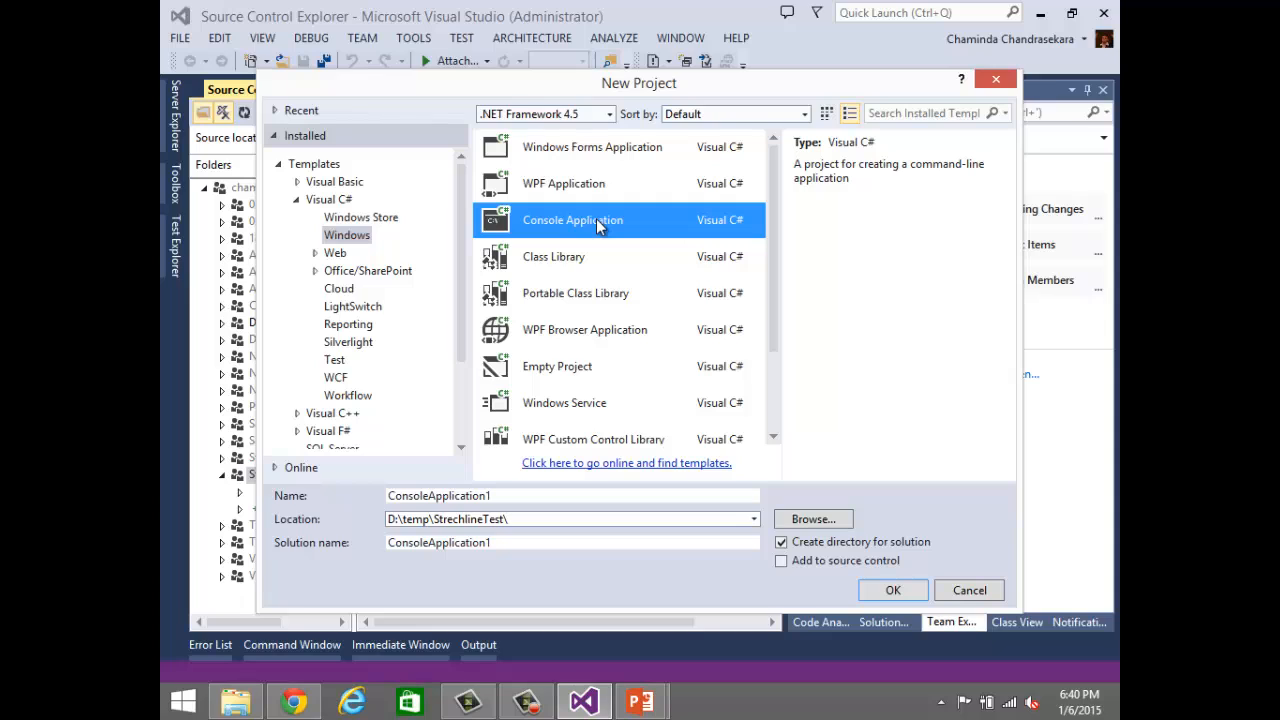
pyautogui.click(462, 420)
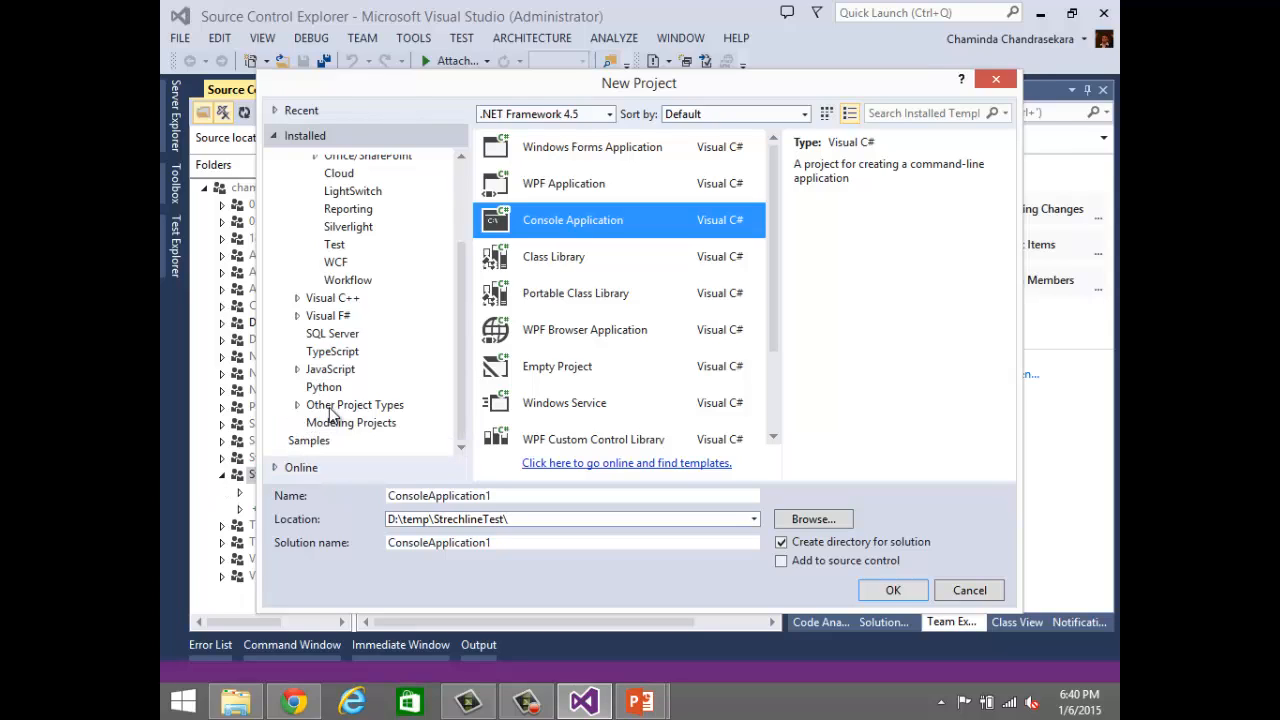
pyautogui.click(295, 405)
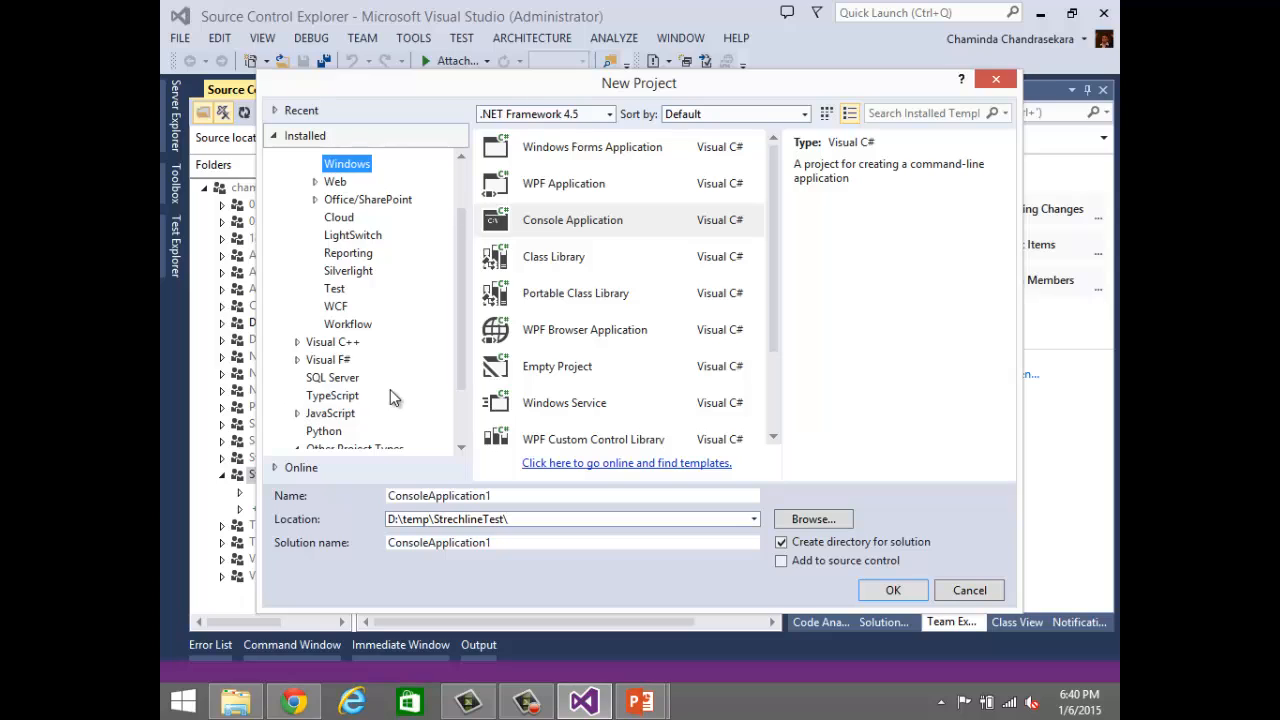
pyautogui.click(464, 423)
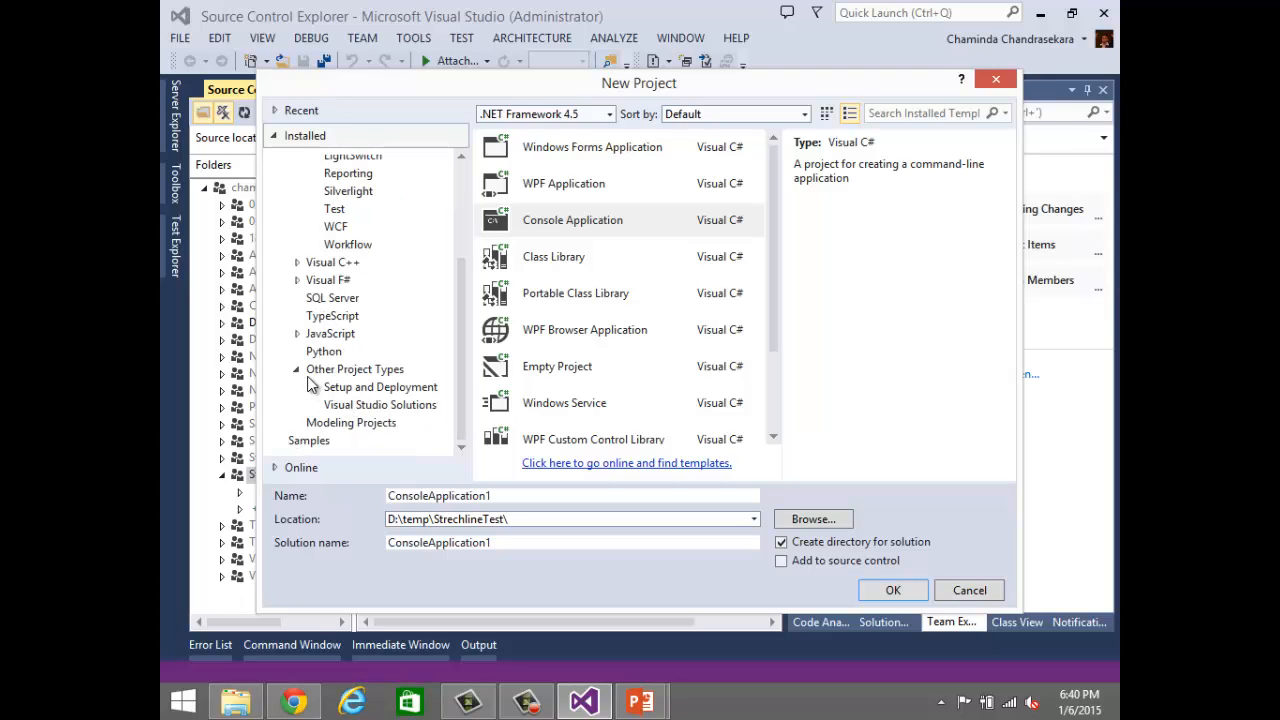
pyautogui.click(362, 407)
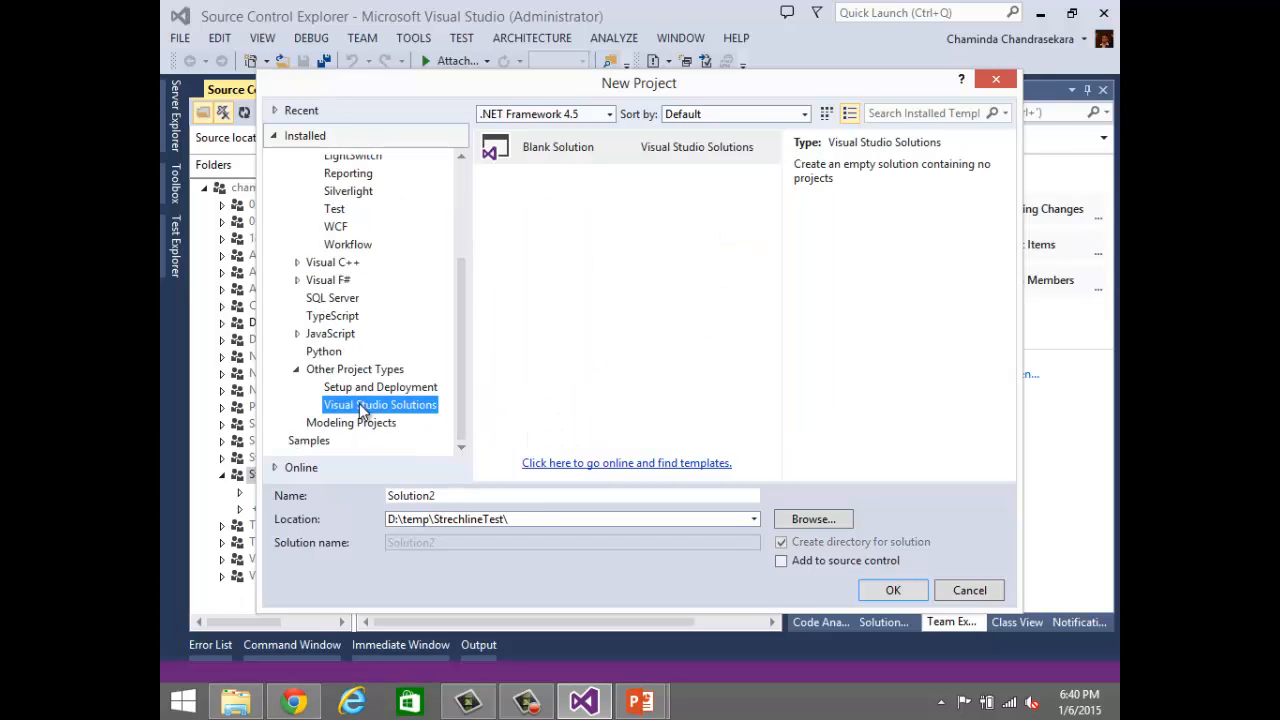
pyautogui.click(557, 150)
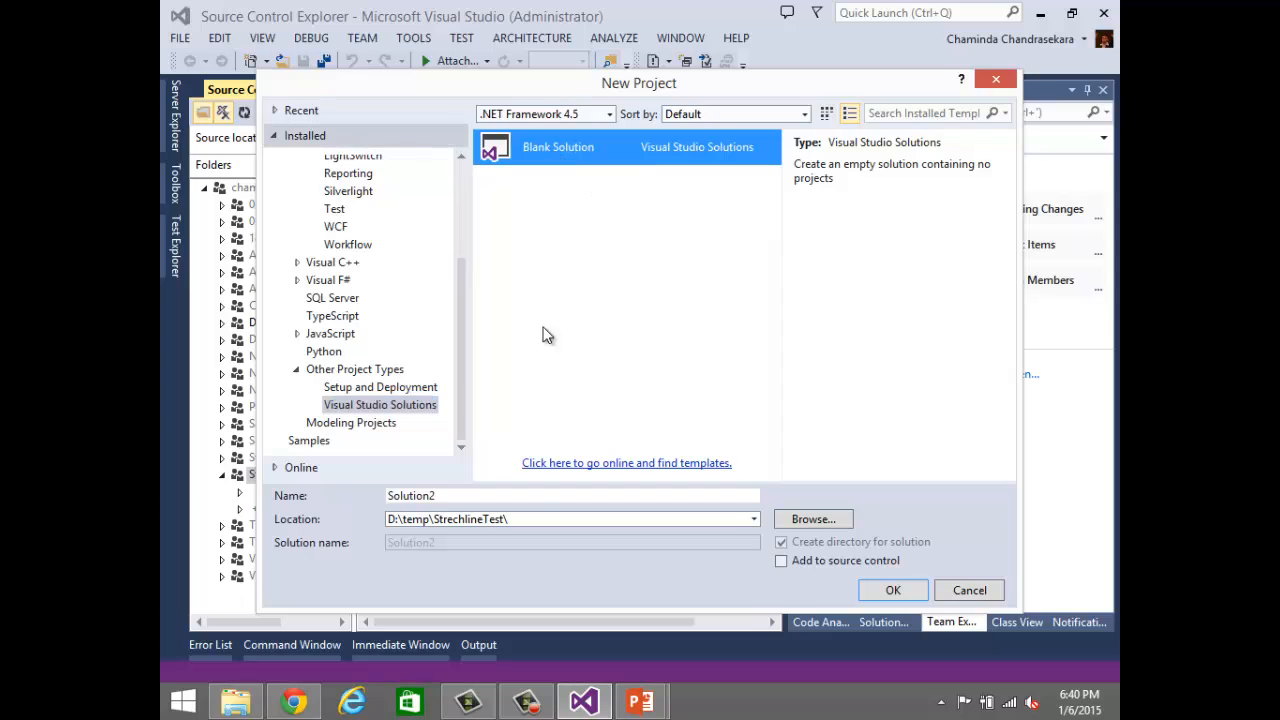
# Step: Name the blank solution Solution1 and enable adding it to source control
pyautogui.click(537, 495)
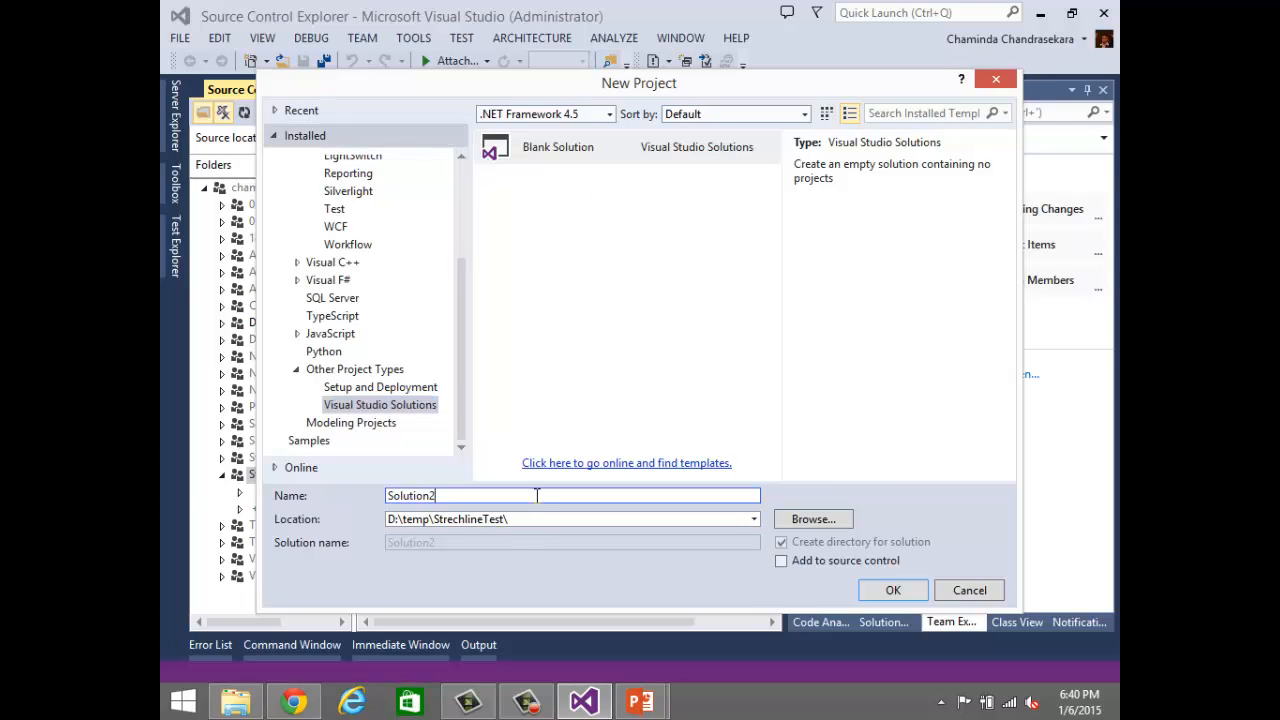
pyautogui.press('BackSpace')
pyautogui.write('1')
pyautogui.click(827, 565)
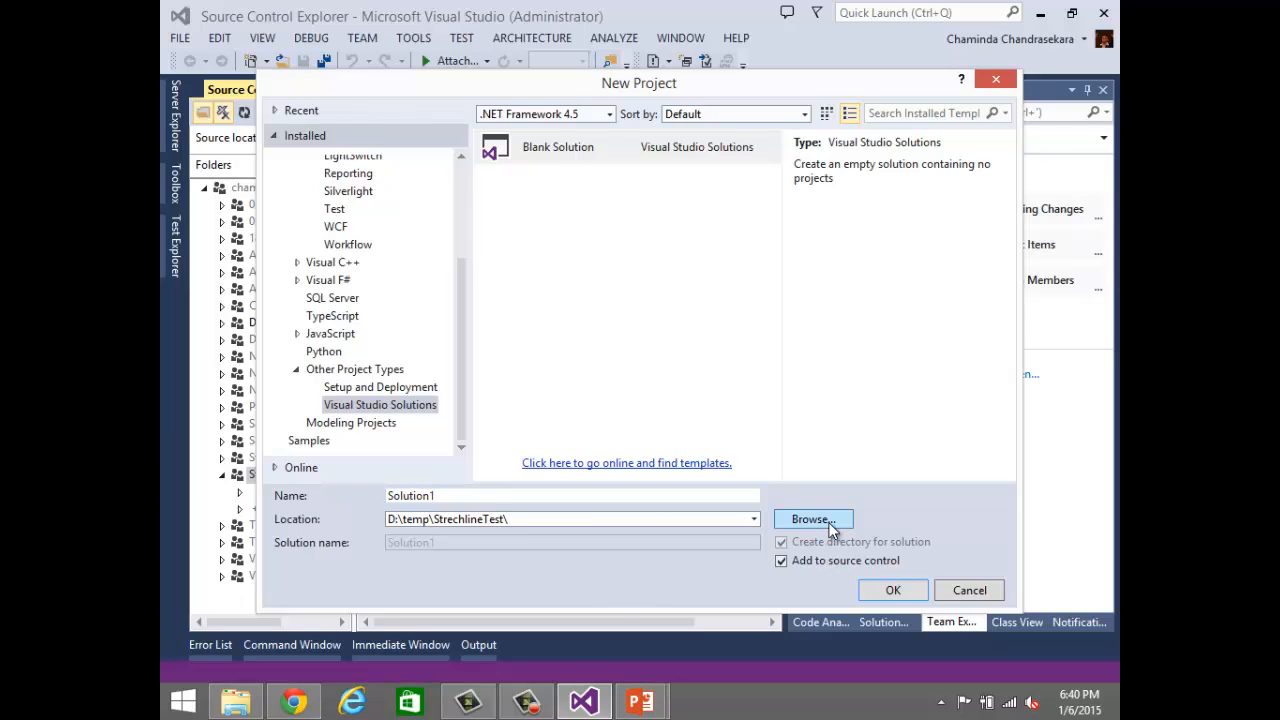
# Step: Set the solution's location to the Strechline2\Main workspace folder on drive D: and create the solution
pyautogui.click(812, 519)
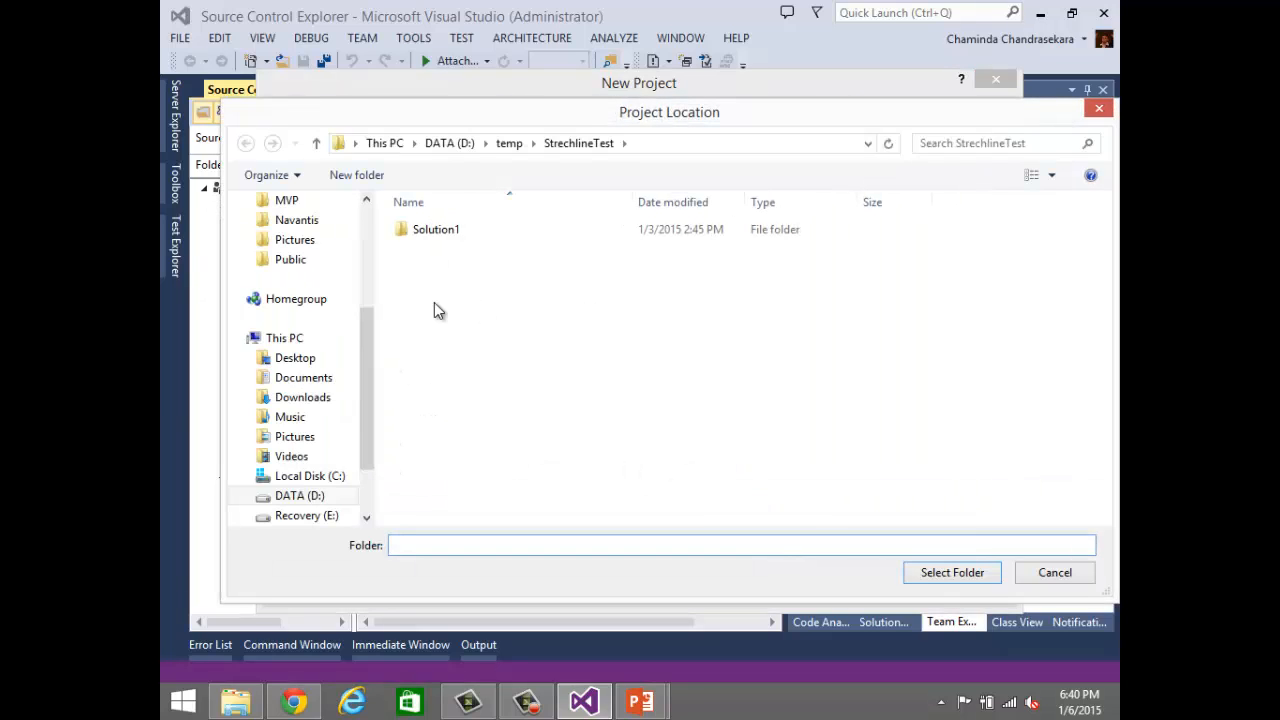
pyautogui.click(312, 498)
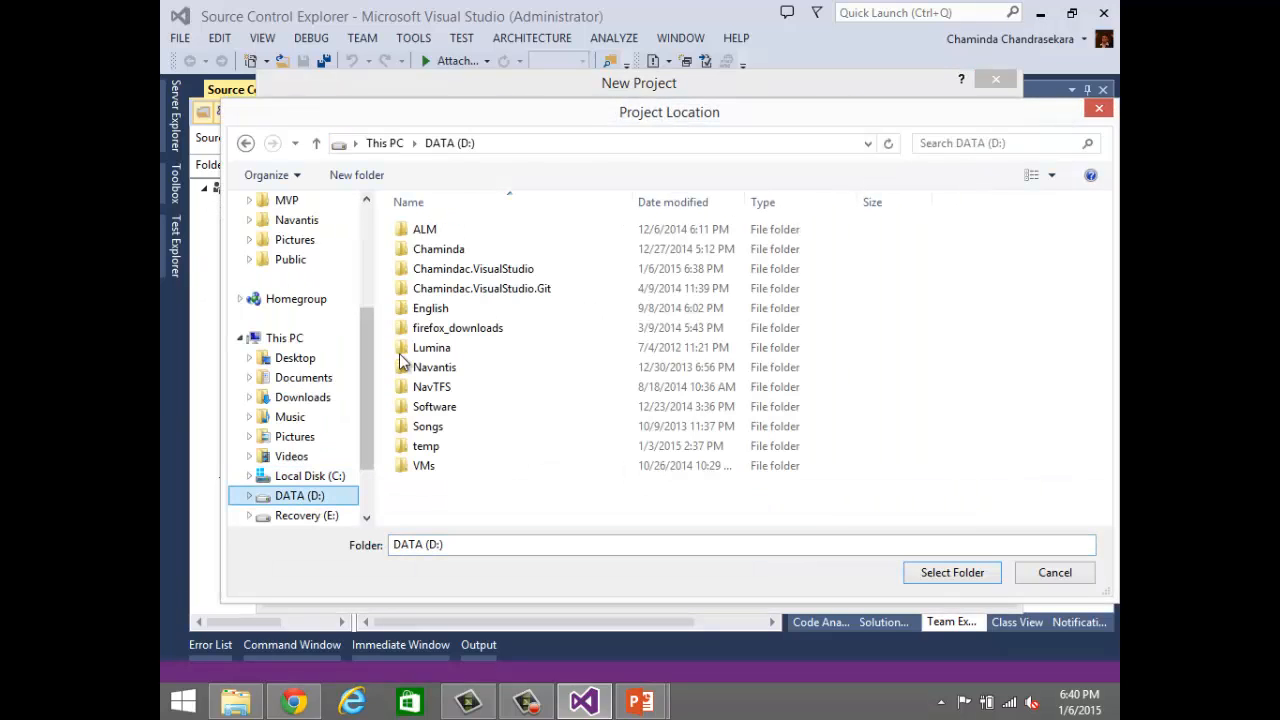
pyautogui.doubleClick(474, 277)
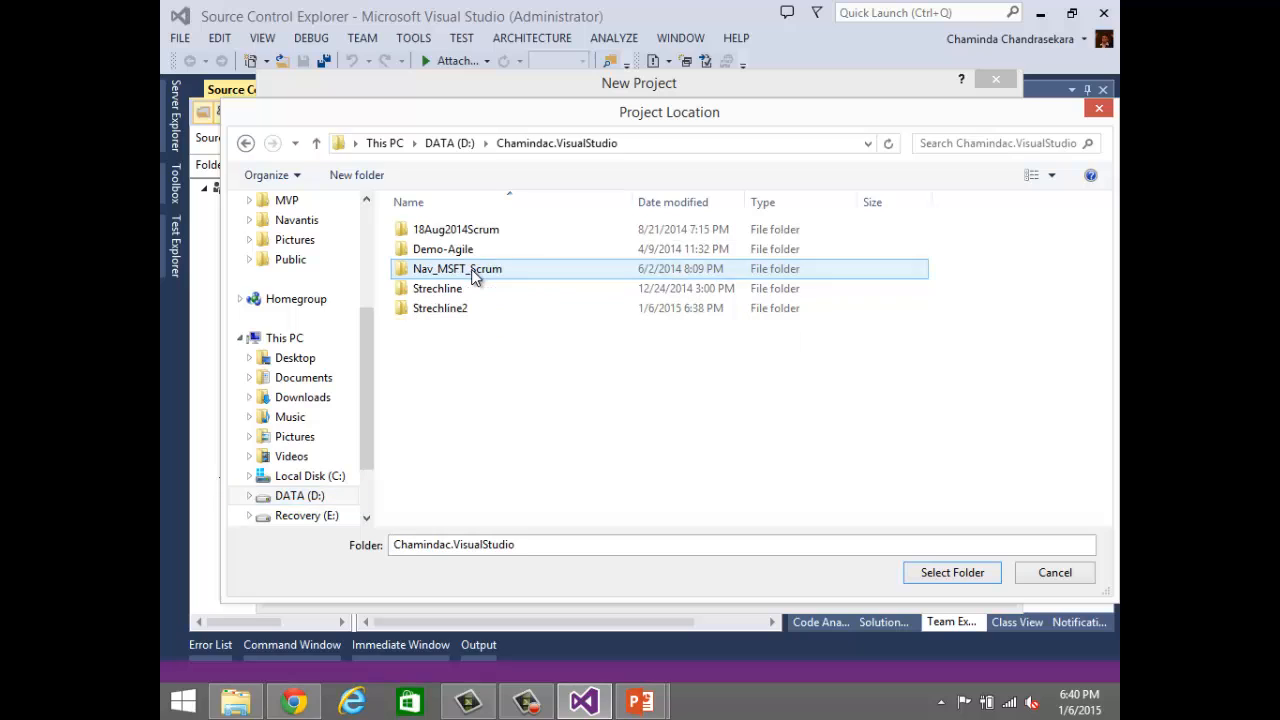
pyautogui.doubleClick(445, 308)
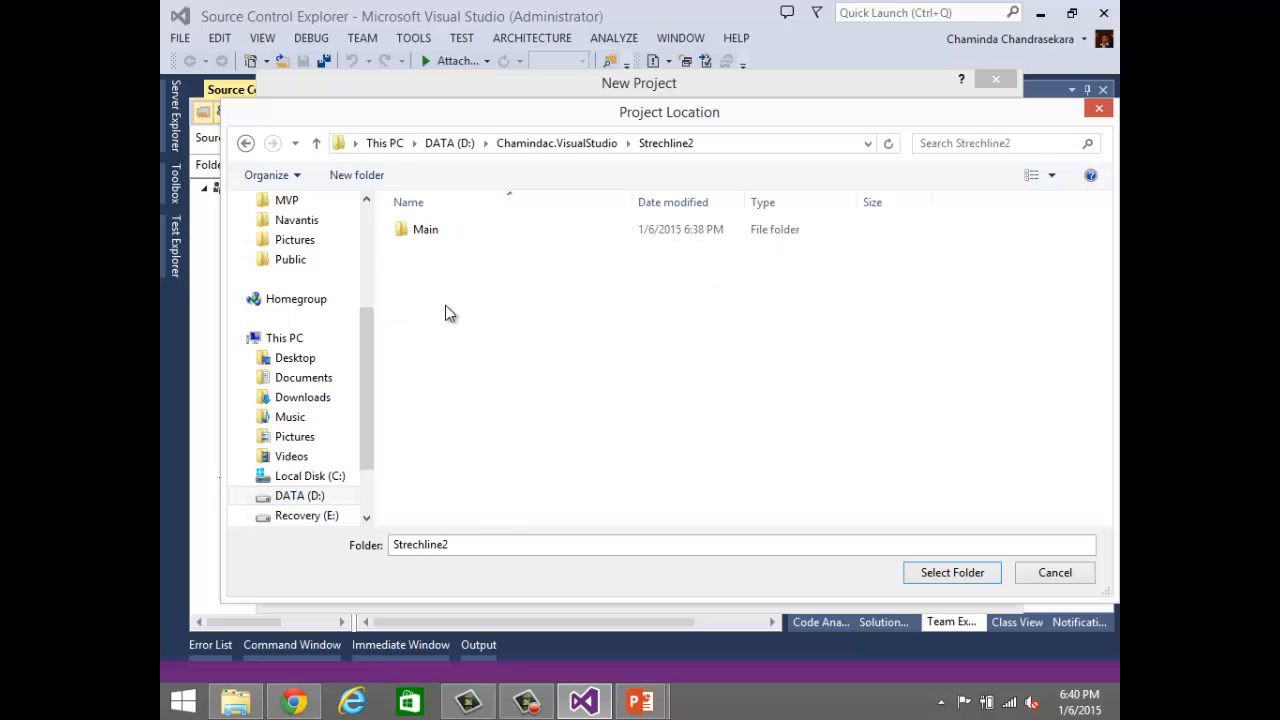
pyautogui.doubleClick(437, 237)
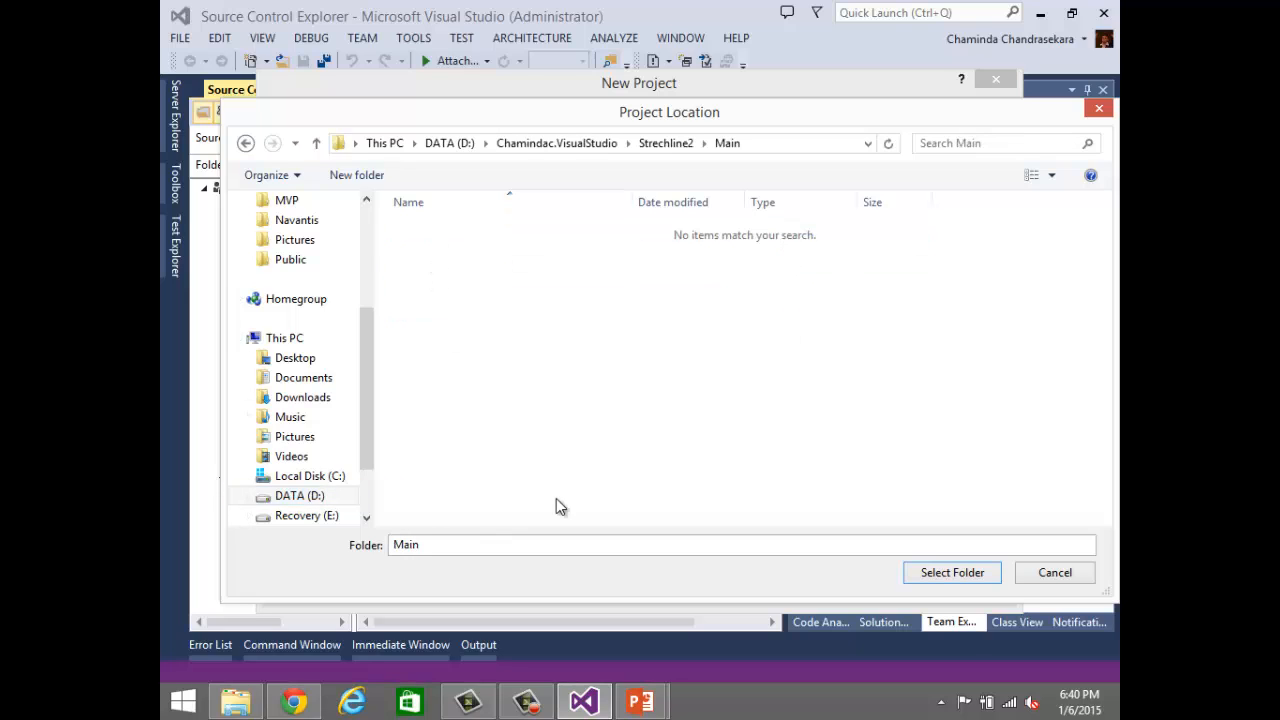
pyautogui.click(948, 574)
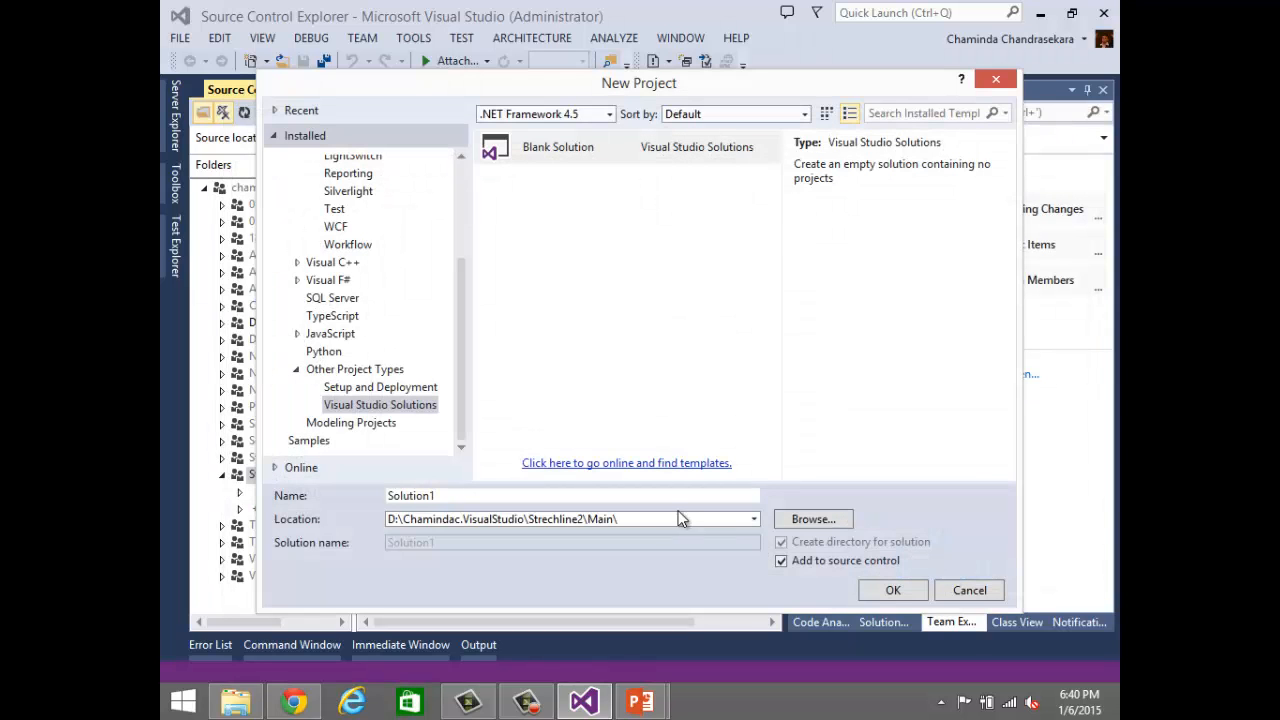
pyautogui.click(891, 591)
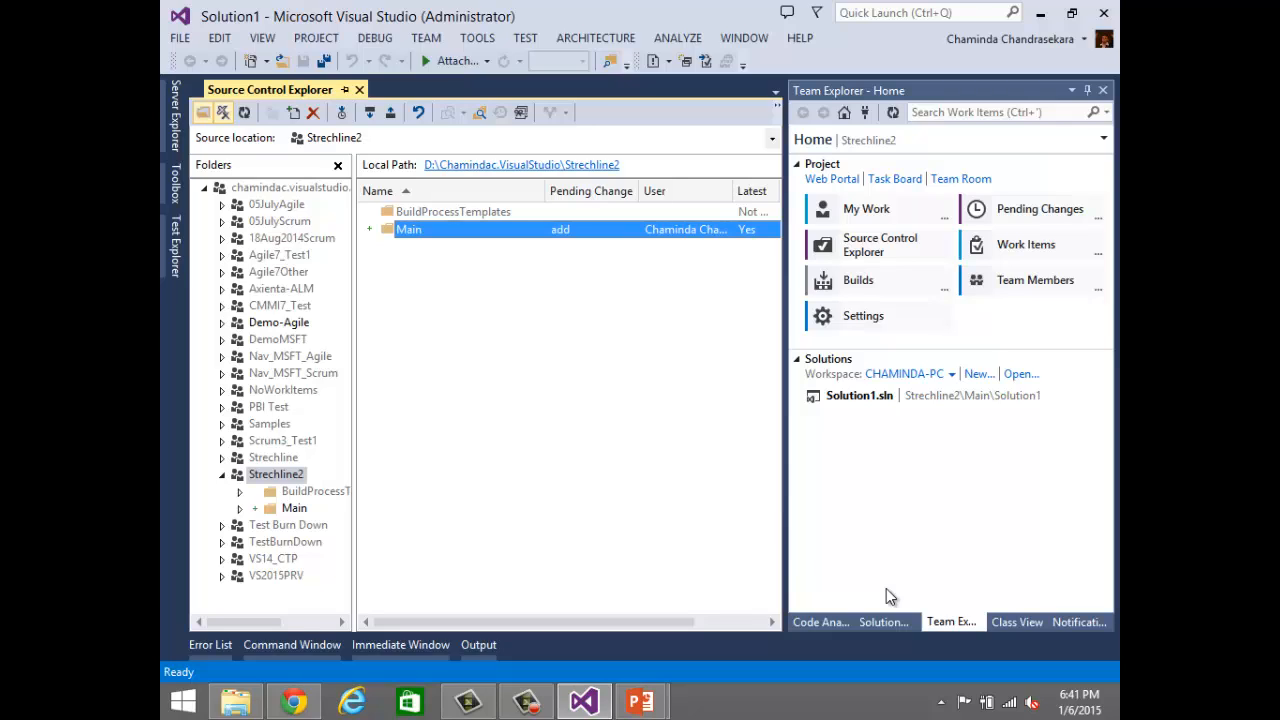
# Step: Browse into Main's Solution1 folder in source control and inspect the Solution1.sln file
pyautogui.click(302, 510)
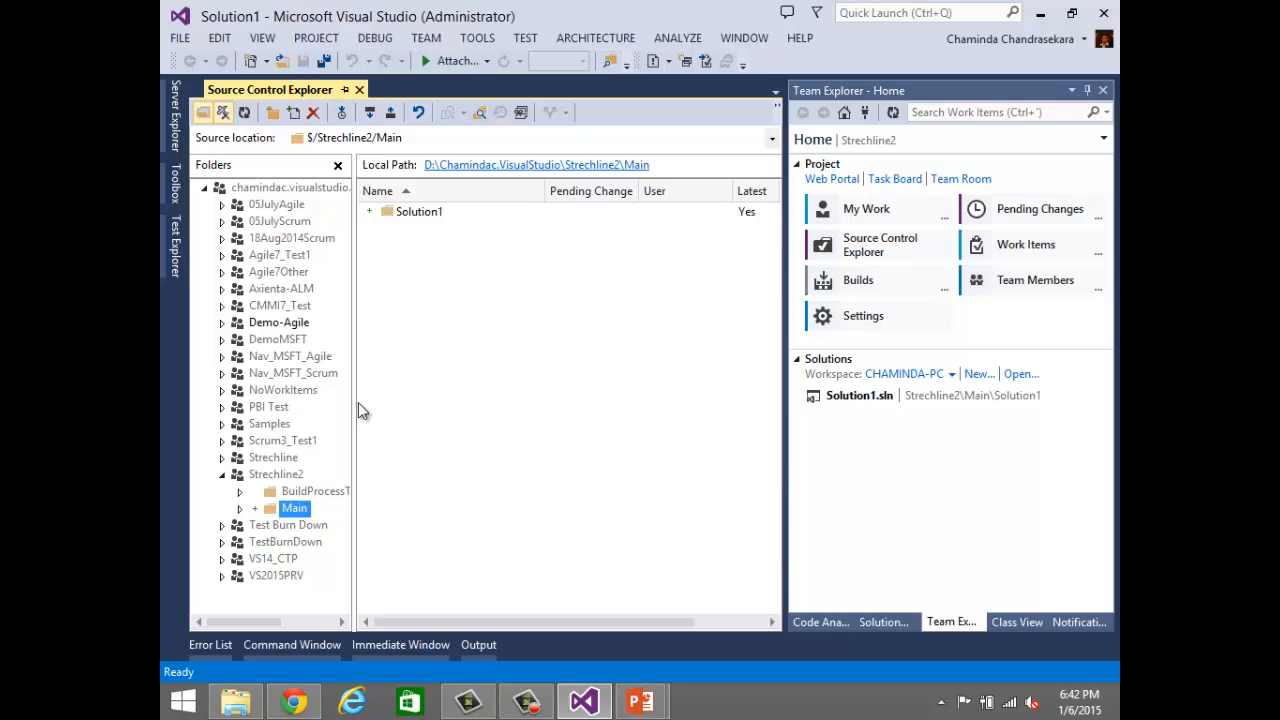
pyautogui.doubleClick(419, 219)
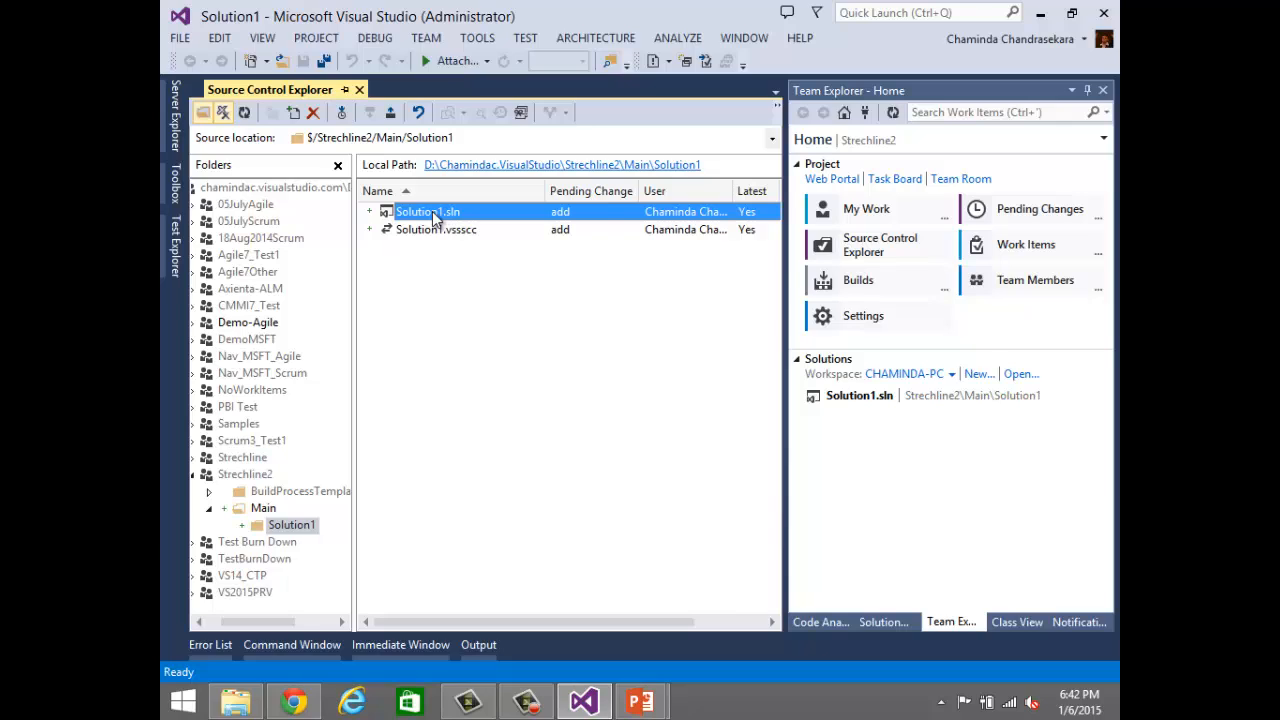
pyautogui.click(435, 214)
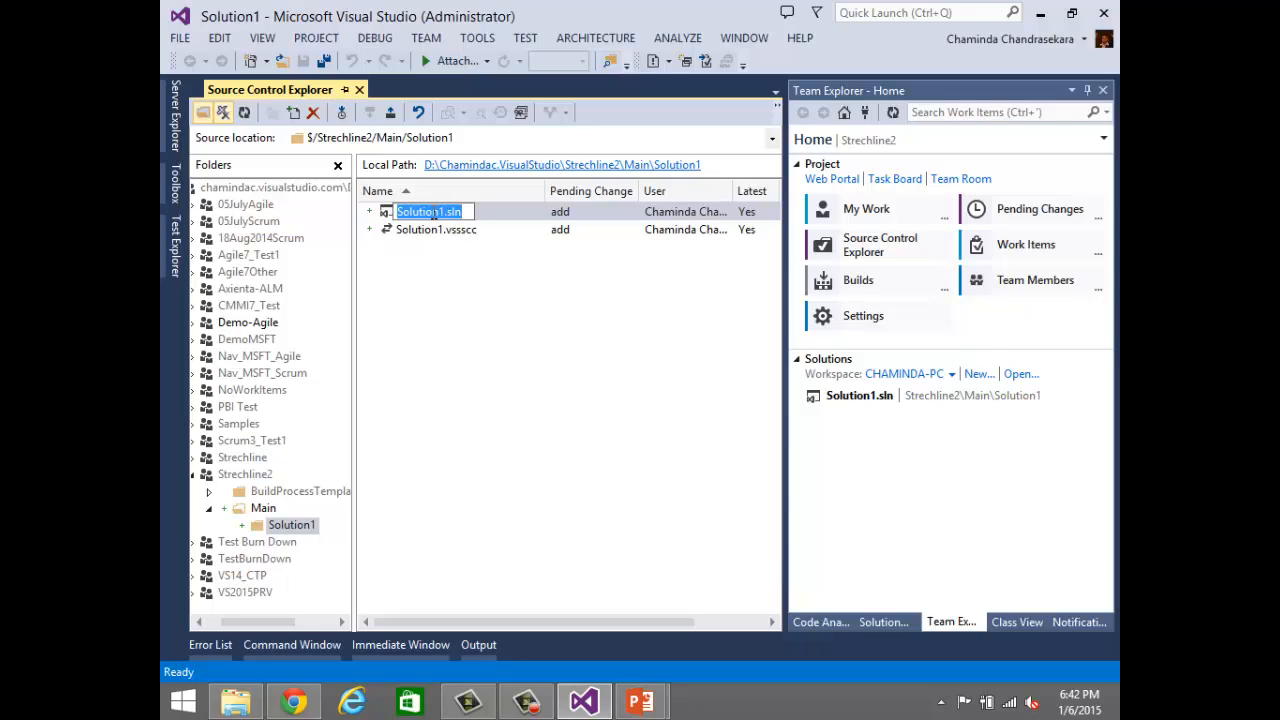
pyautogui.doubleClick(393, 214)
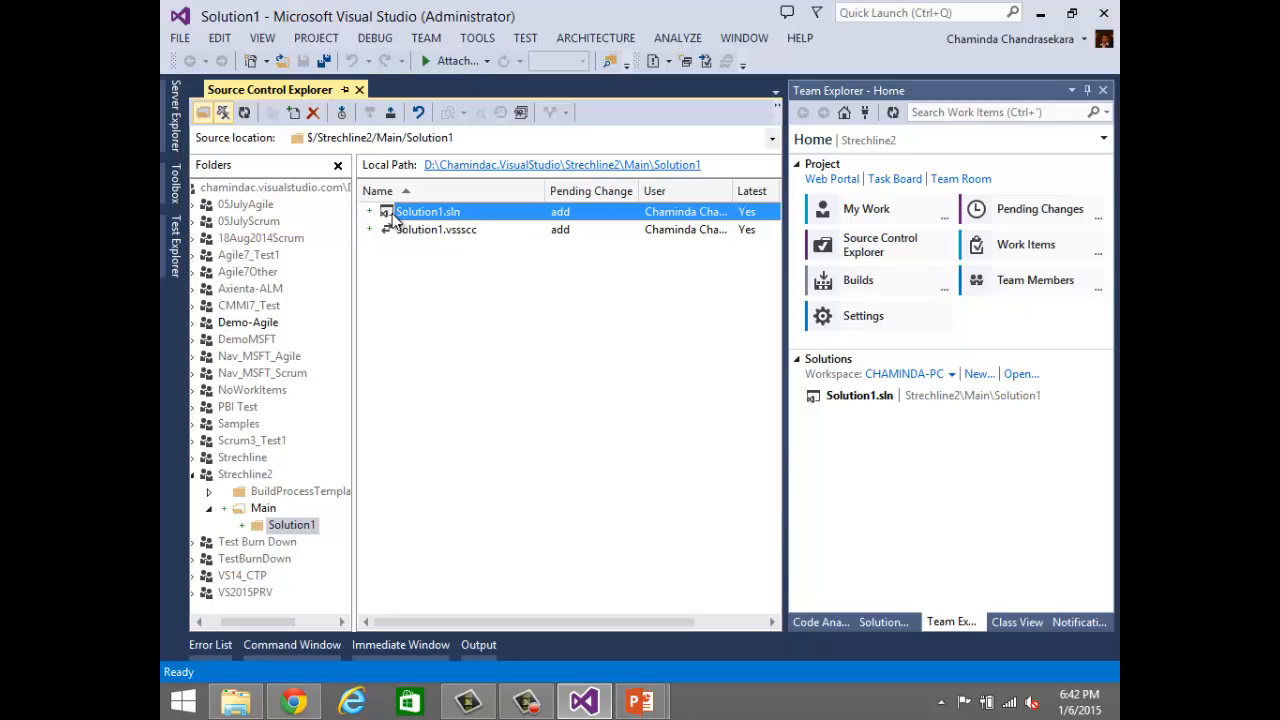
# Step: Add a new Visual C# Windows Console Application project named ConsoleApplication1 to Solution1
pyautogui.click(896, 625)
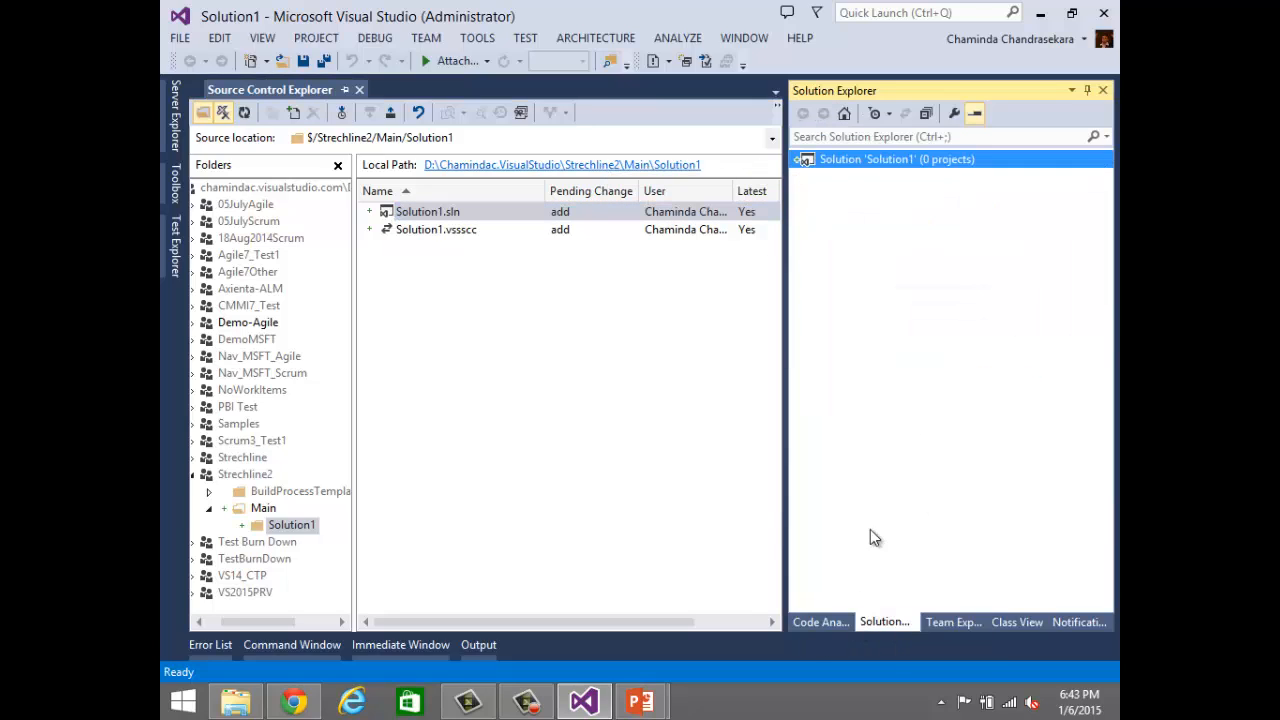
pyautogui.rightClick(868, 168)
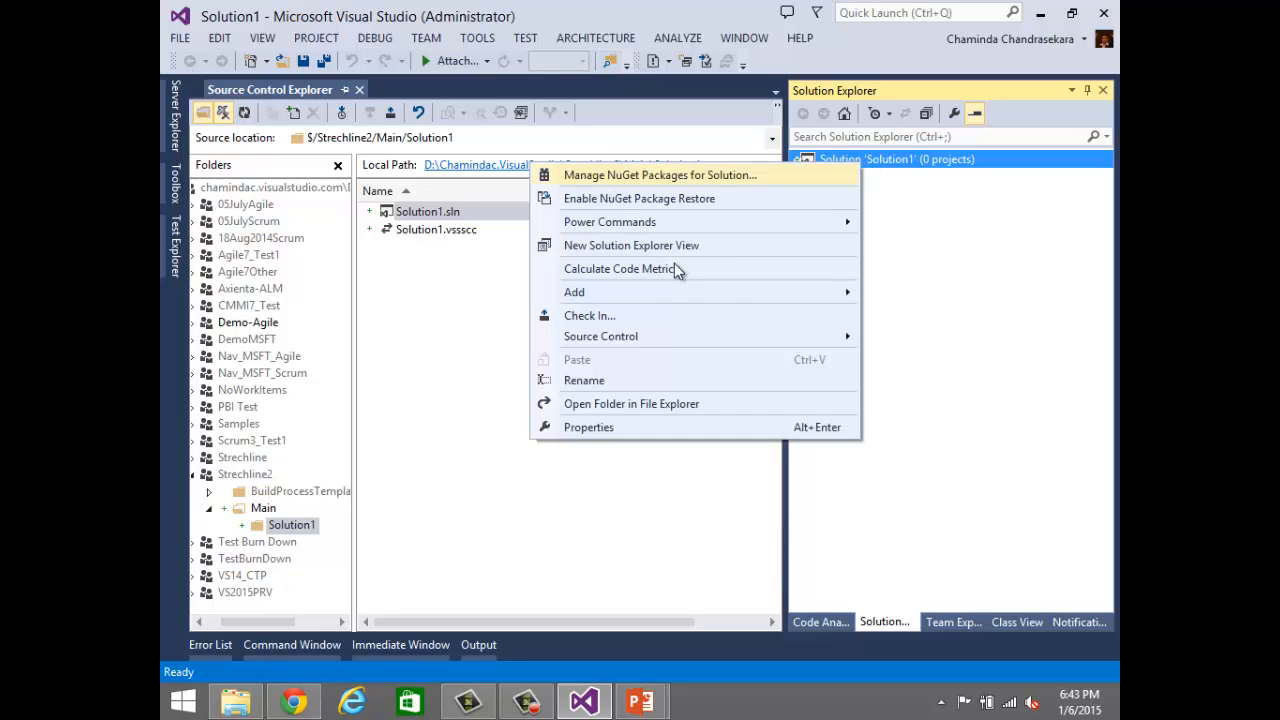
pyautogui.moveTo(720, 292)
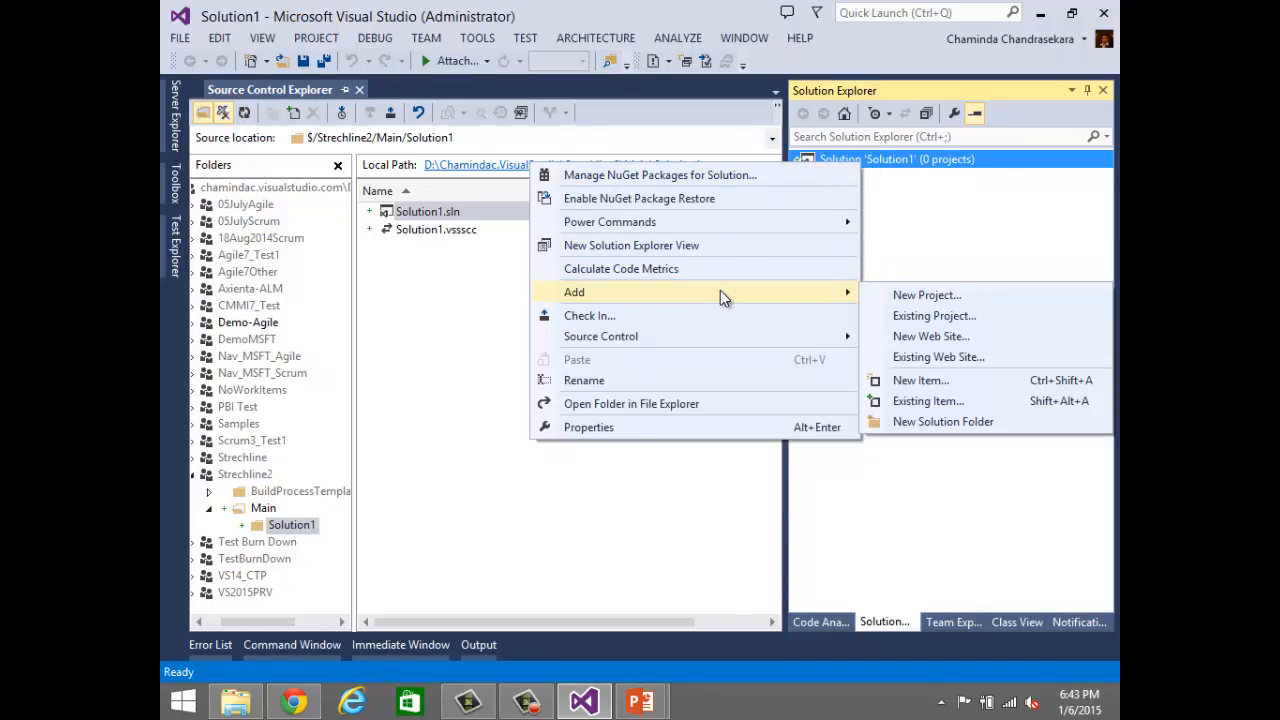
pyautogui.click(916, 296)
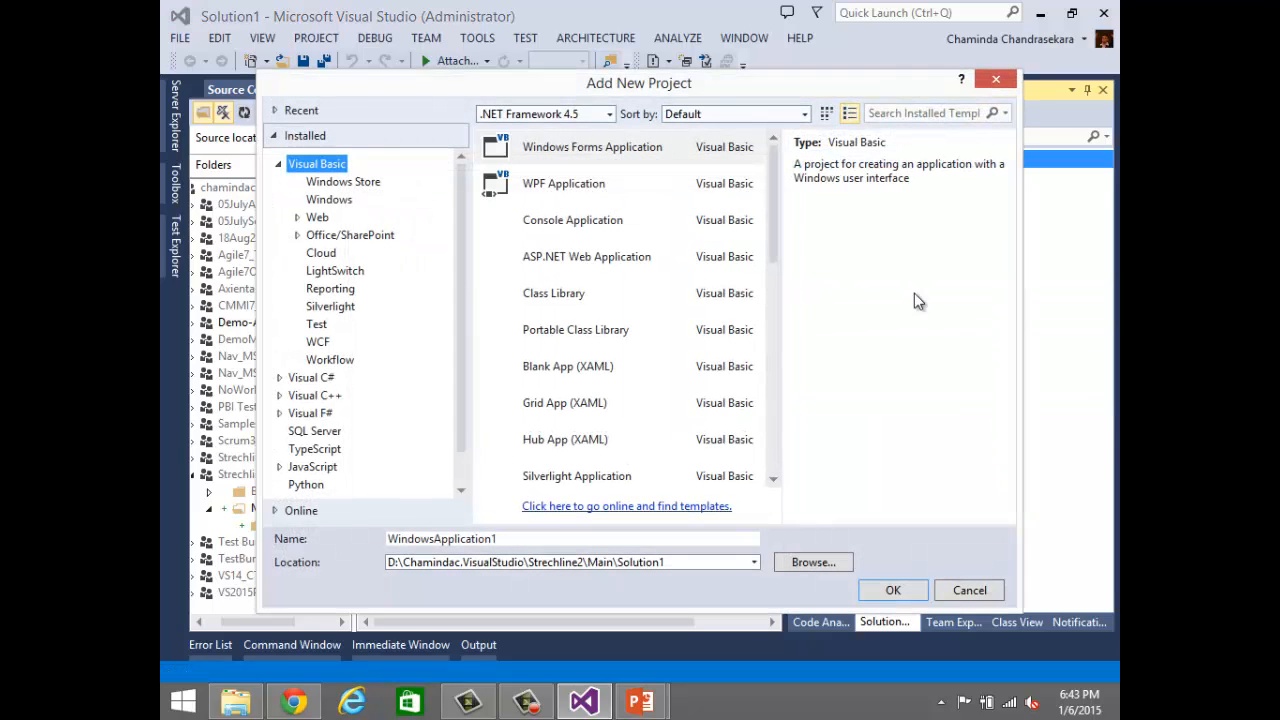
pyautogui.click(279, 378)
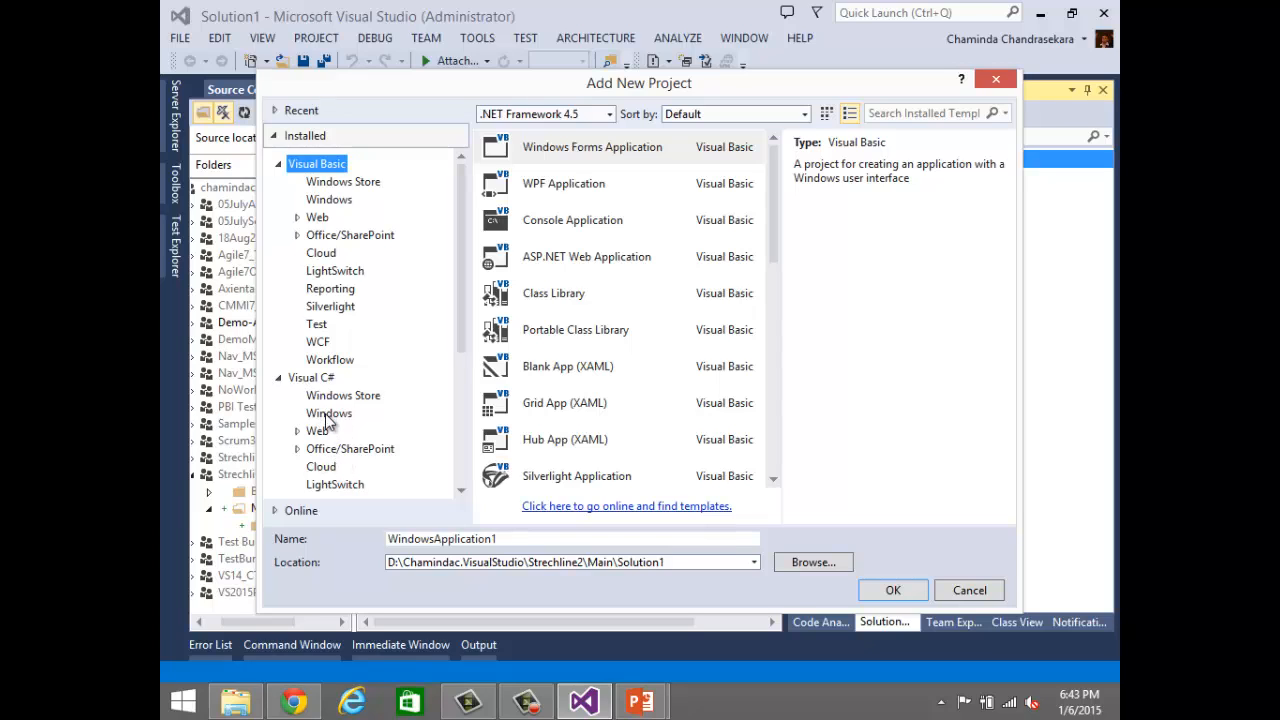
pyautogui.click(326, 415)
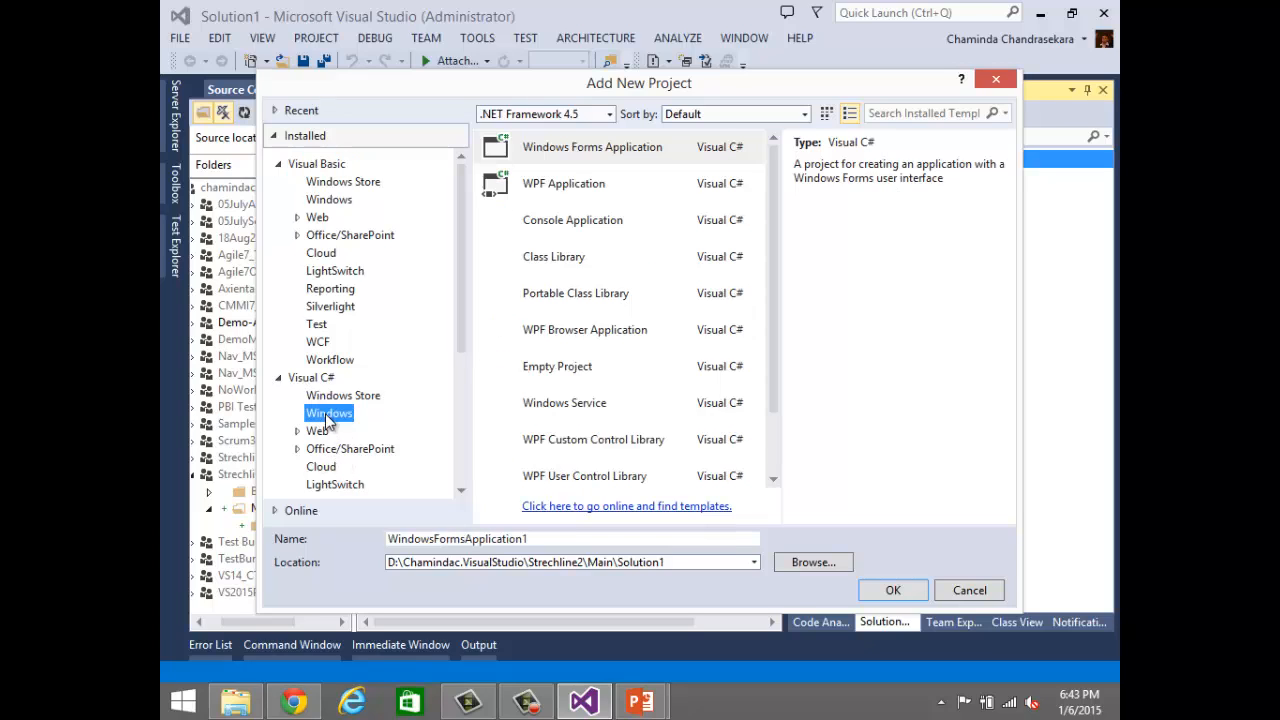
pyautogui.click(548, 226)
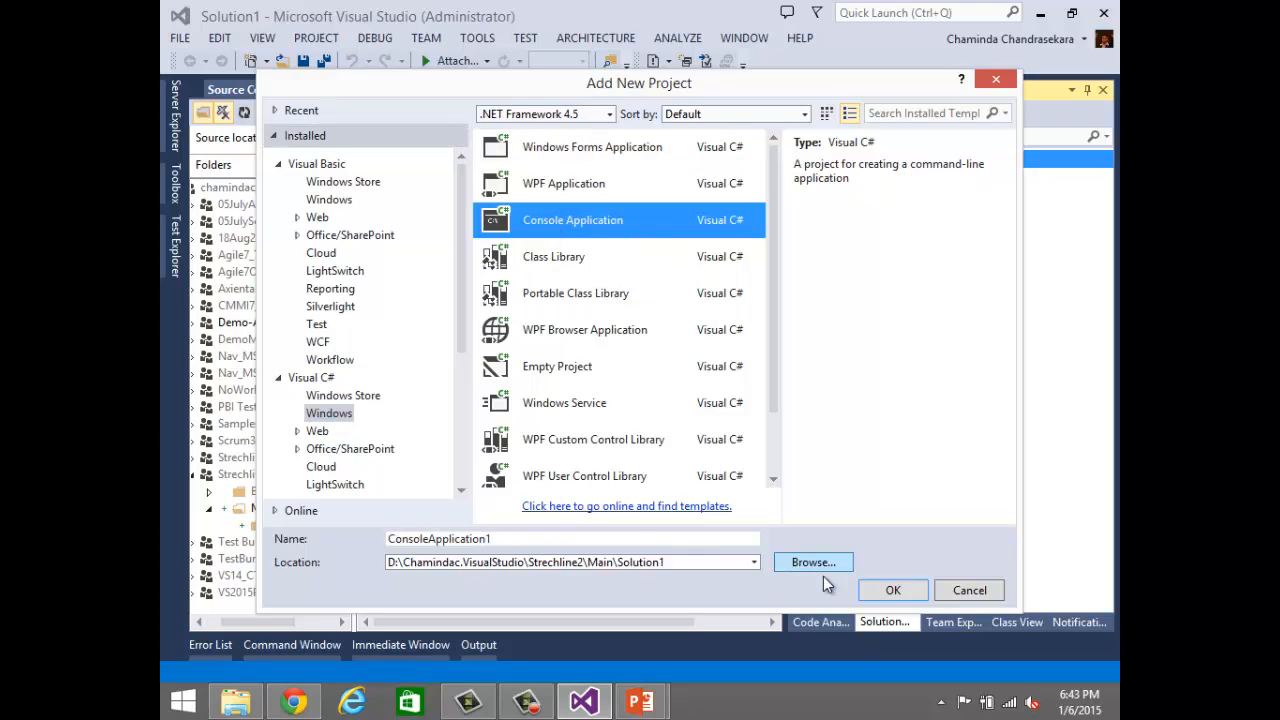
pyautogui.click(881, 593)
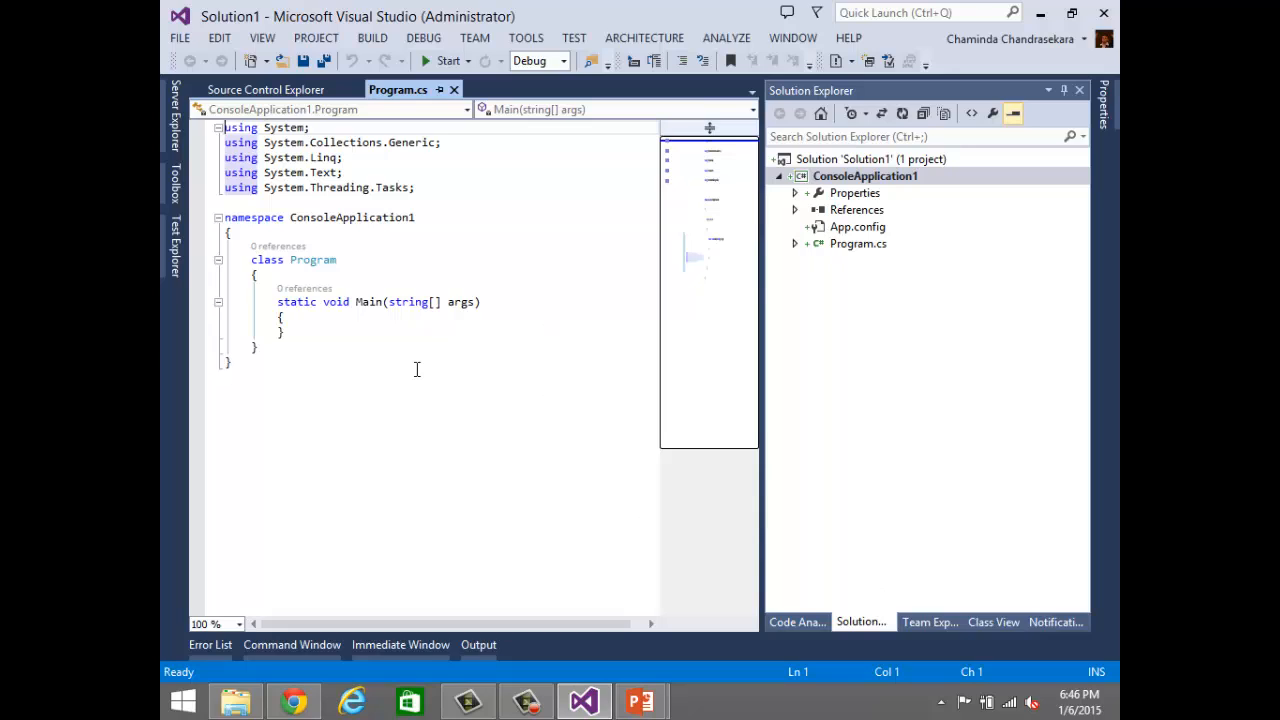
# Step: Start checking in Solution1 and save the changes to Solution1.sln
pyautogui.rightClick(880, 160)
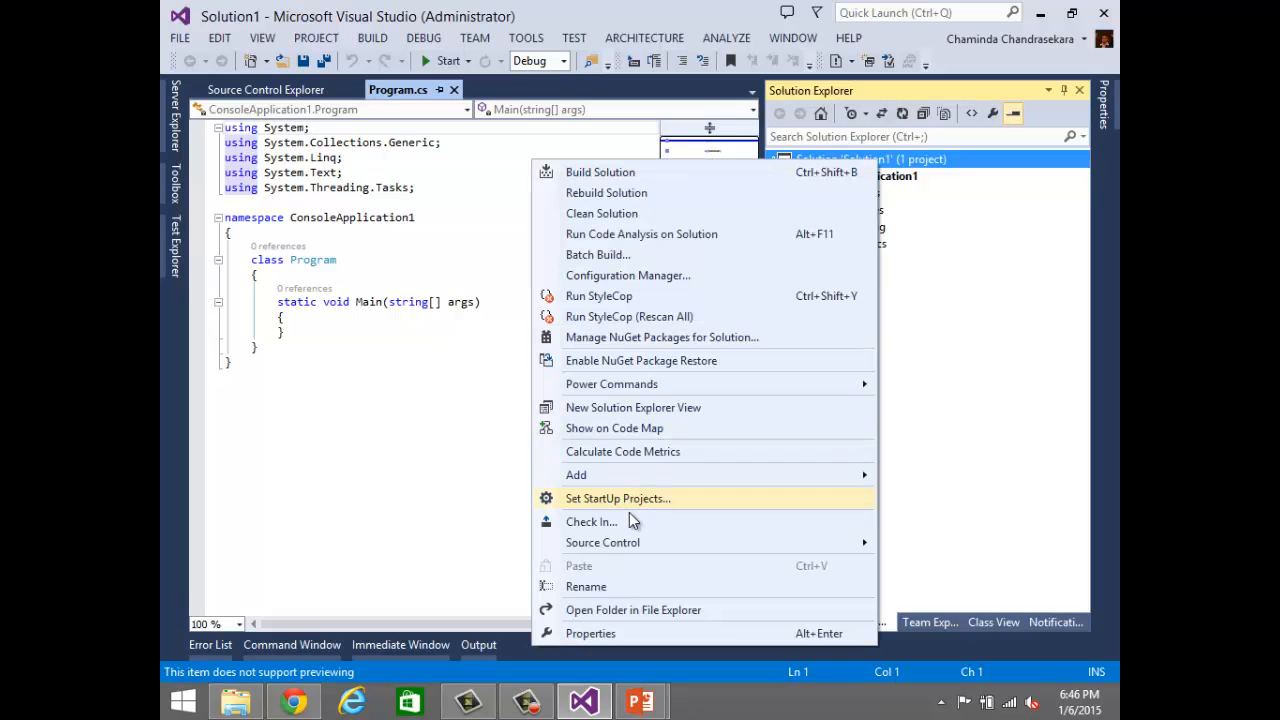
pyautogui.click(626, 525)
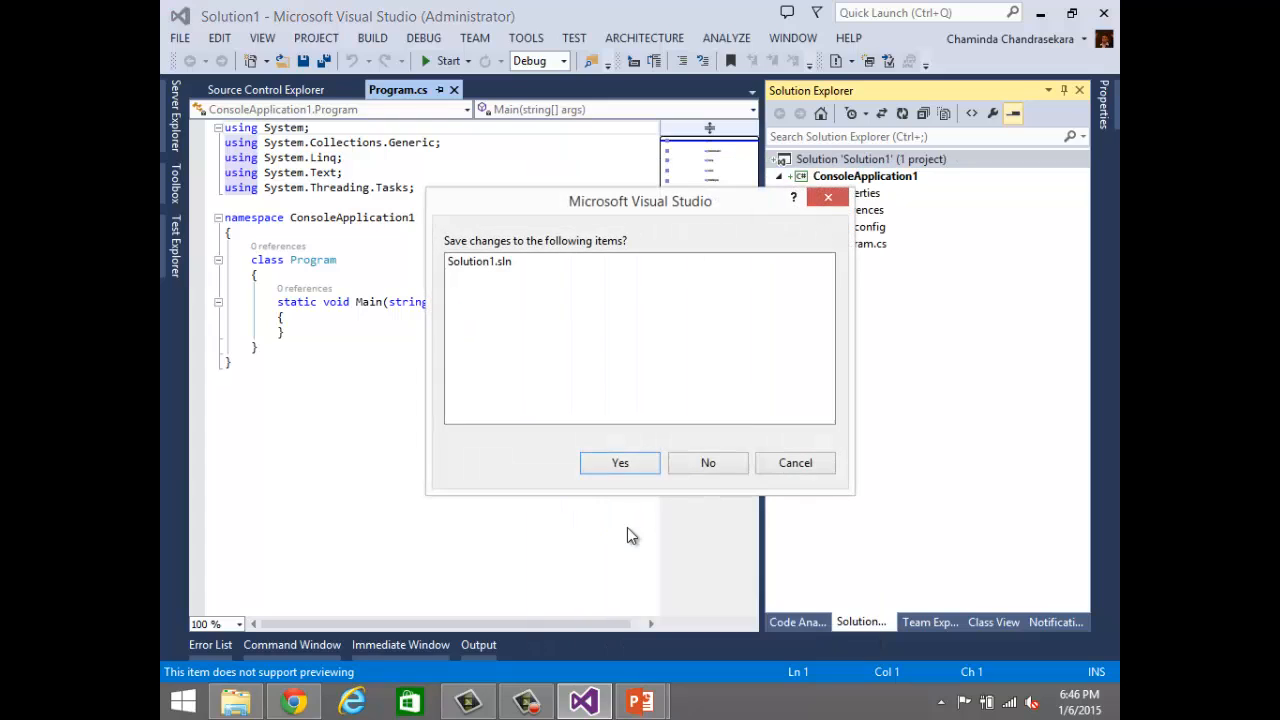
pyautogui.click(620, 465)
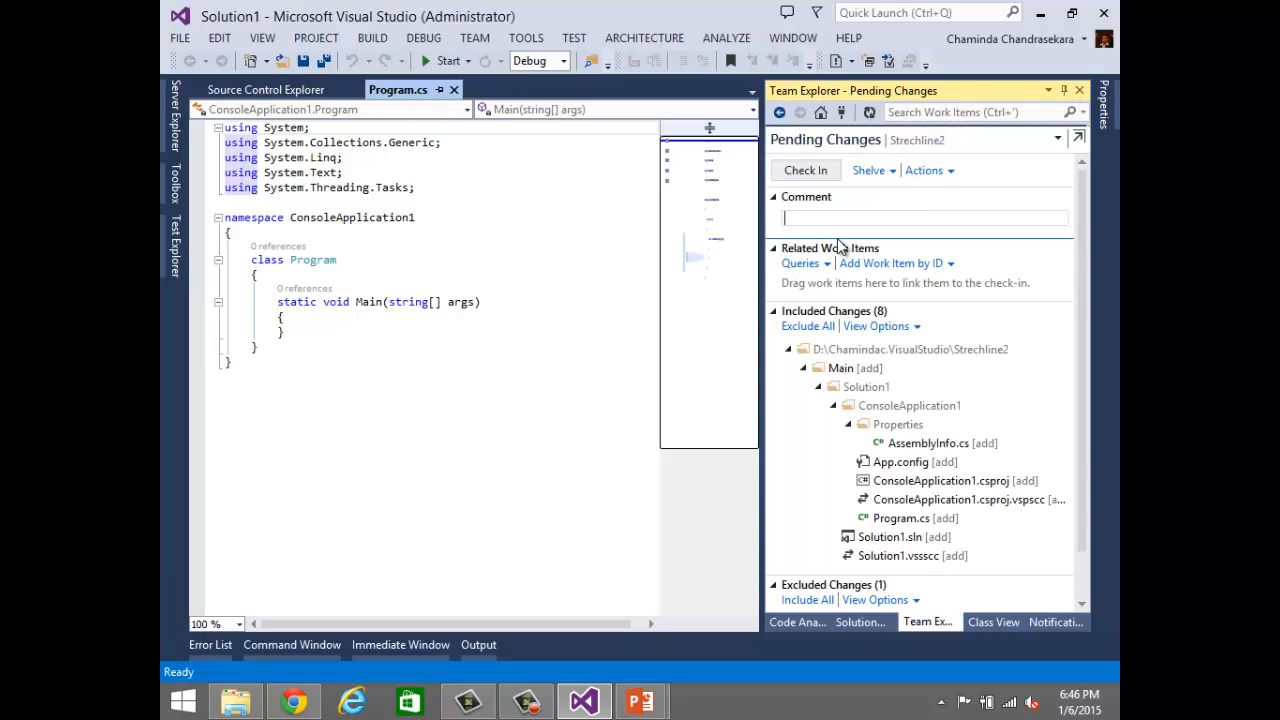
# Step: Check in the included pending changes with the comment "Intial Soution Created"
pyautogui.write('Intial Soloiution')
pyautogui.press('BackSpace')
pyautogui.press('BackSpace')
pyautogui.press('BackSpace')
pyautogui.press('BackSpace')
pyautogui.press('BackSpace')
pyautogui.press('BackSpace')
pyautogui.press('BackSpace')
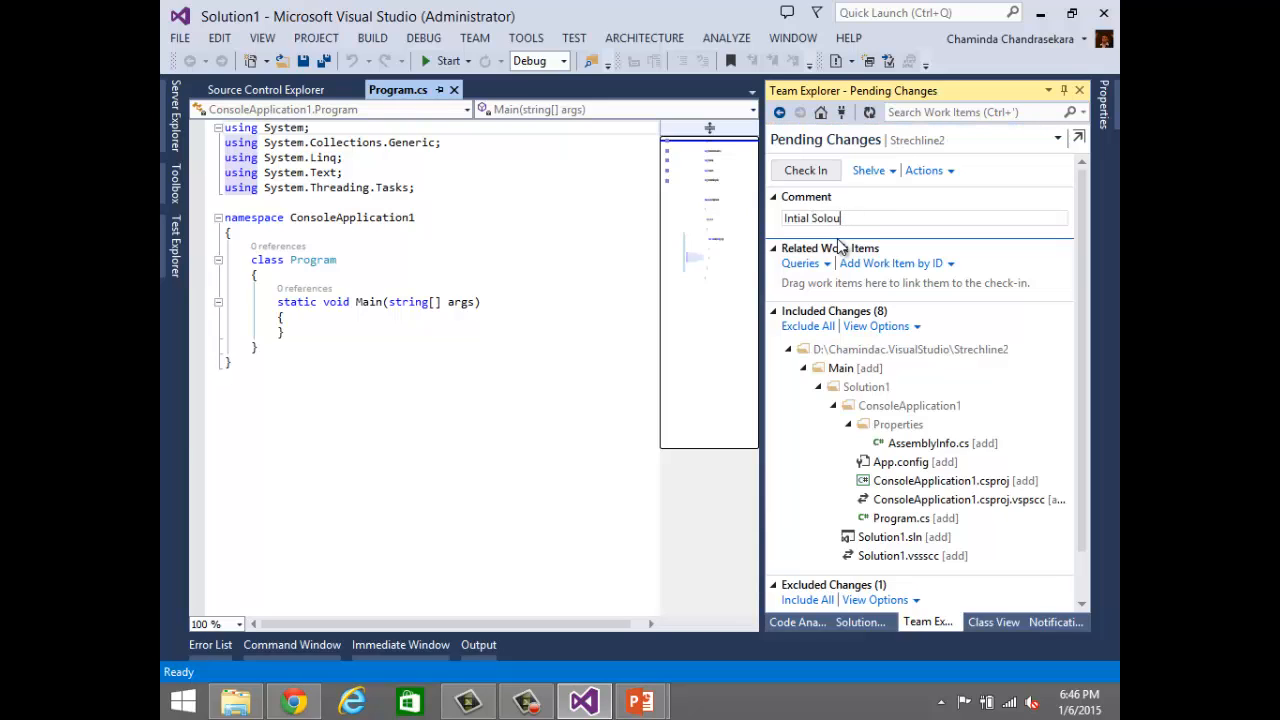
pyautogui.write('ution Created')
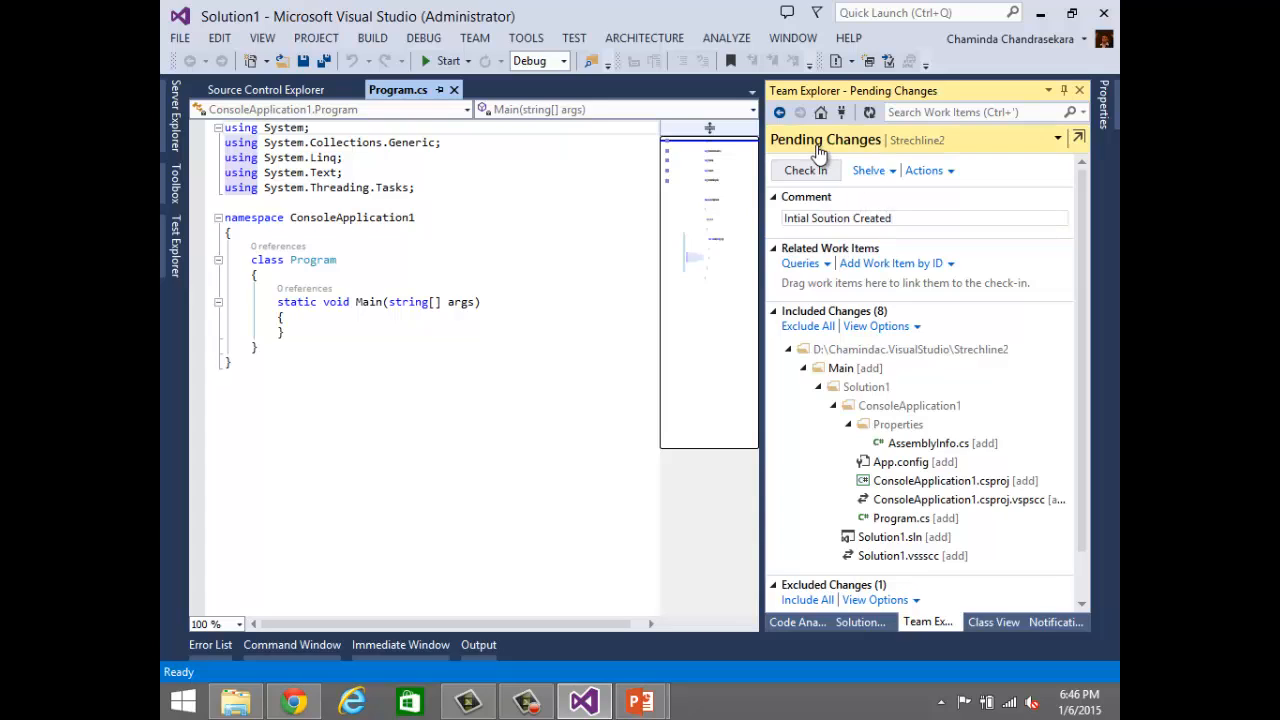
pyautogui.click(810, 170)
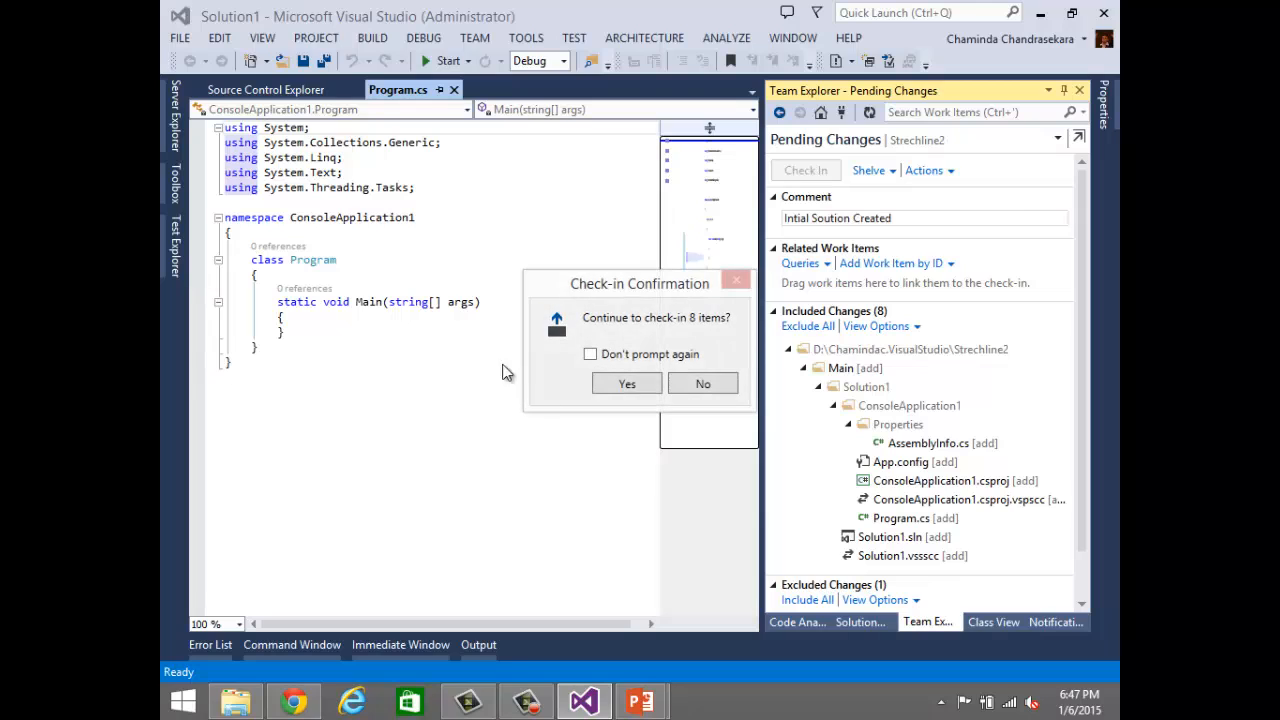
pyautogui.click(646, 383)
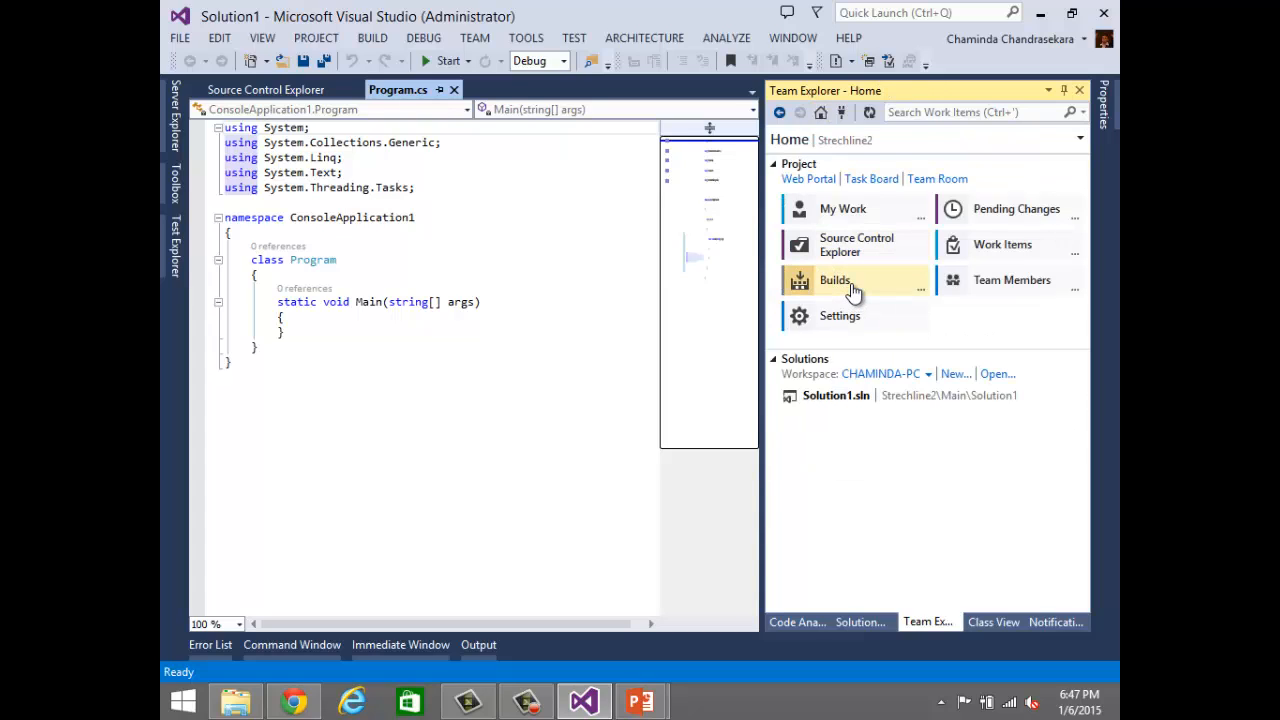
# Step: Create a build definition named Solution1.Rel for Strechline2 and view its trigger options
pyautogui.click(850, 285)
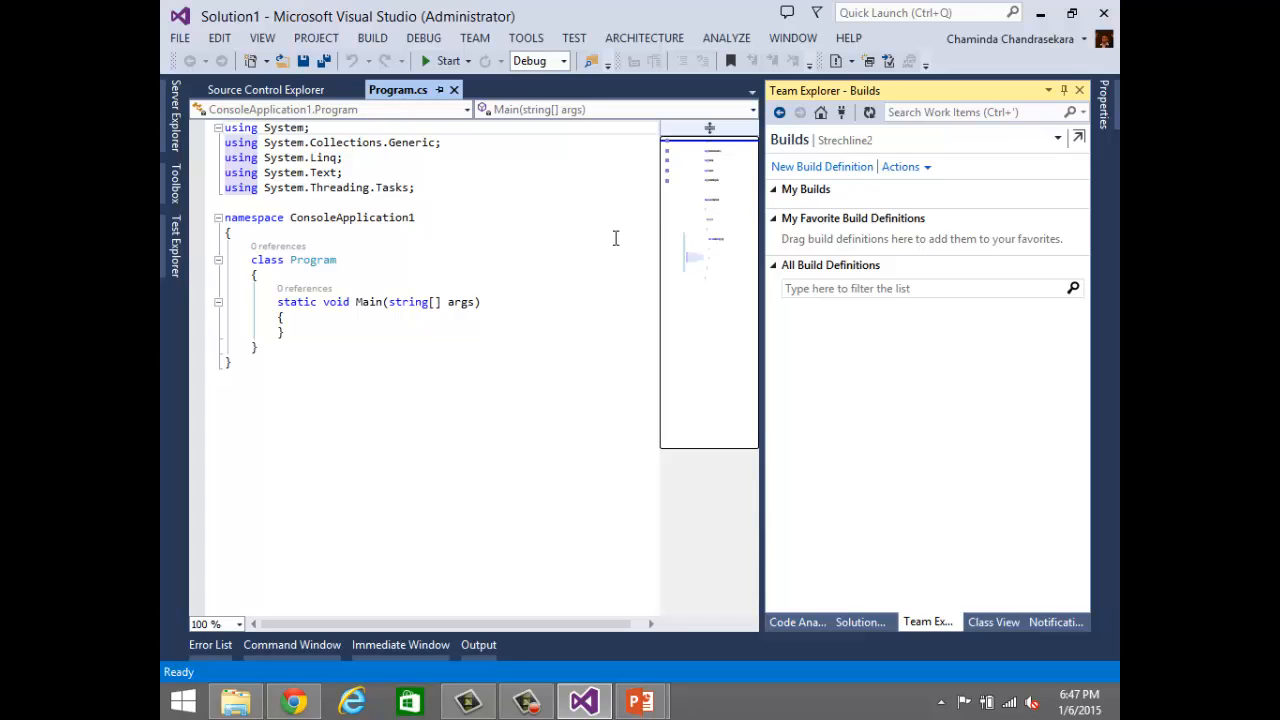
pyautogui.click(817, 166)
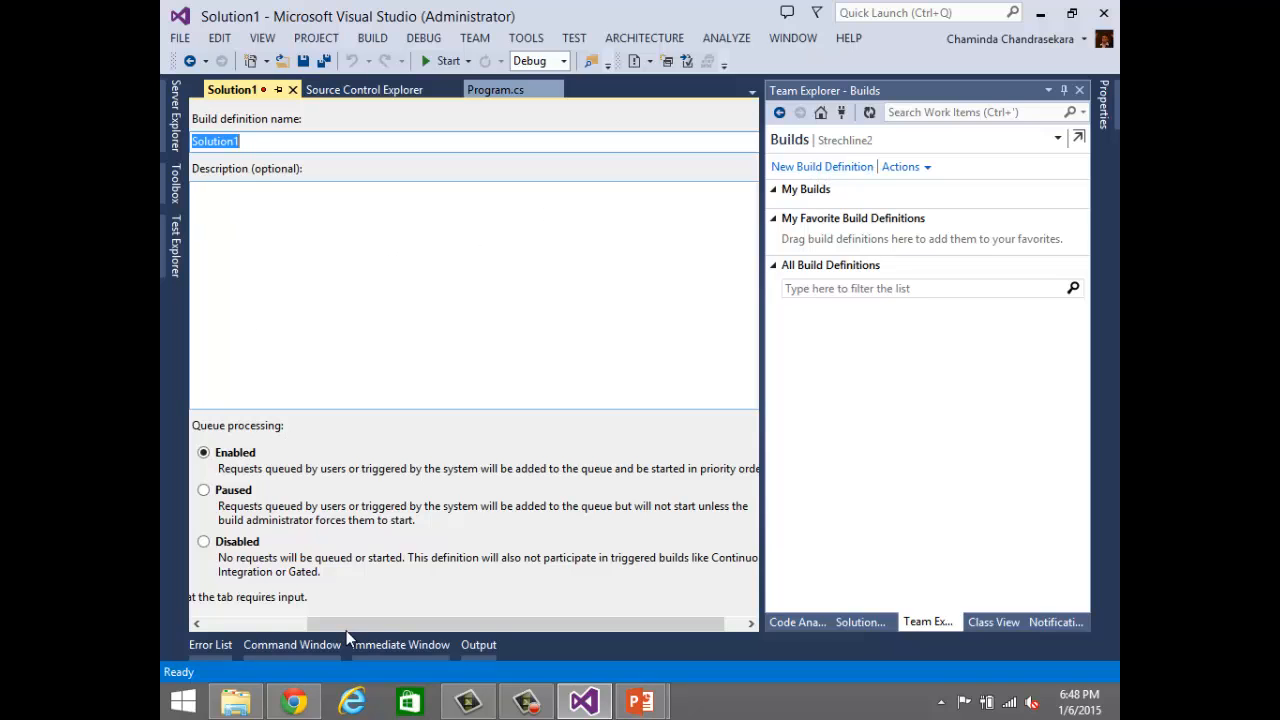
pyautogui.moveTo(368, 625); pyautogui.dragTo(227, 621)
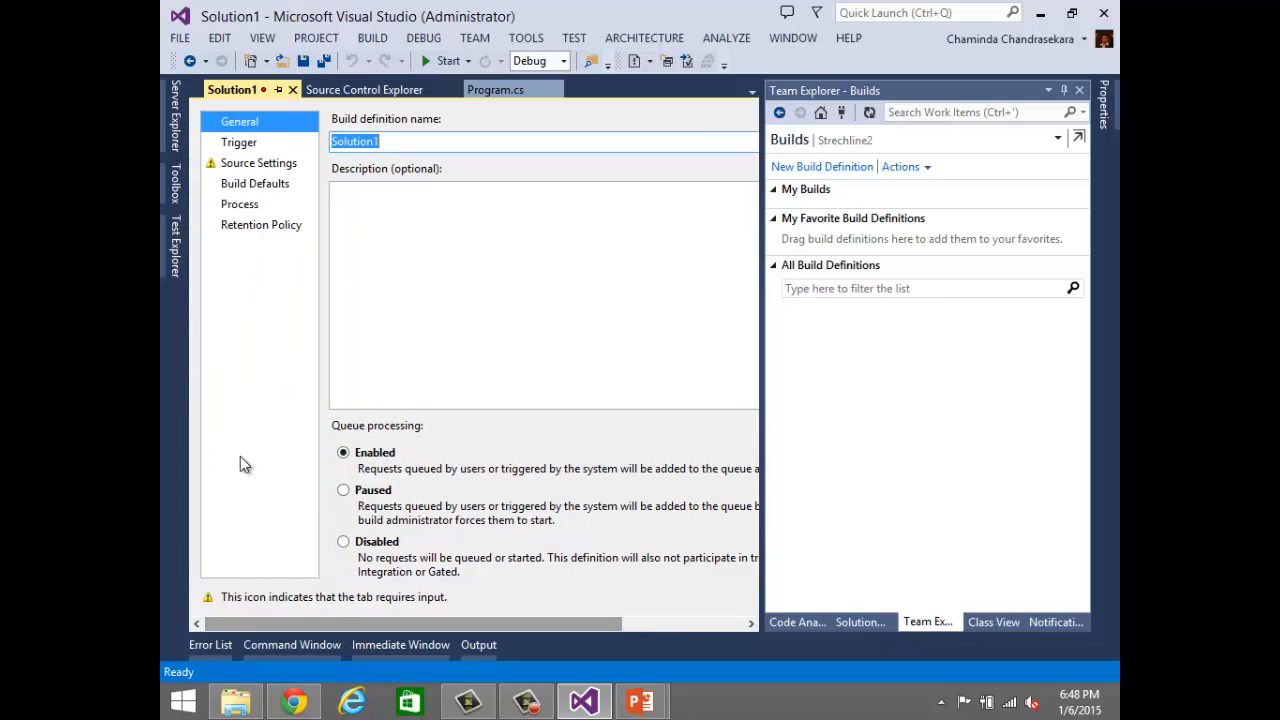
pyautogui.click(385, 141)
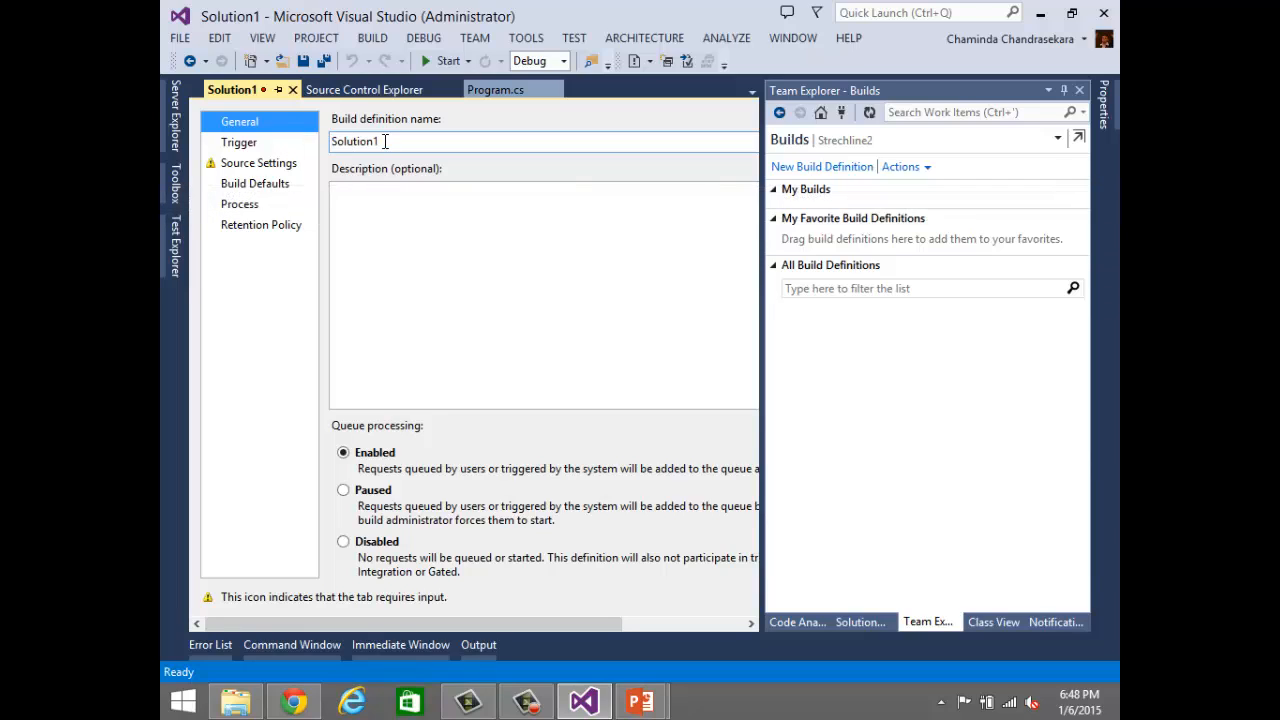
pyautogui.write('.CI')
pyautogui.press('BackSpace')
pyautogui.press('BackSpace')
pyautogui.write('Rel')
pyautogui.click(247, 144)
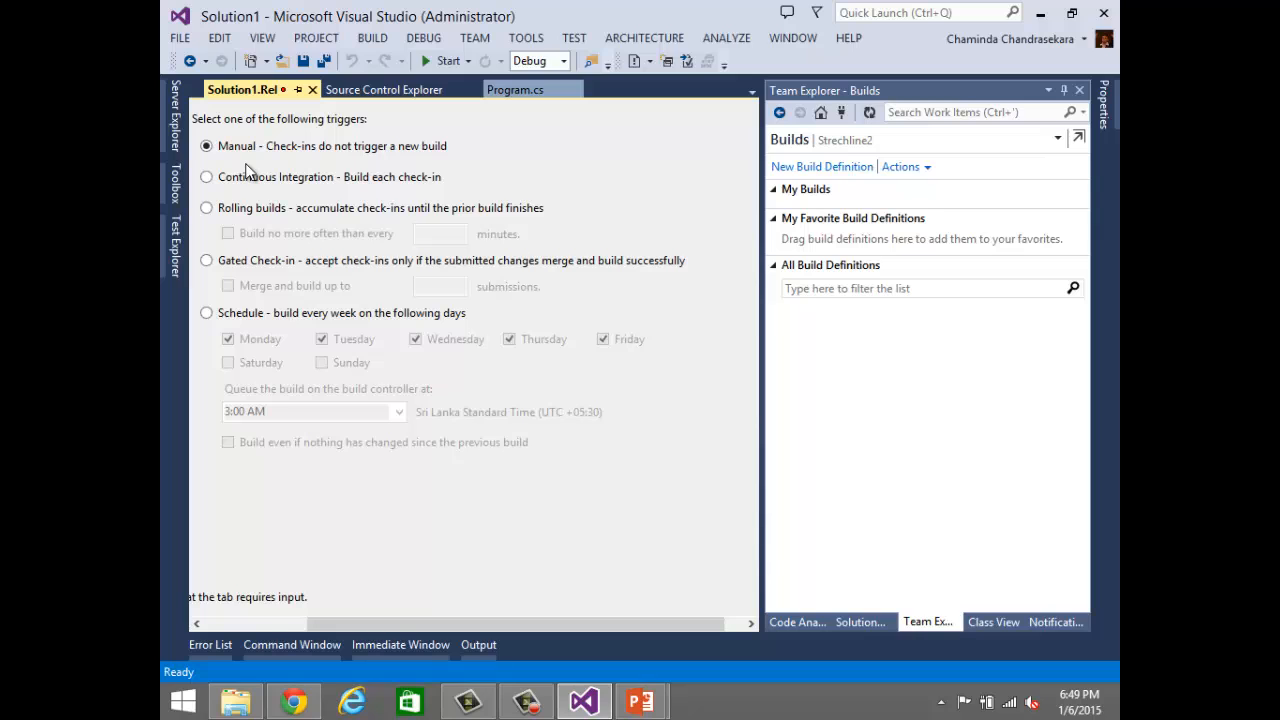
# Step: Set the source control folder in the build definition's source settings to $/Strechline2/Main
pyautogui.click(258, 623)
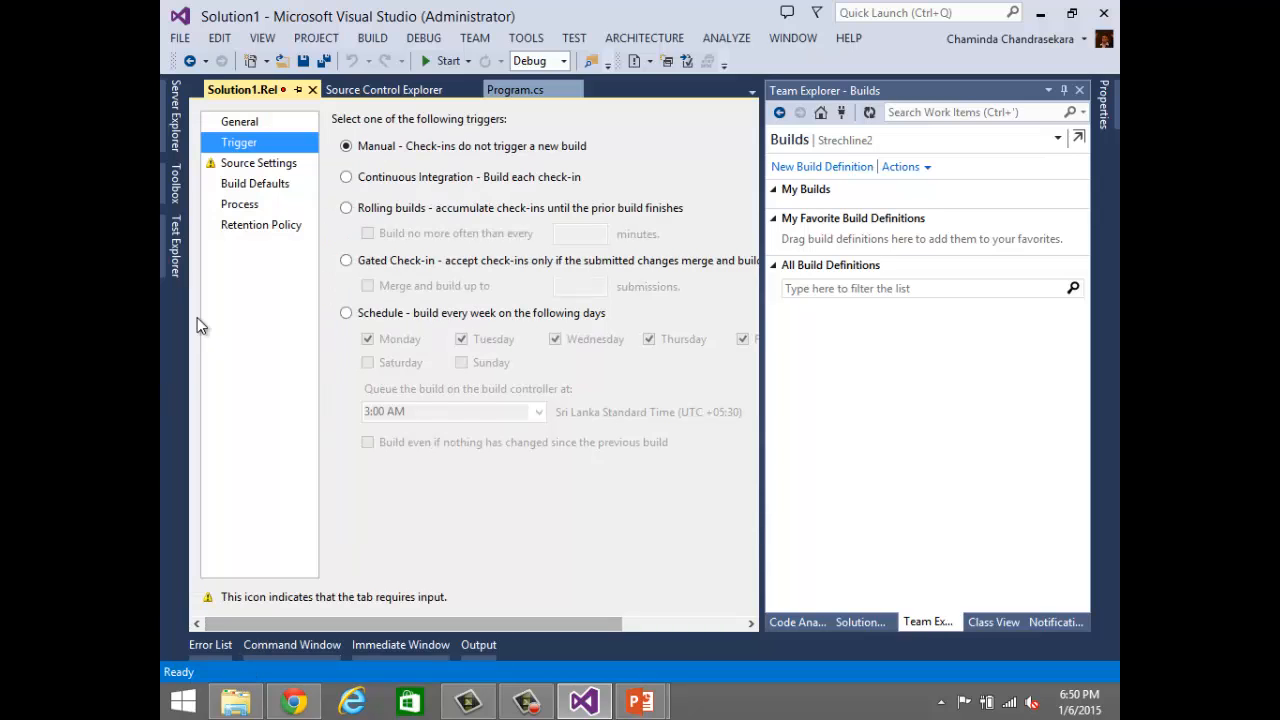
pyautogui.click(266, 164)
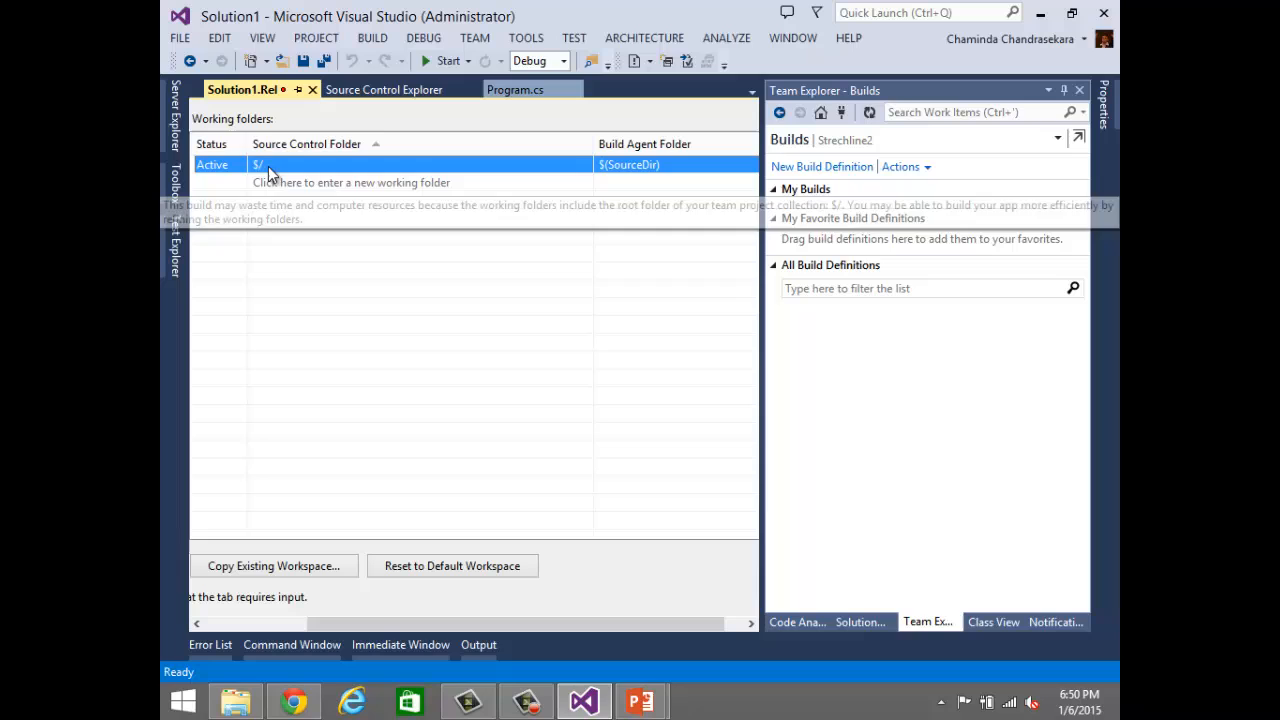
pyautogui.click(578, 166)
pyautogui.click(582, 166)
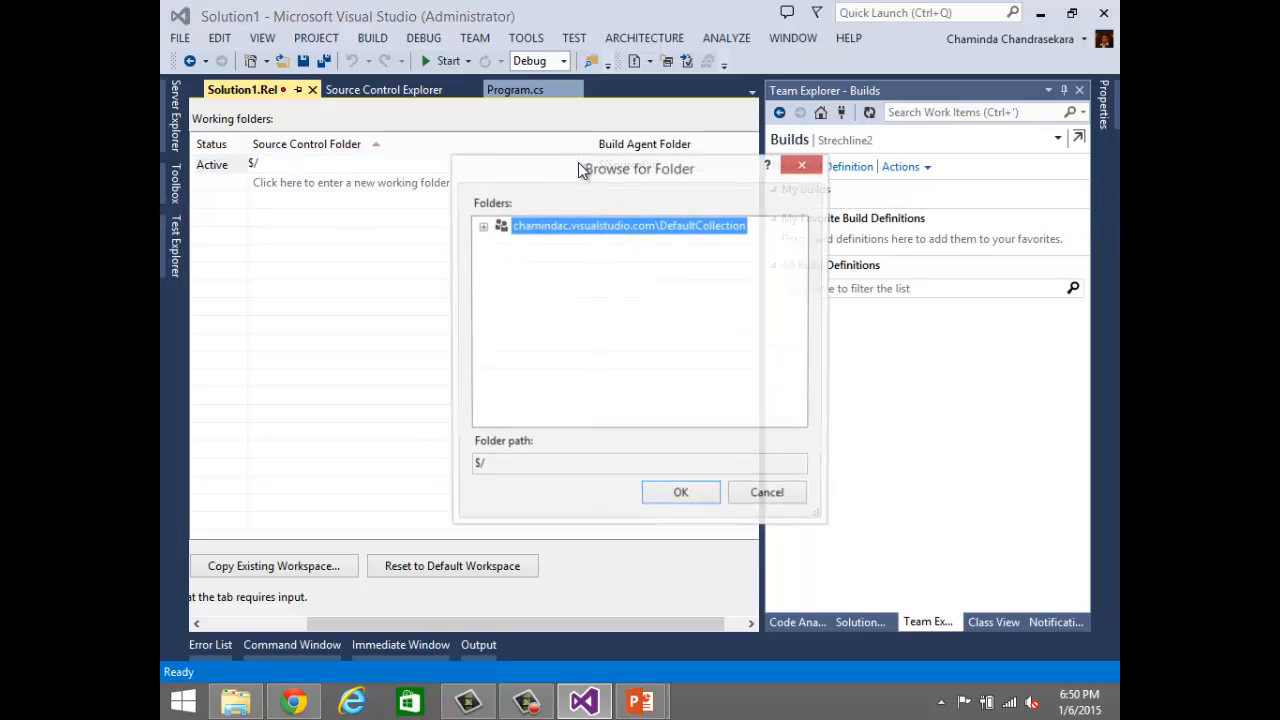
pyautogui.click(482, 228)
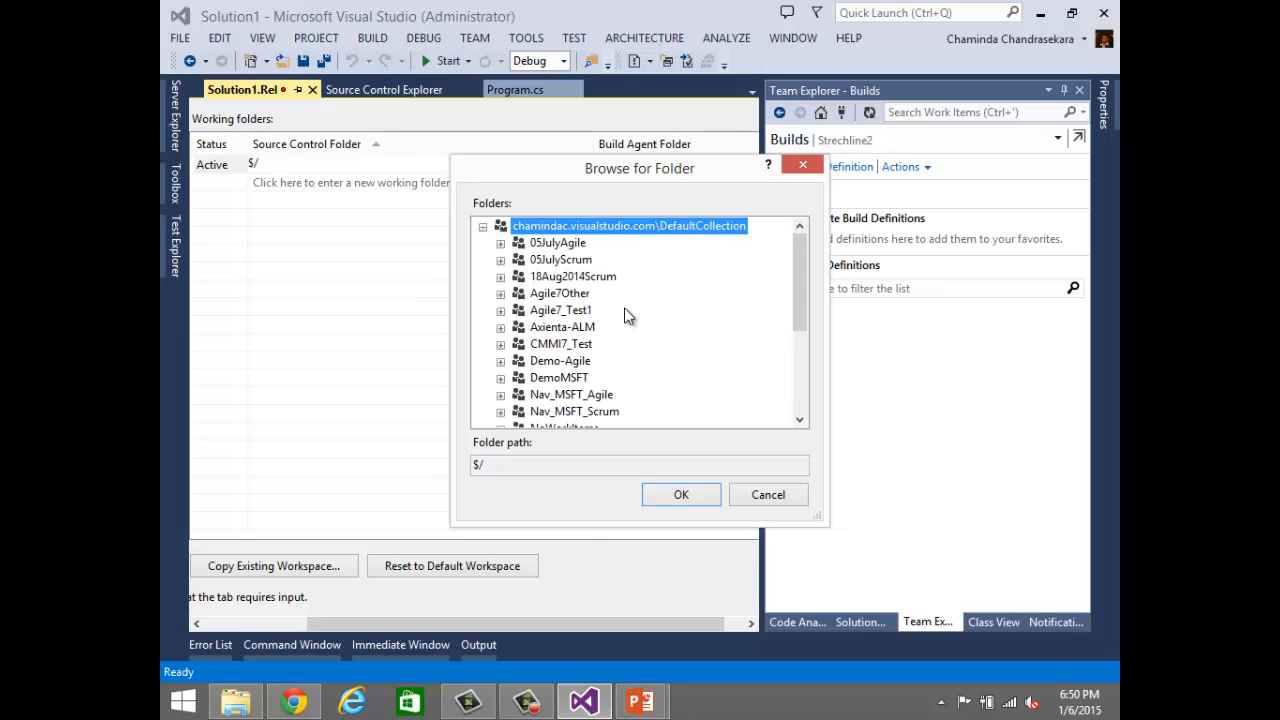
pyautogui.moveTo(801, 325); pyautogui.dragTo(791, 394)
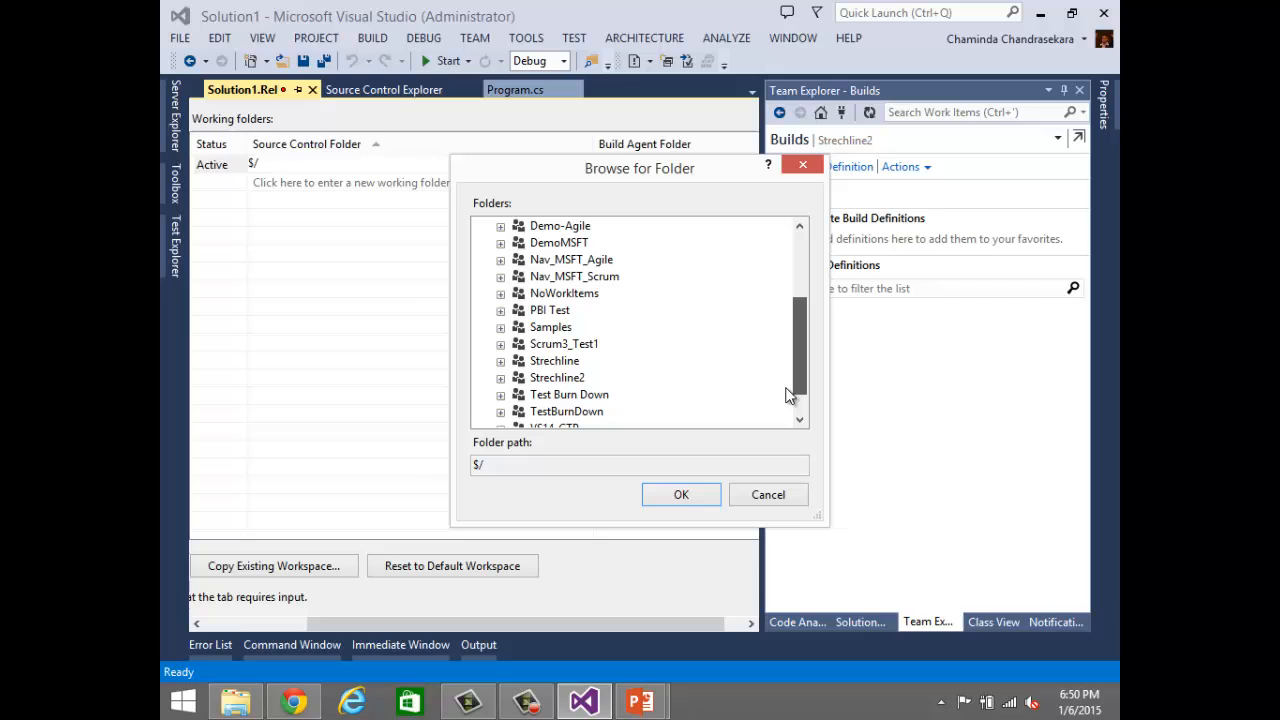
pyautogui.click(501, 378)
pyautogui.click(560, 413)
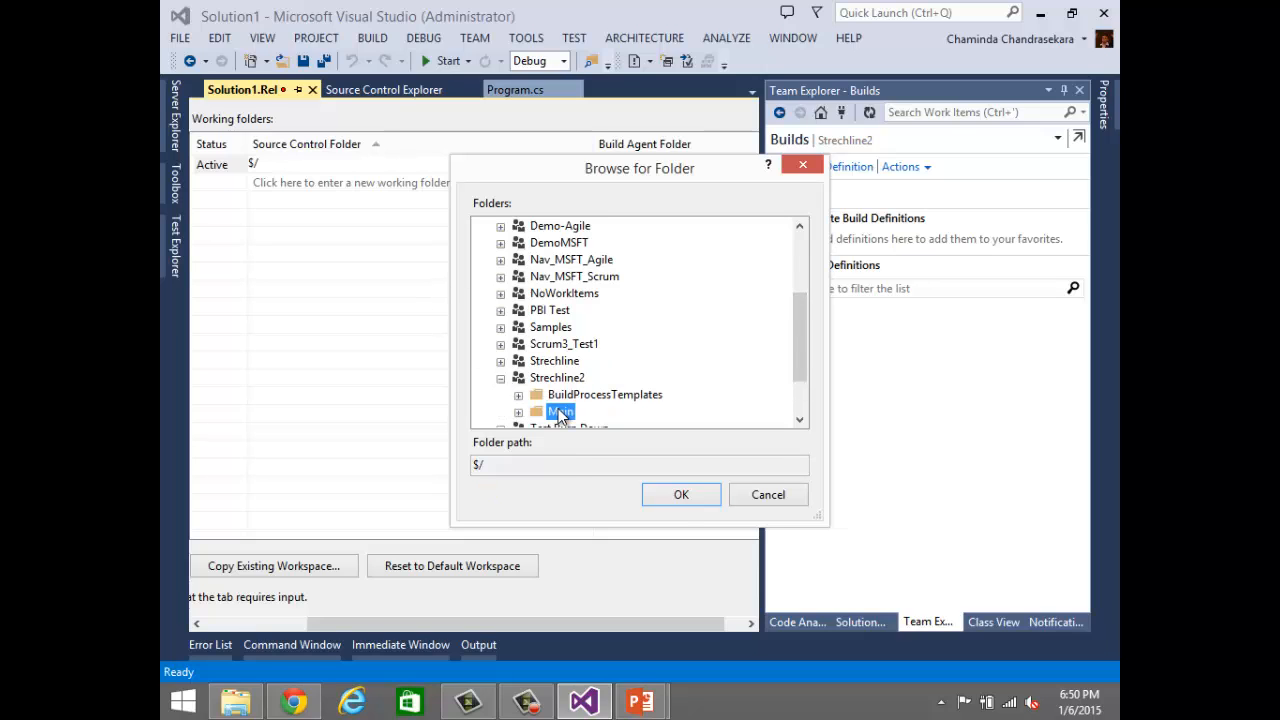
pyautogui.click(681, 494)
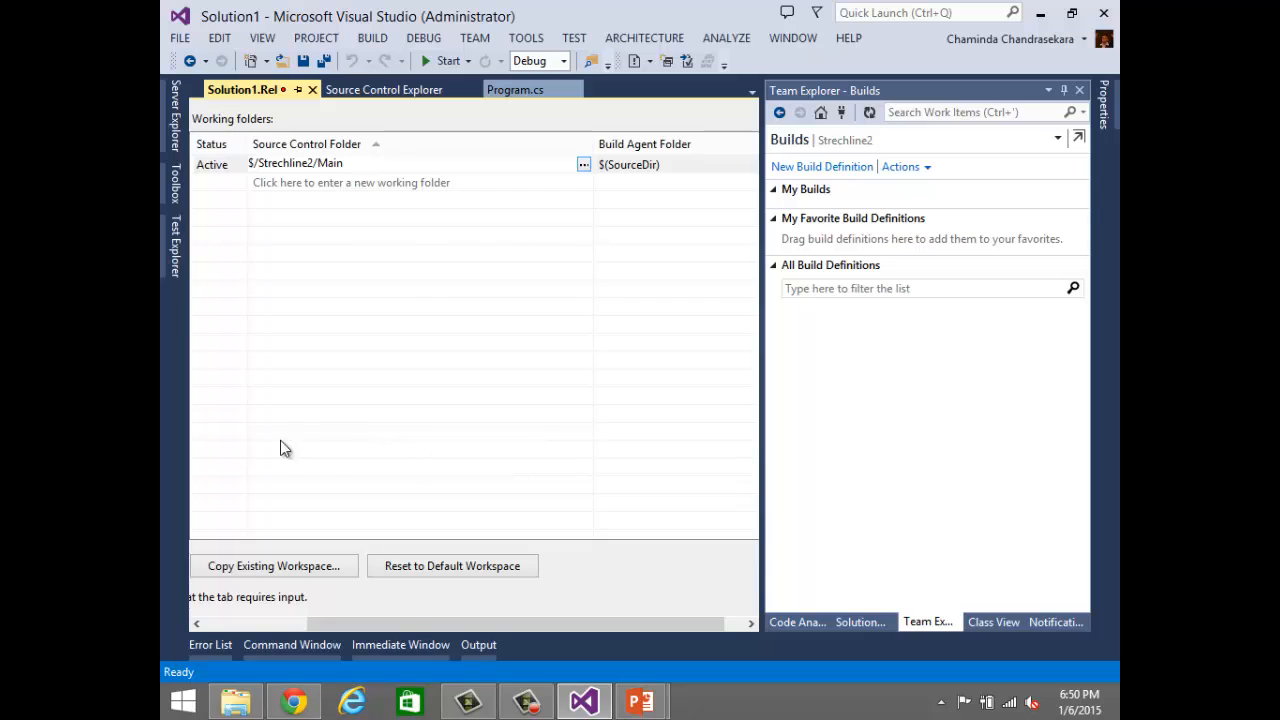
# Step: Review the build definition's build defaults and process parameters, and close it without saving
pyautogui.click(248, 623)
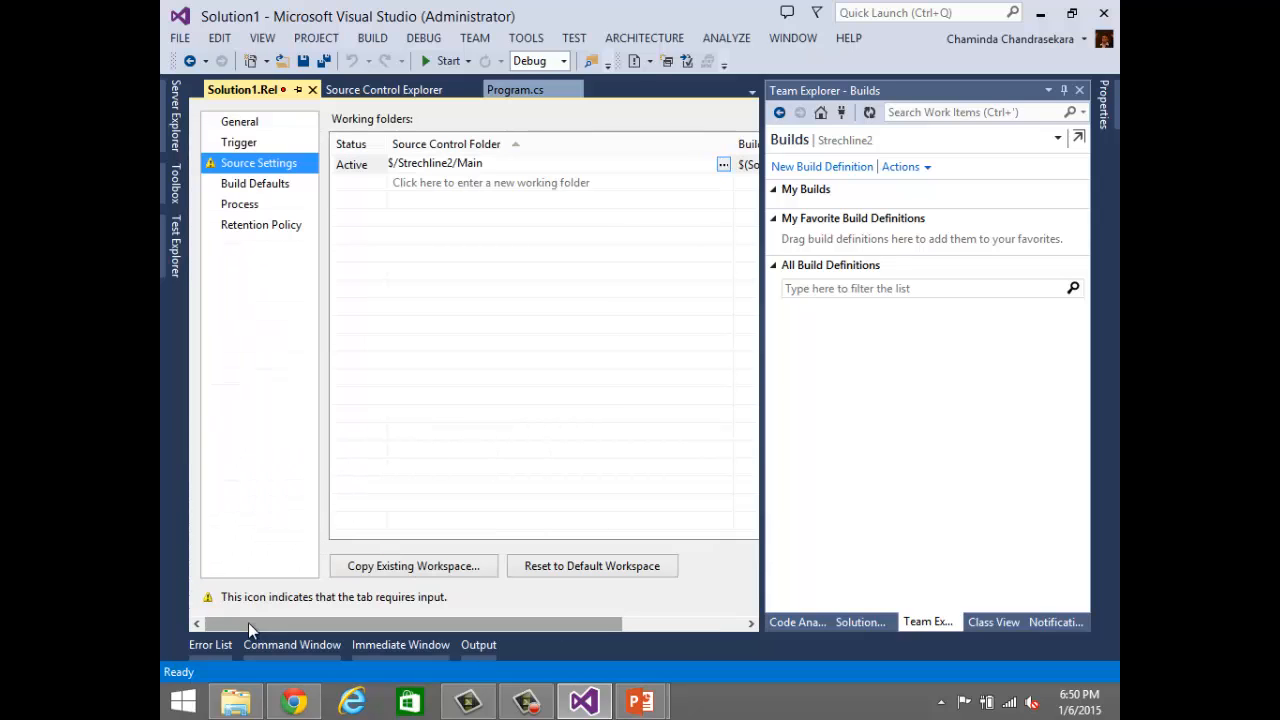
pyautogui.click(250, 186)
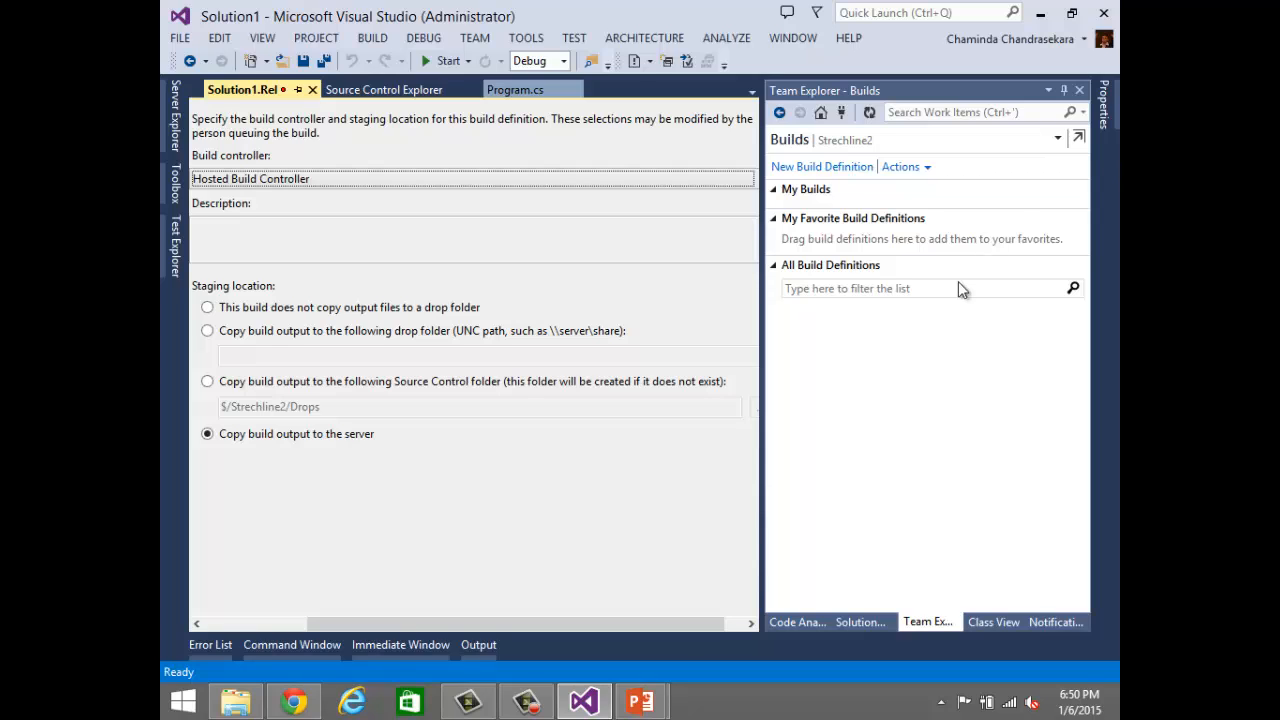
pyautogui.click(218, 627)
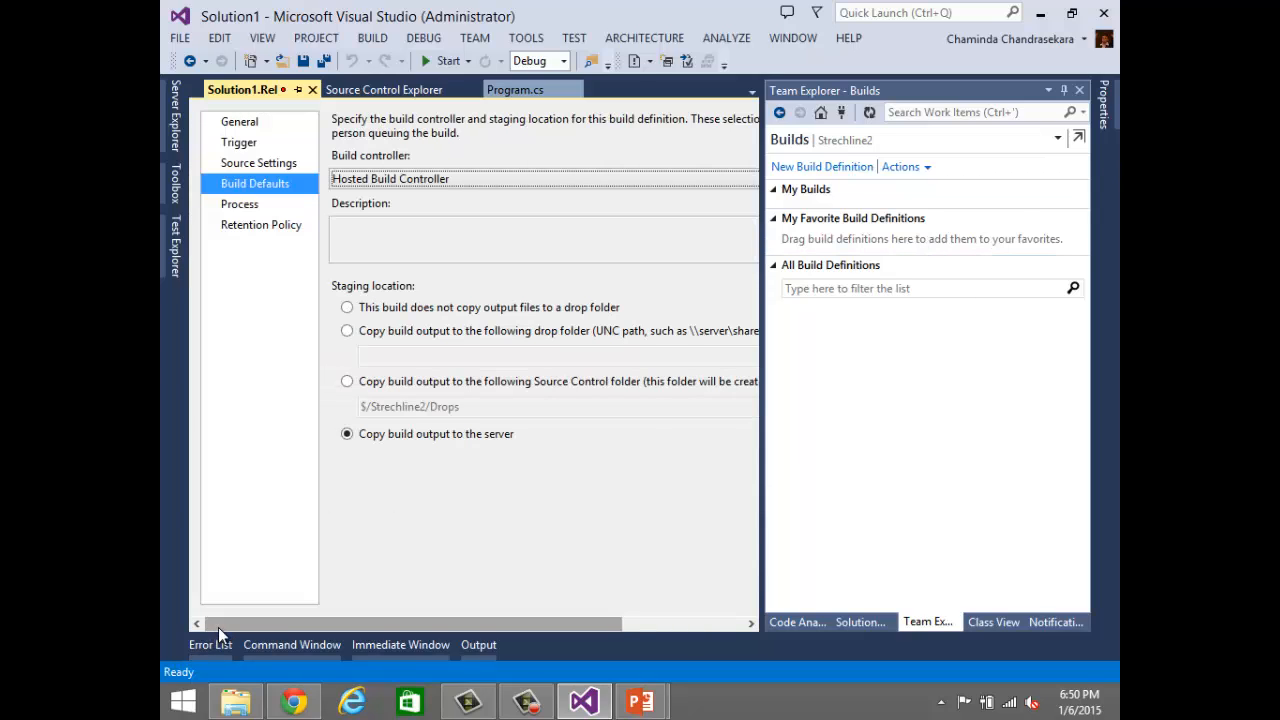
pyautogui.click(237, 204)
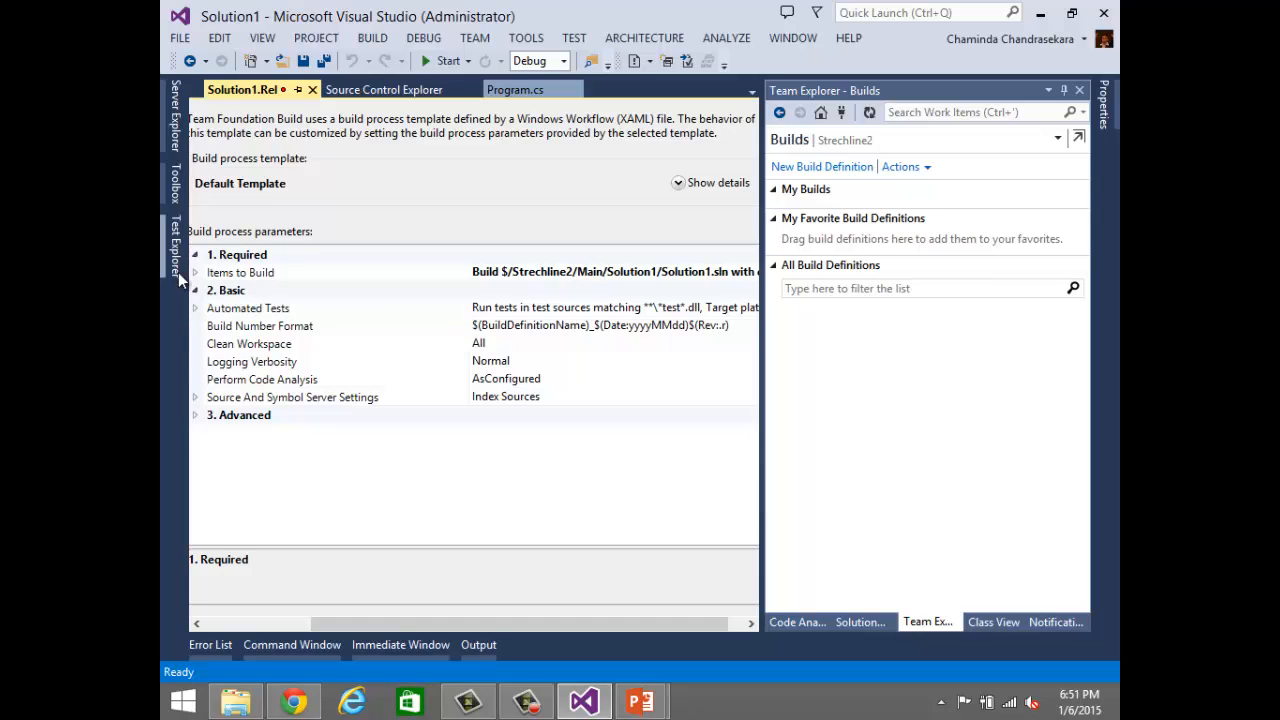
pyautogui.click(312, 89)
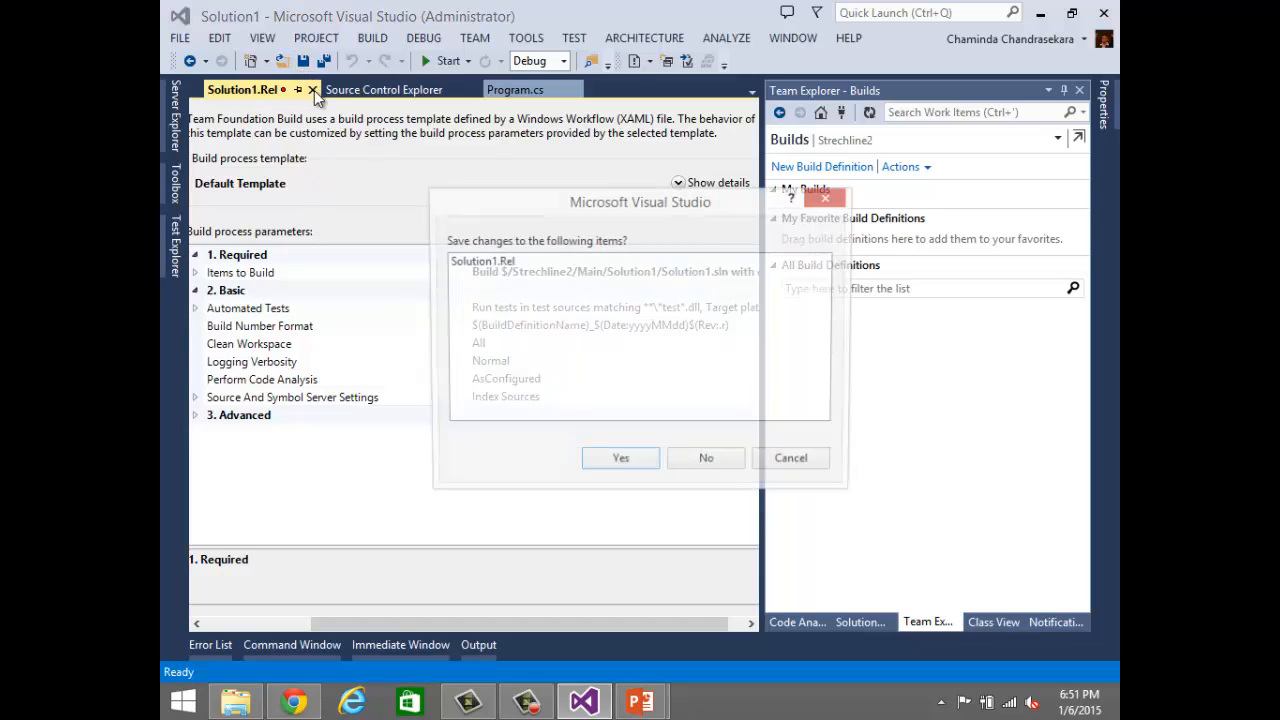
pyautogui.click(711, 465)
# Step: Connect to the Strechline team project and bring Source Control Explorer back into view
pyautogui.click(845, 113)
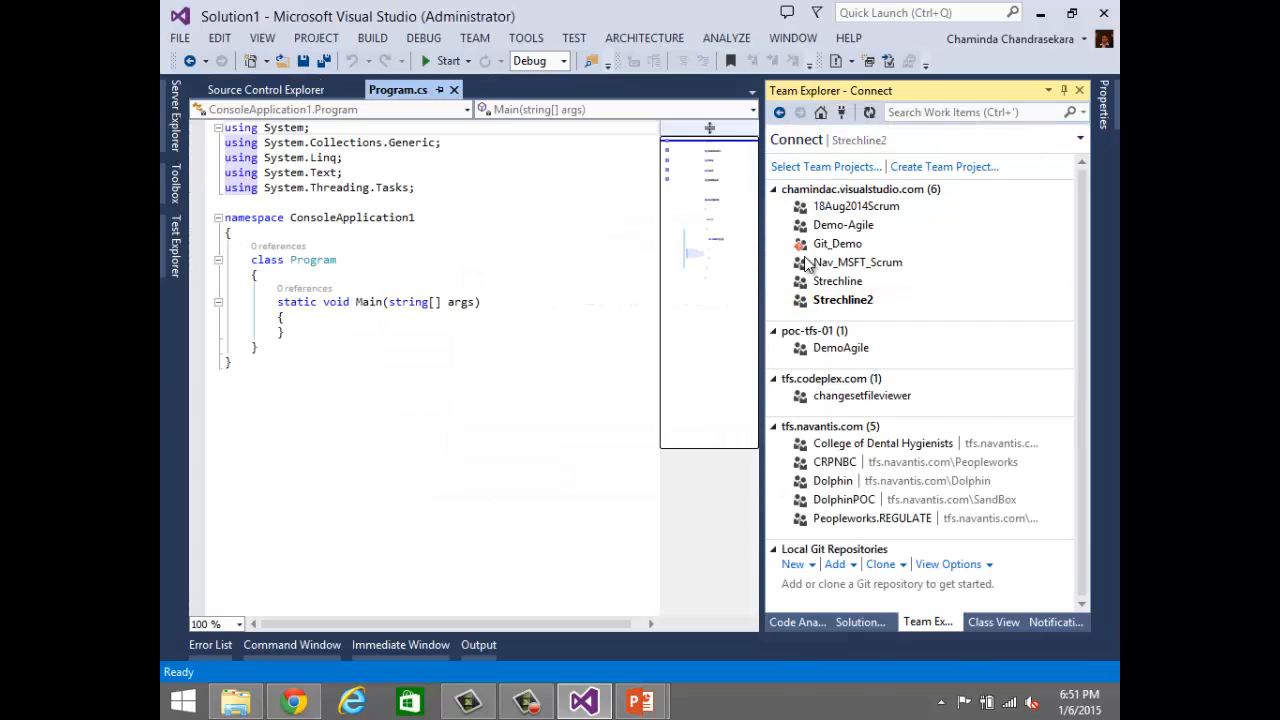
pyautogui.click(840, 283)
pyautogui.doubleClick(845, 285)
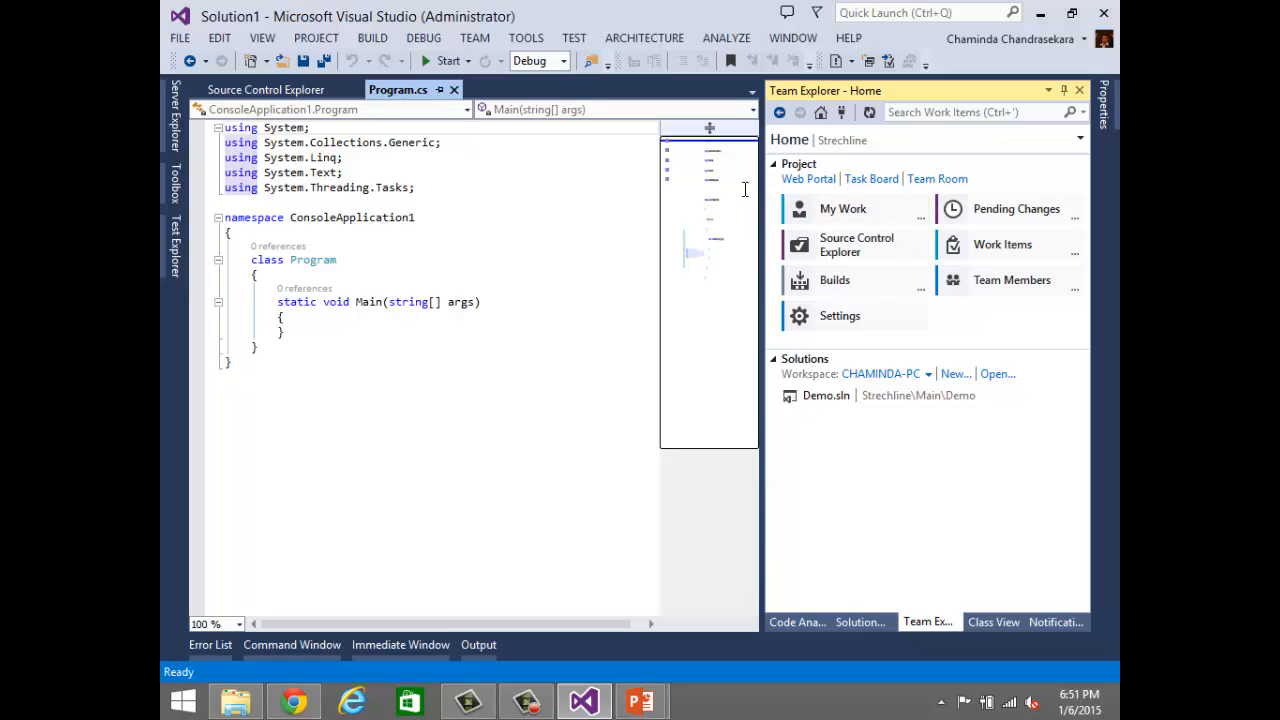
pyautogui.click(264, 89)
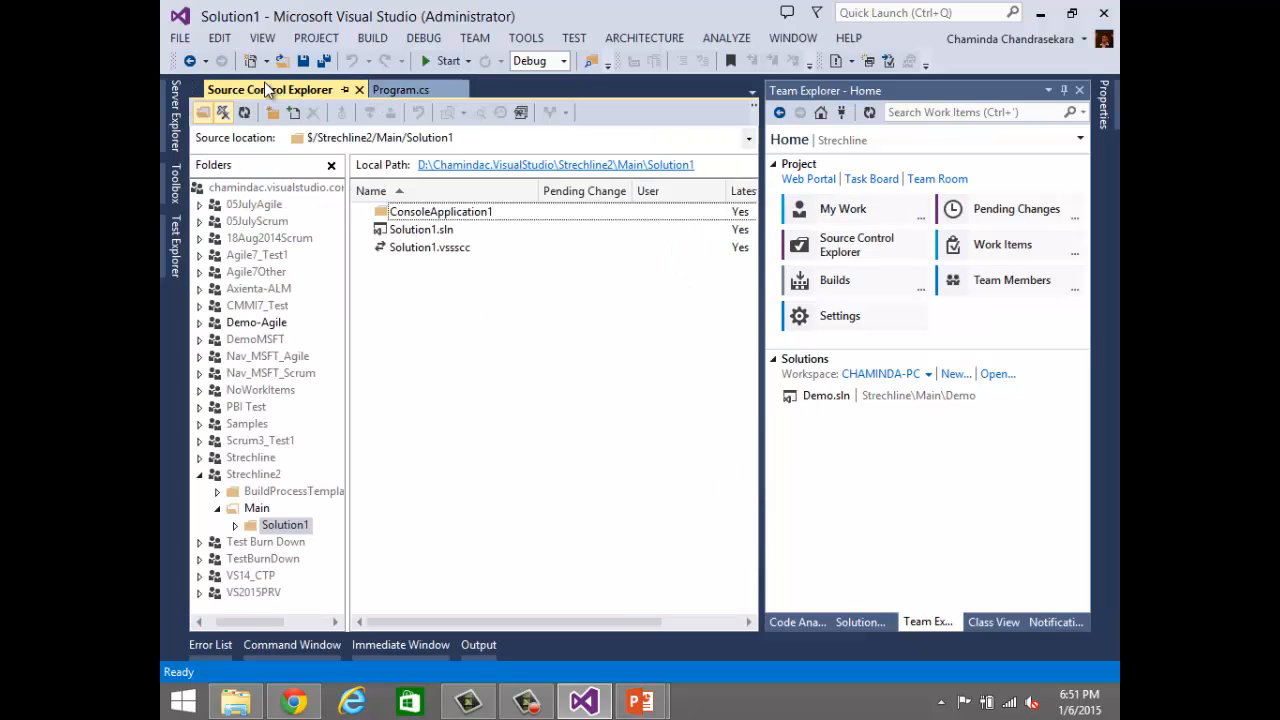
# Step: View the source control history of the Main folder in the Strechline project
pyautogui.click(199, 457)
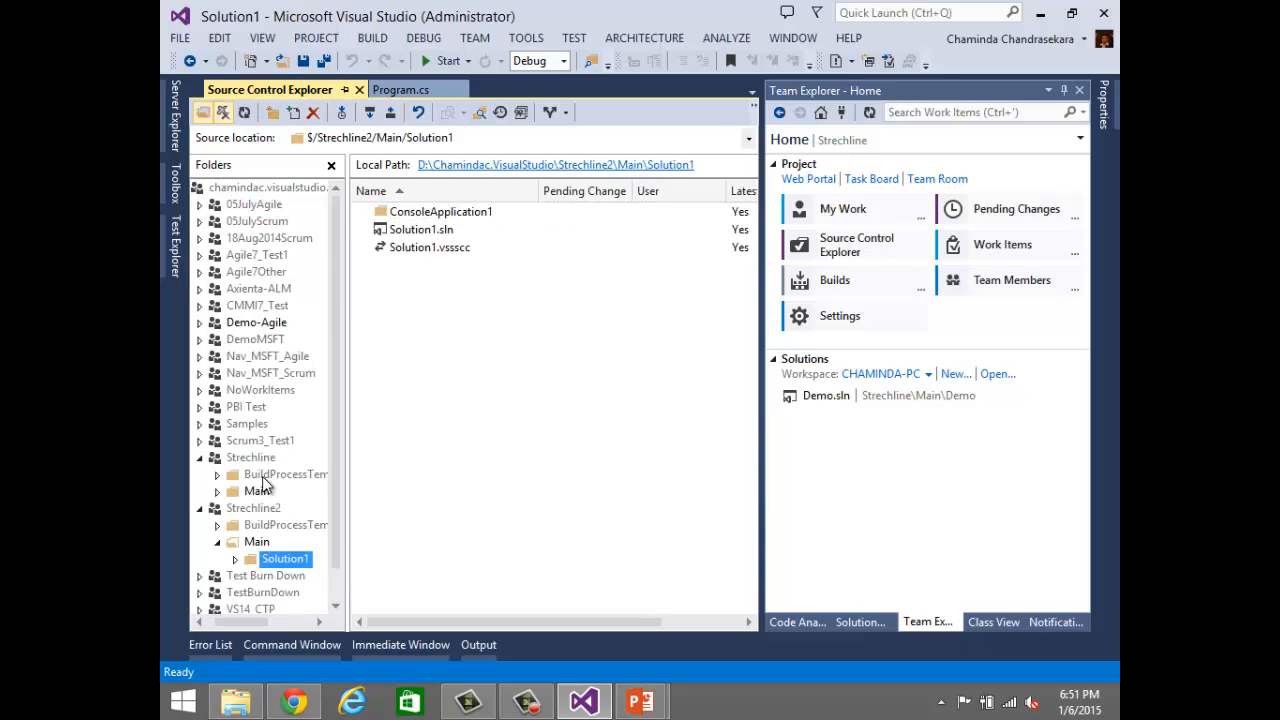
pyautogui.click(257, 491)
pyautogui.rightClick(258, 494)
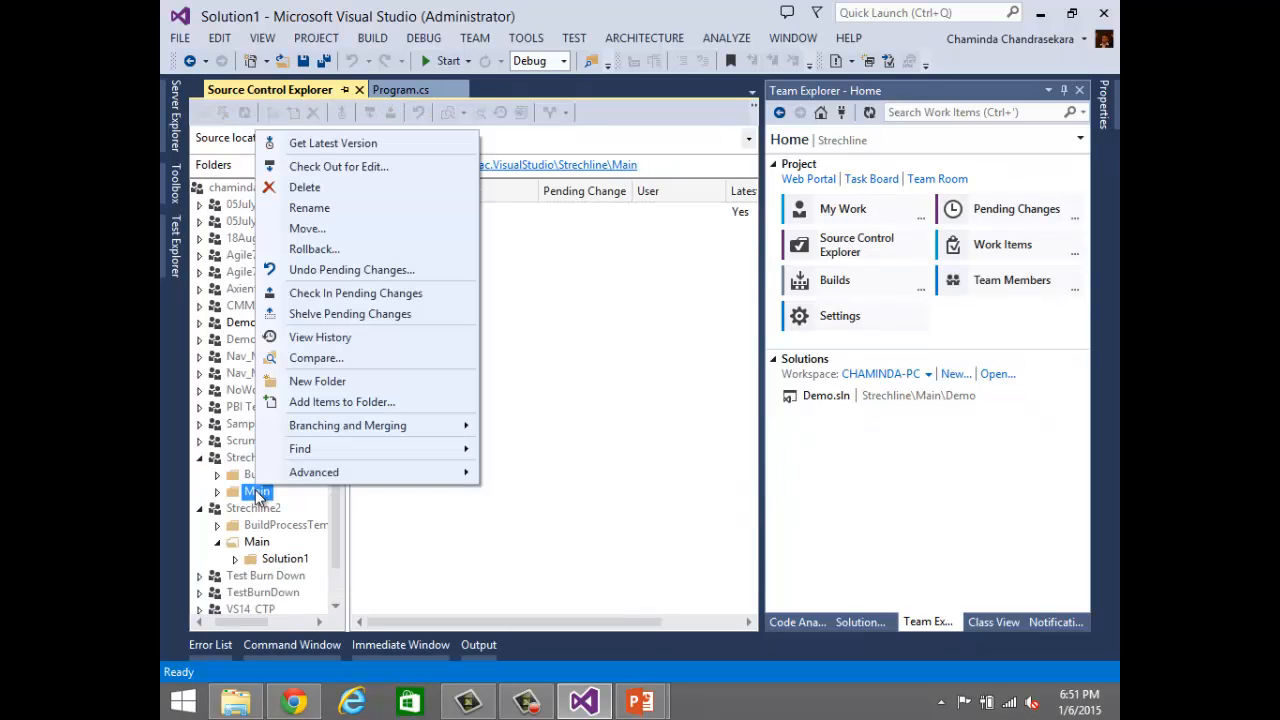
pyautogui.click(354, 337)
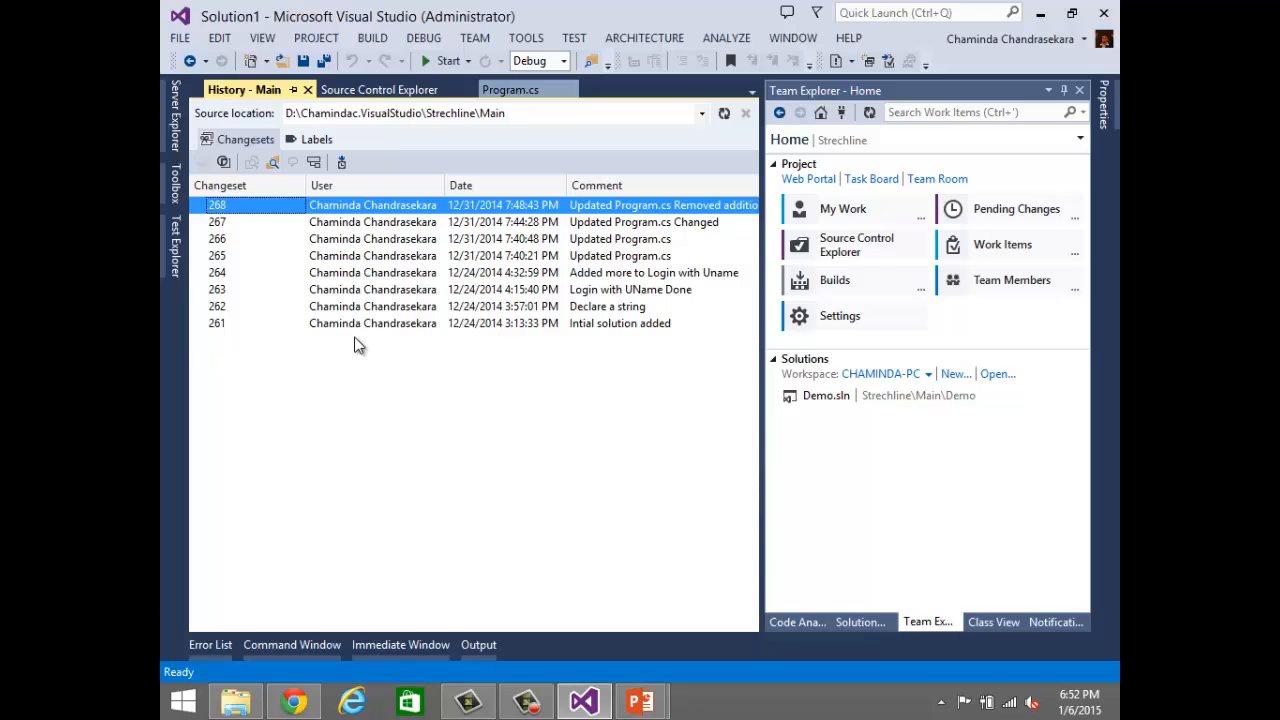
# Step: Review the changeset details of changesets 264 and 263 in the Main folder's history
pyautogui.click(447, 278)
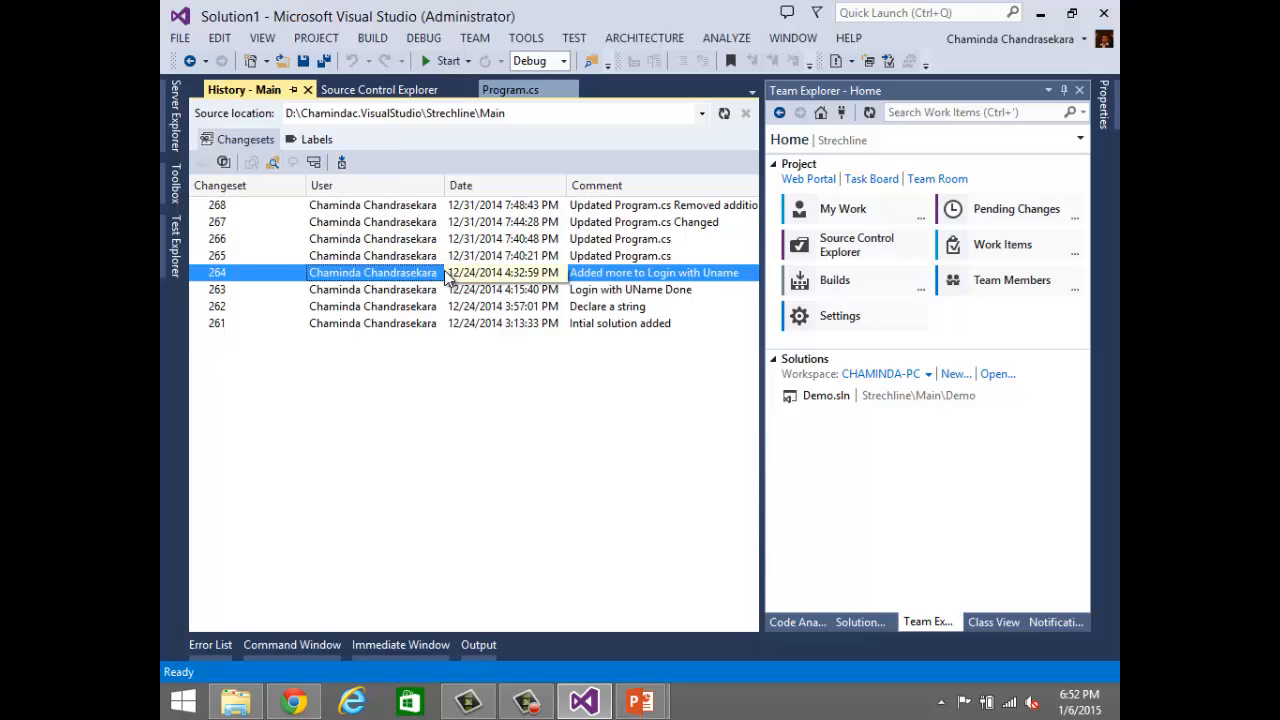
pyautogui.rightClick(411, 275)
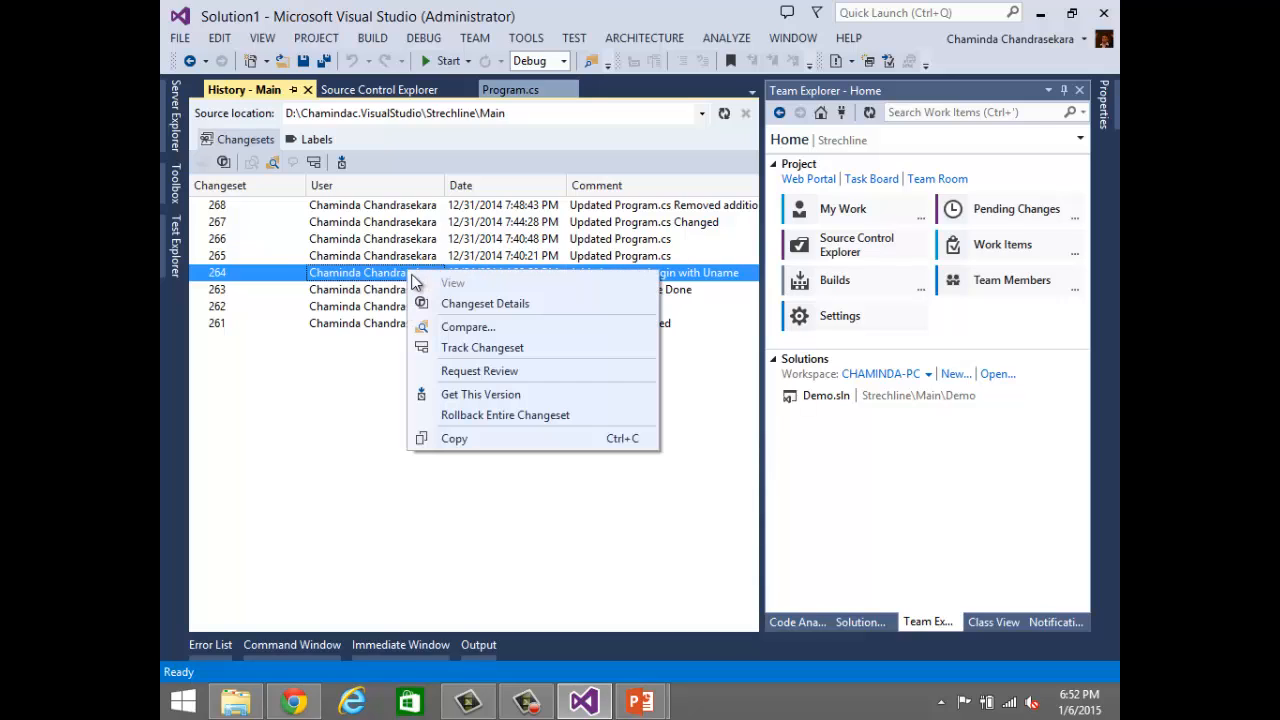
pyautogui.click(444, 305)
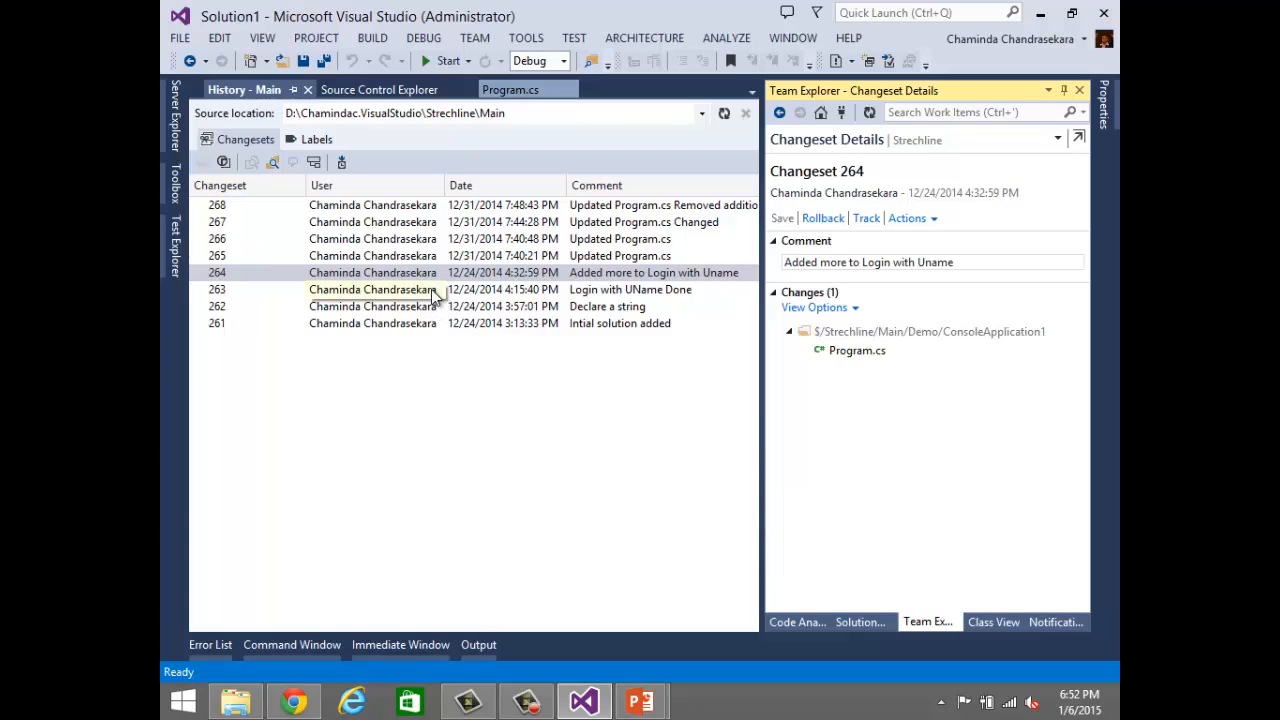
pyautogui.click(431, 289)
pyautogui.rightClick(431, 289)
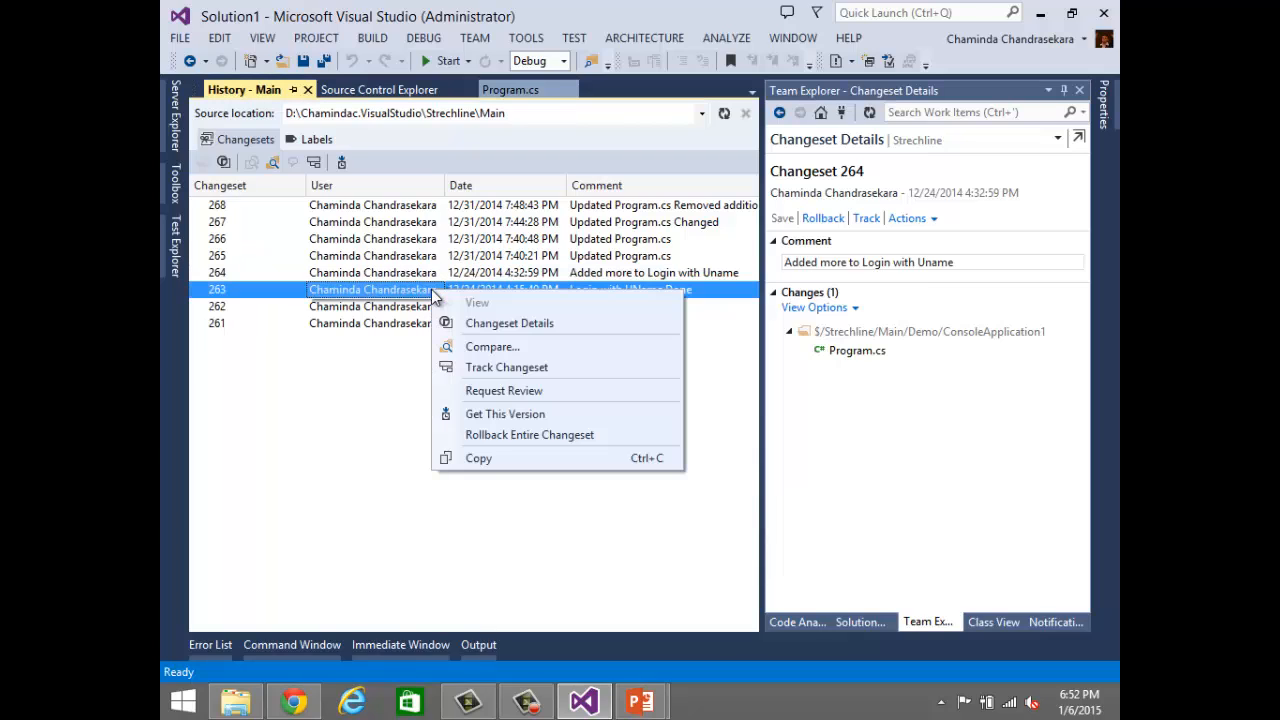
pyautogui.click(472, 325)
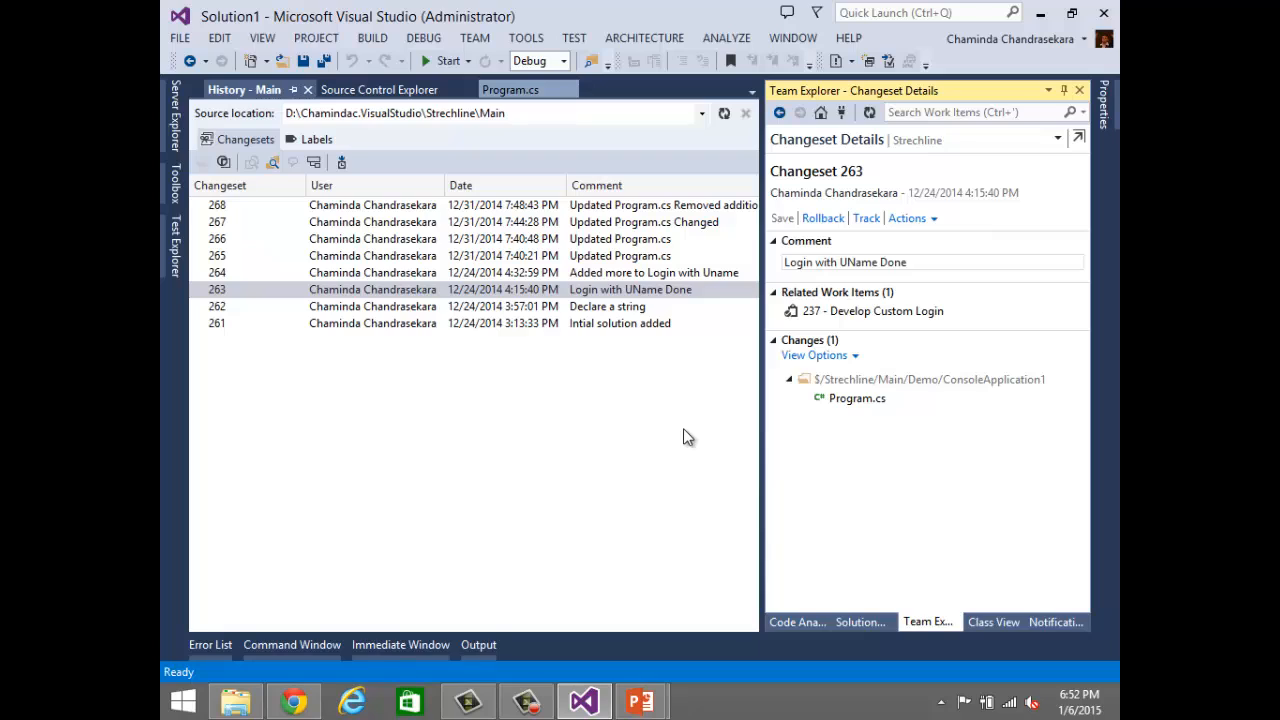
# Step: List the completed builds of the Demo.Rel build definition, with the date filter set to Any Time
pyautogui.click(820, 113)
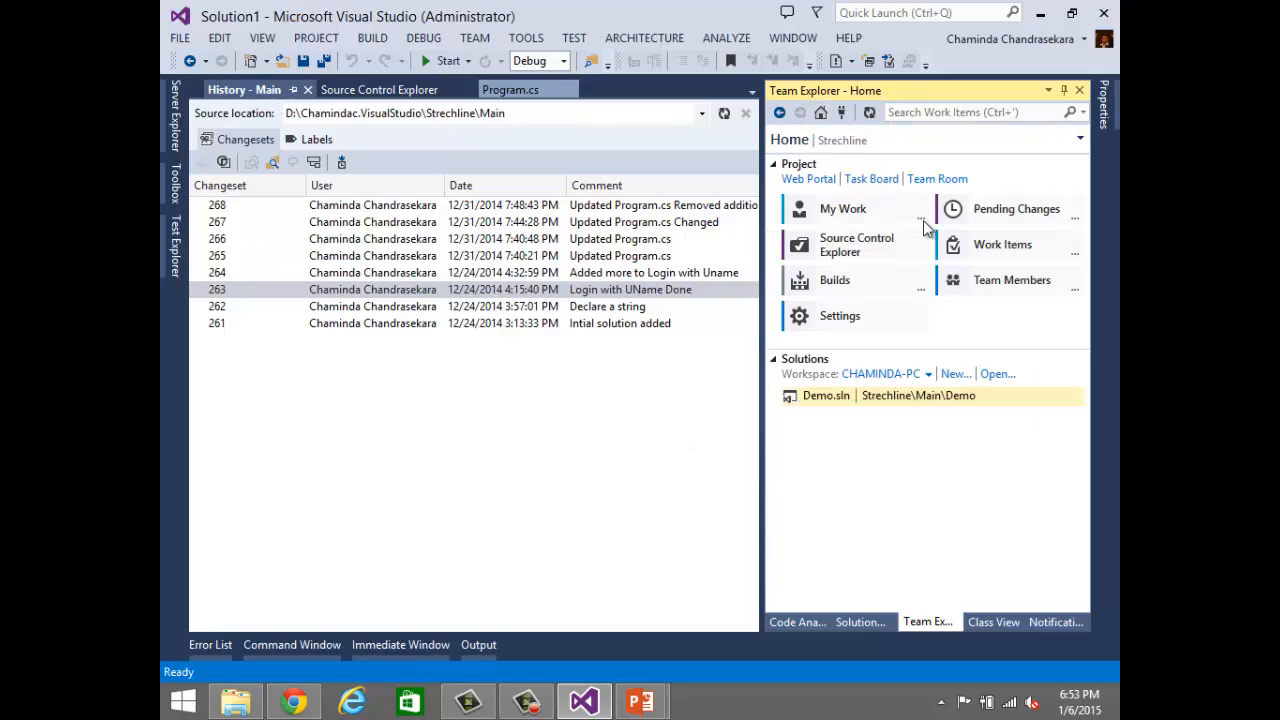
pyautogui.click(820, 281)
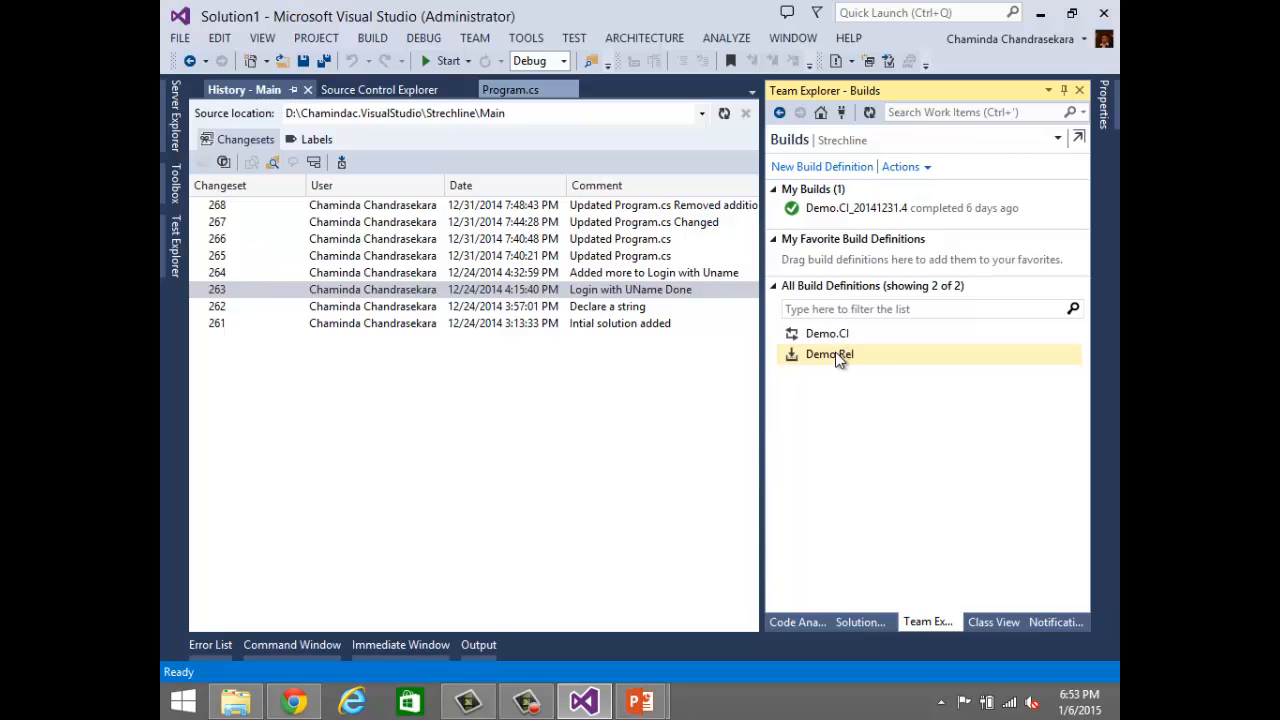
pyautogui.rightClick(837, 356)
pyautogui.click(865, 368)
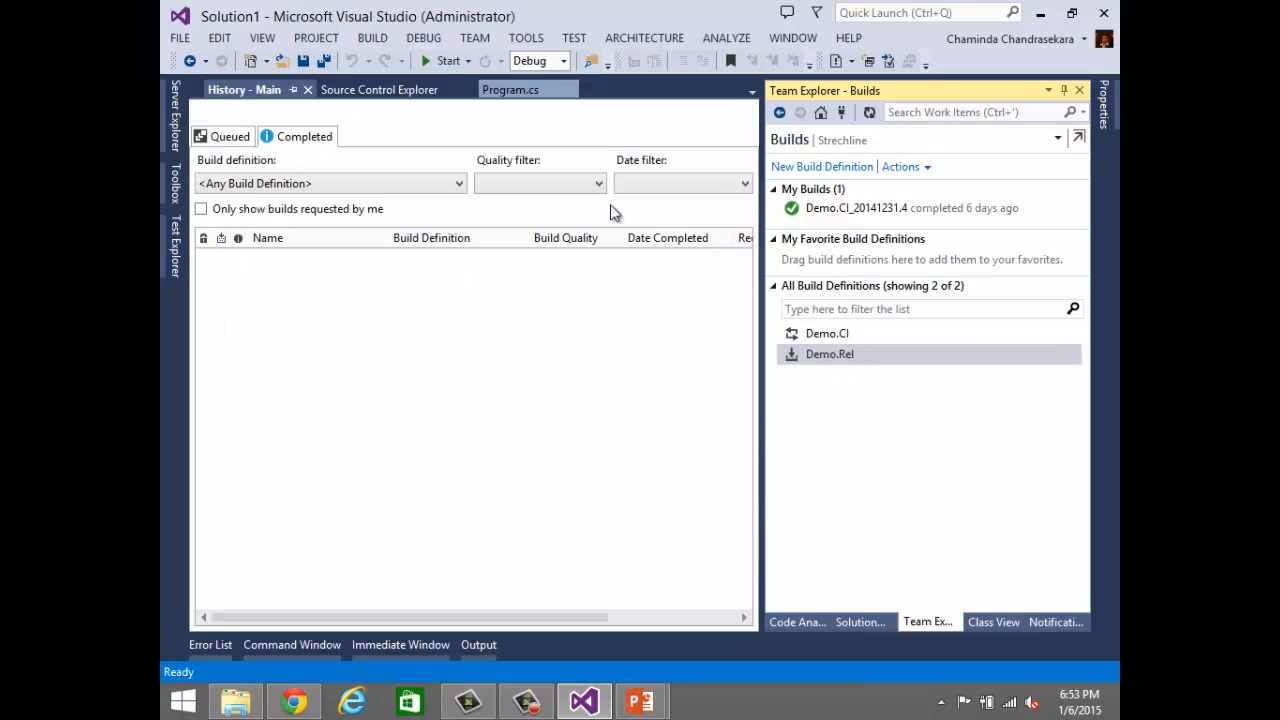
pyautogui.click(681, 182)
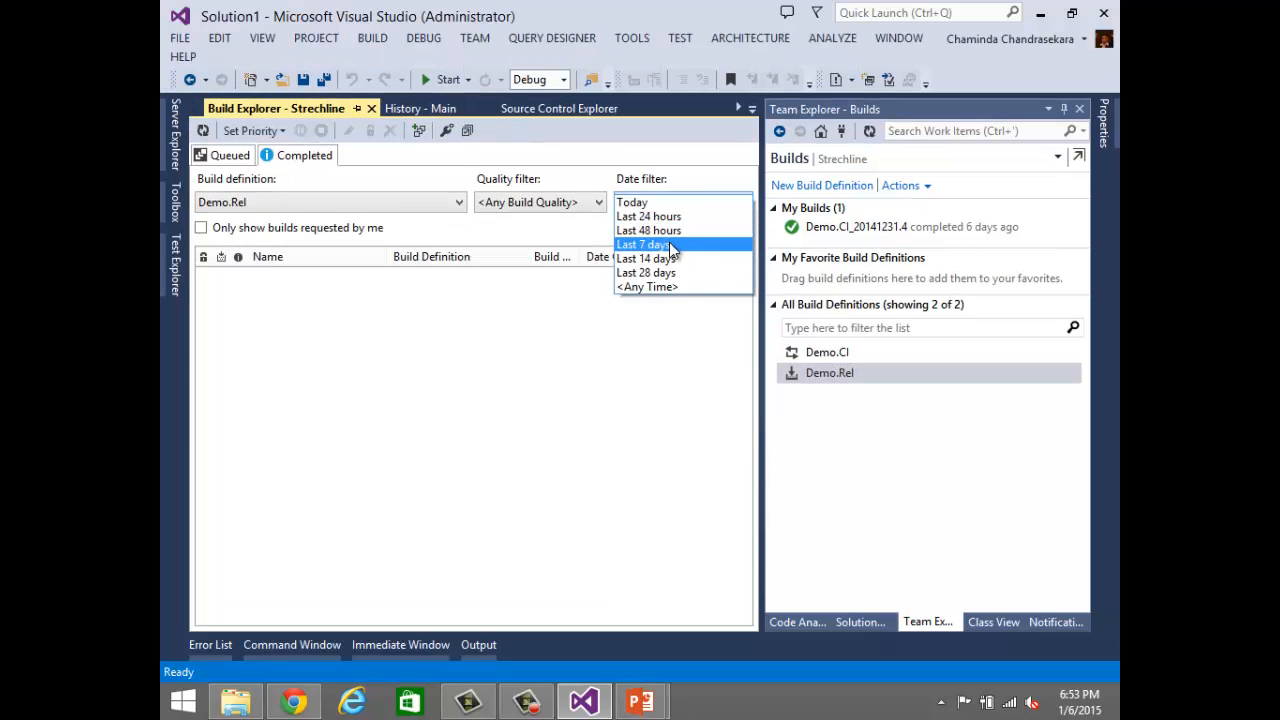
pyautogui.click(660, 244)
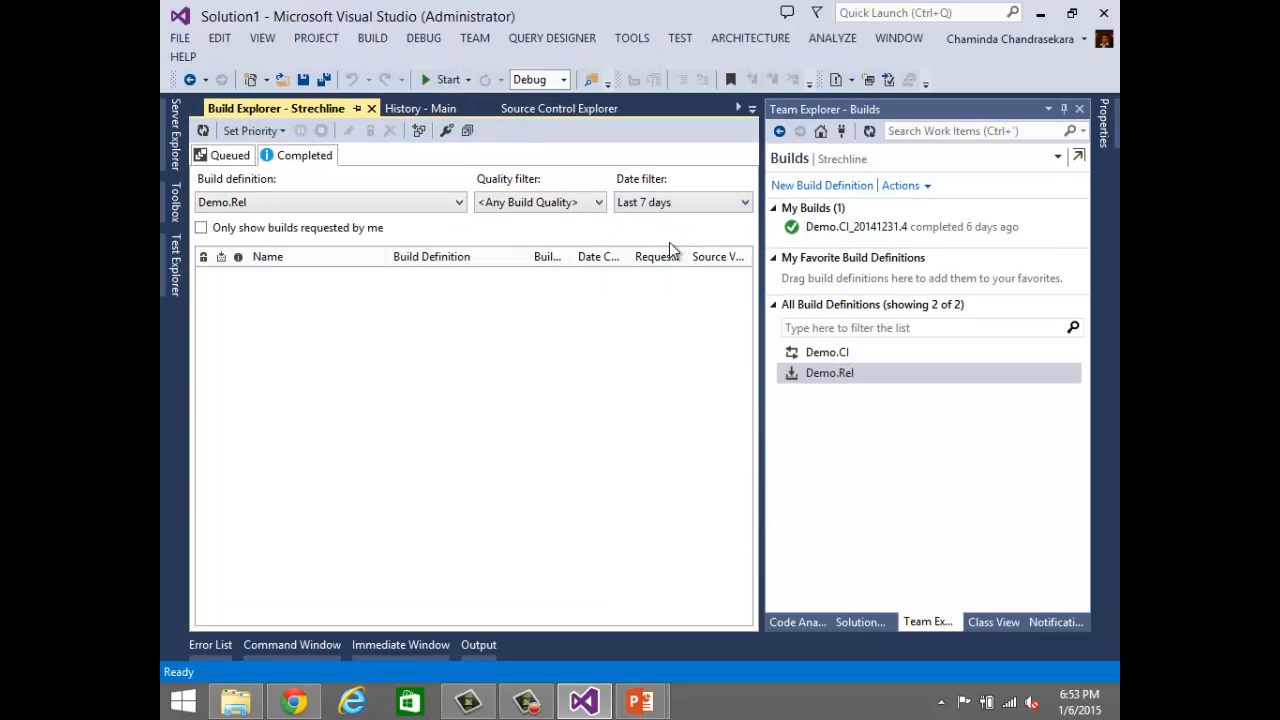
pyautogui.click(703, 203)
pyautogui.click(666, 307)
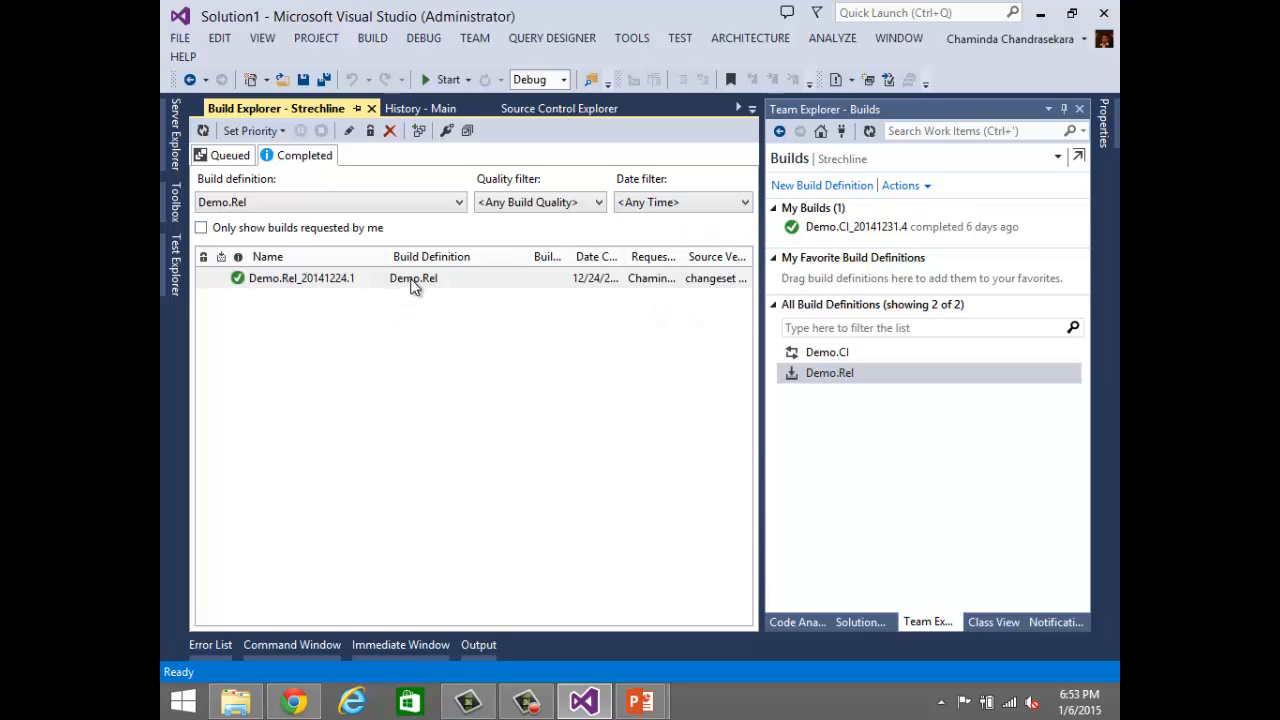
# Step: Open the build Demo.Rel_20141224.1, widen the document area to review its summary, and close it
pyautogui.rightClick(410, 281)
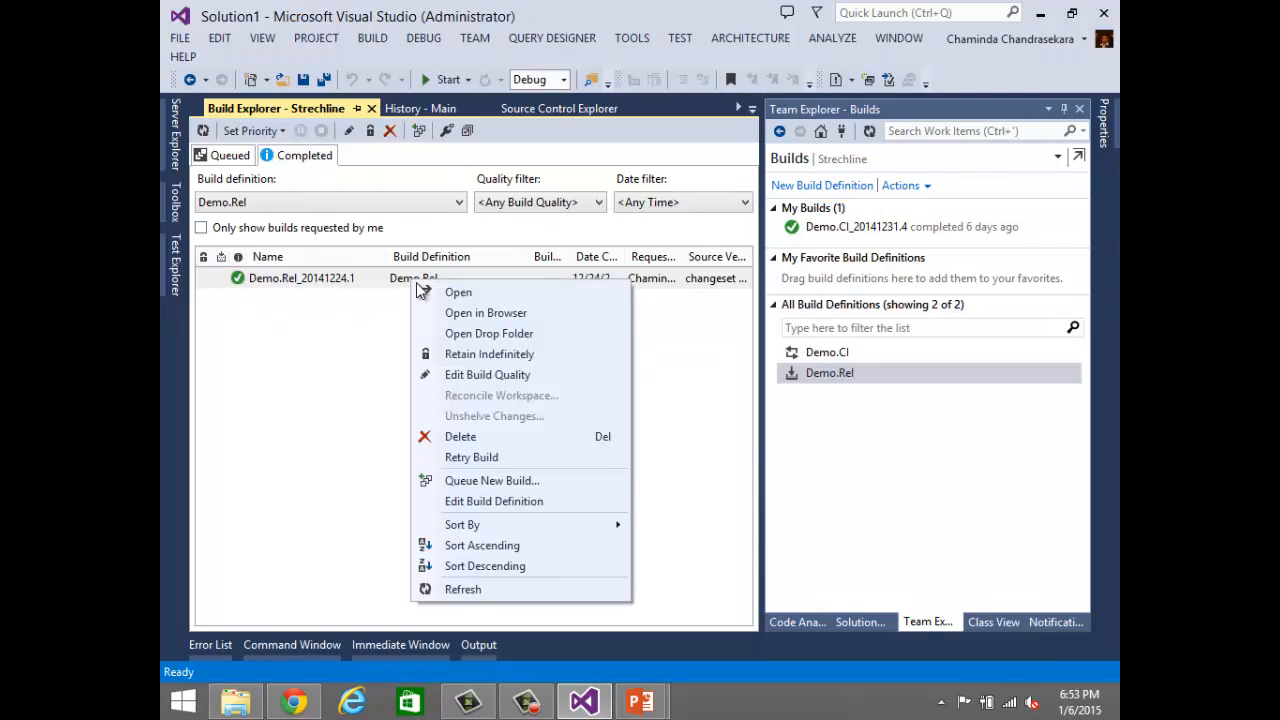
pyautogui.click(460, 295)
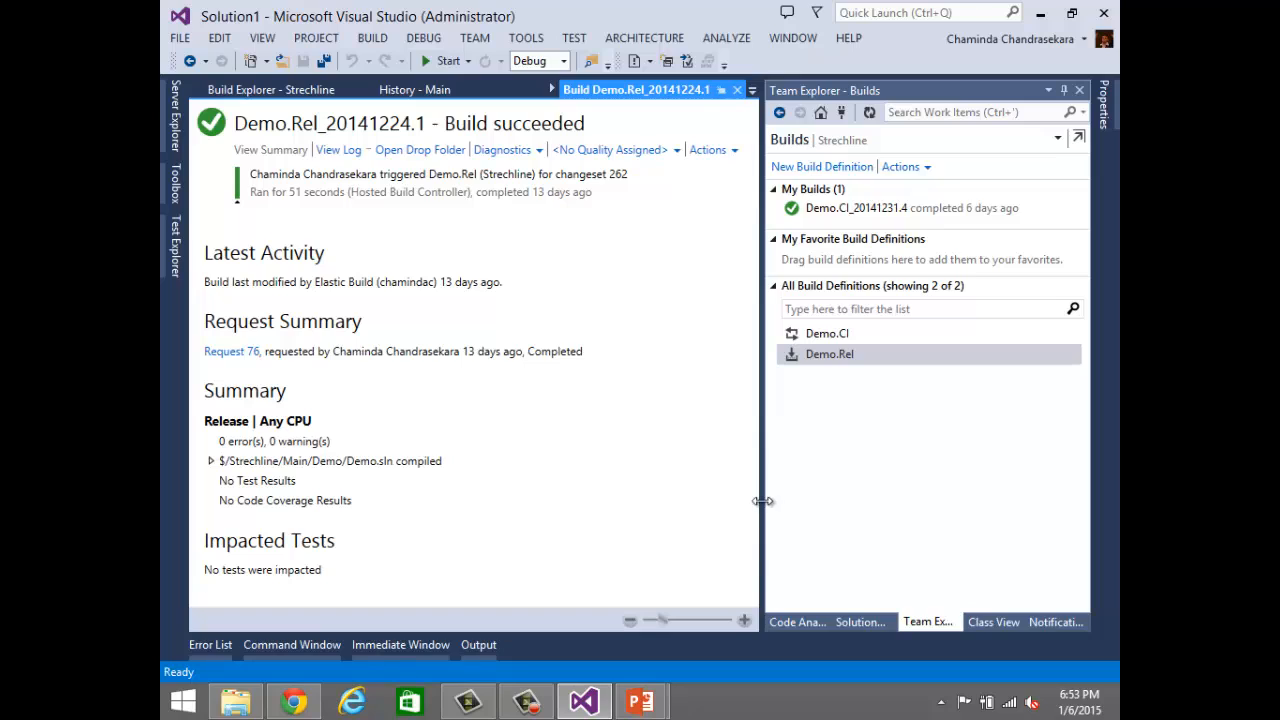
pyautogui.moveTo(763, 502); pyautogui.dragTo(818, 501)
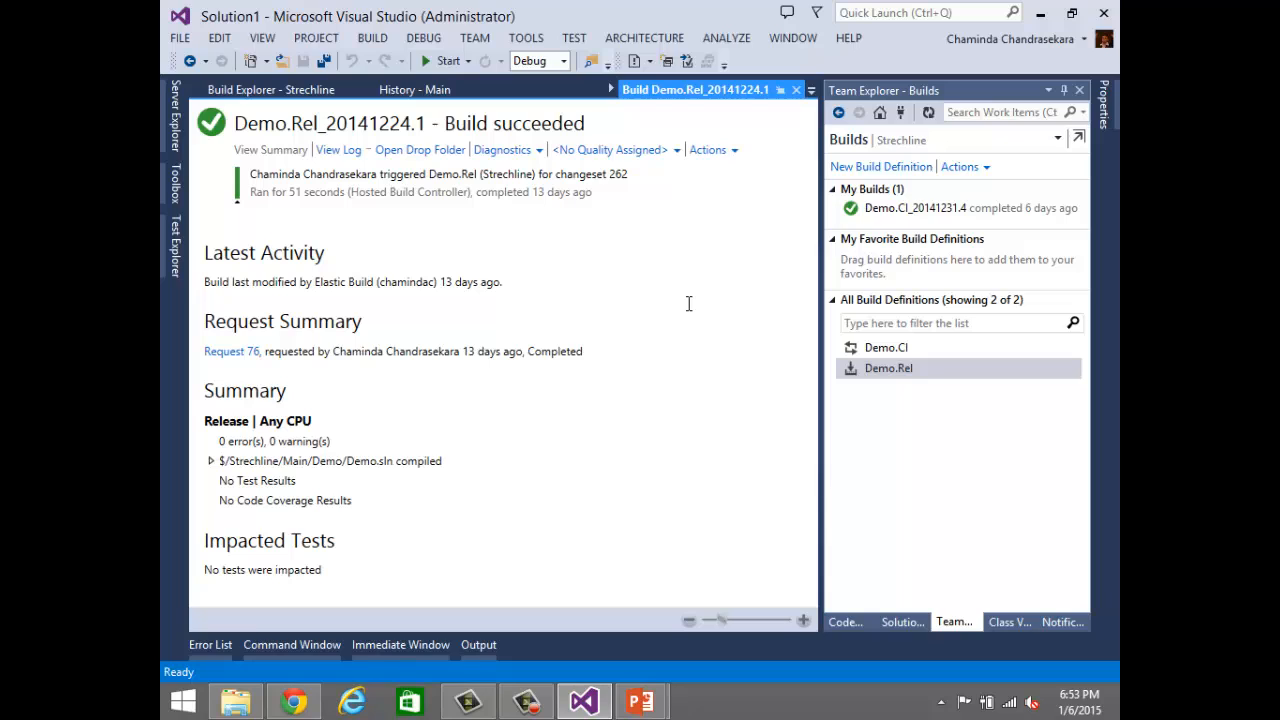
pyautogui.click(796, 90)
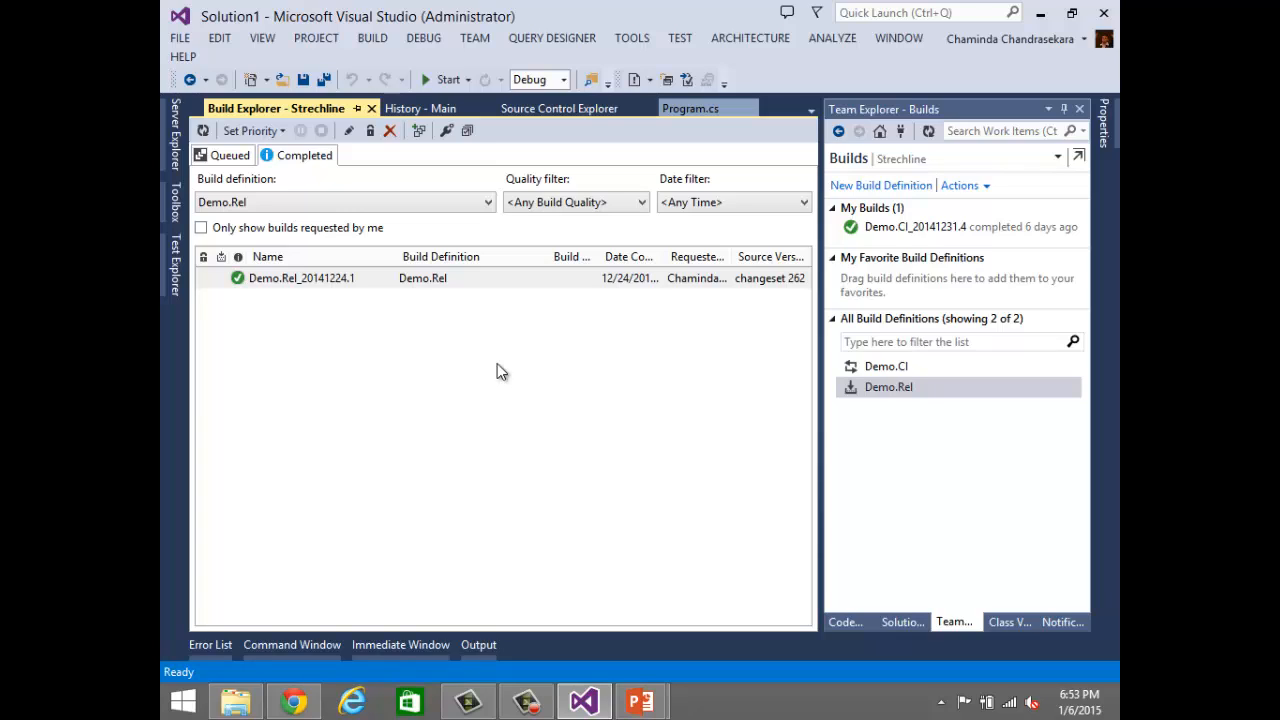
pyautogui.click(899, 391)
# Step: Switch to Chrome and search Google in a new tab for "associated changesets tfs build"
pyautogui.click(293, 701)
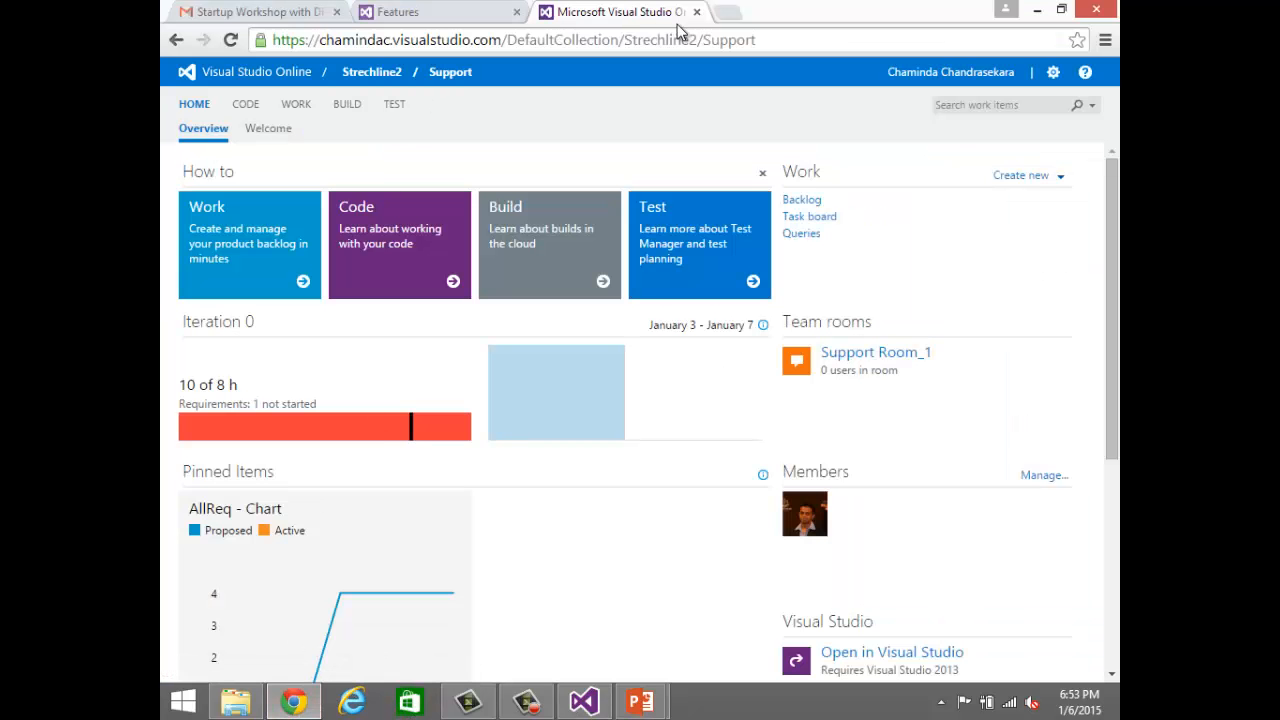
pyautogui.click(727, 12)
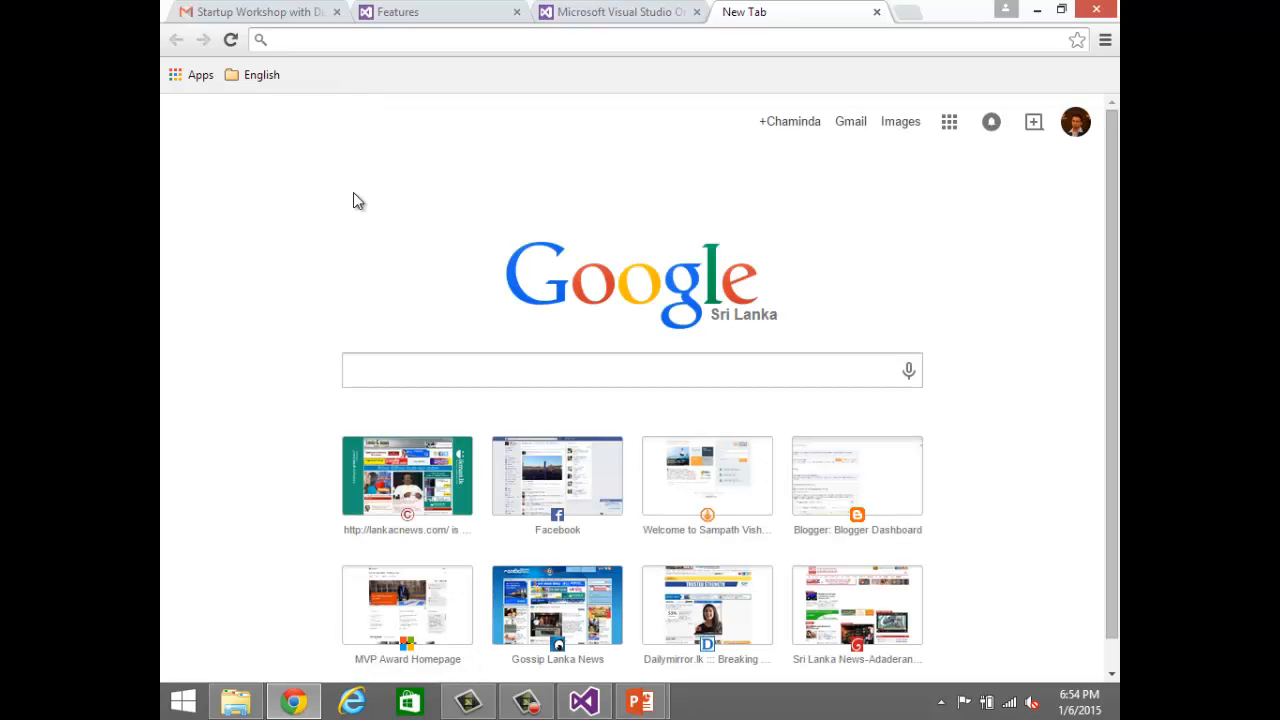
pyautogui.write('associated')
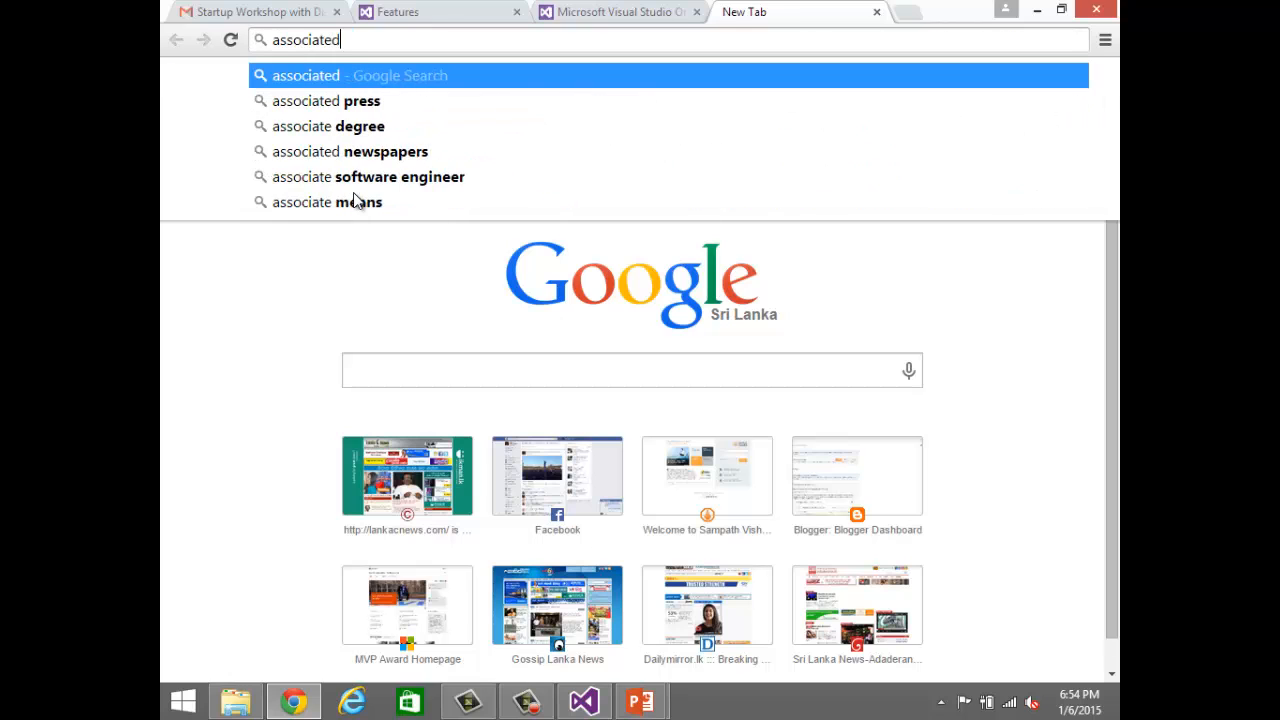
pyautogui.write(' changese')
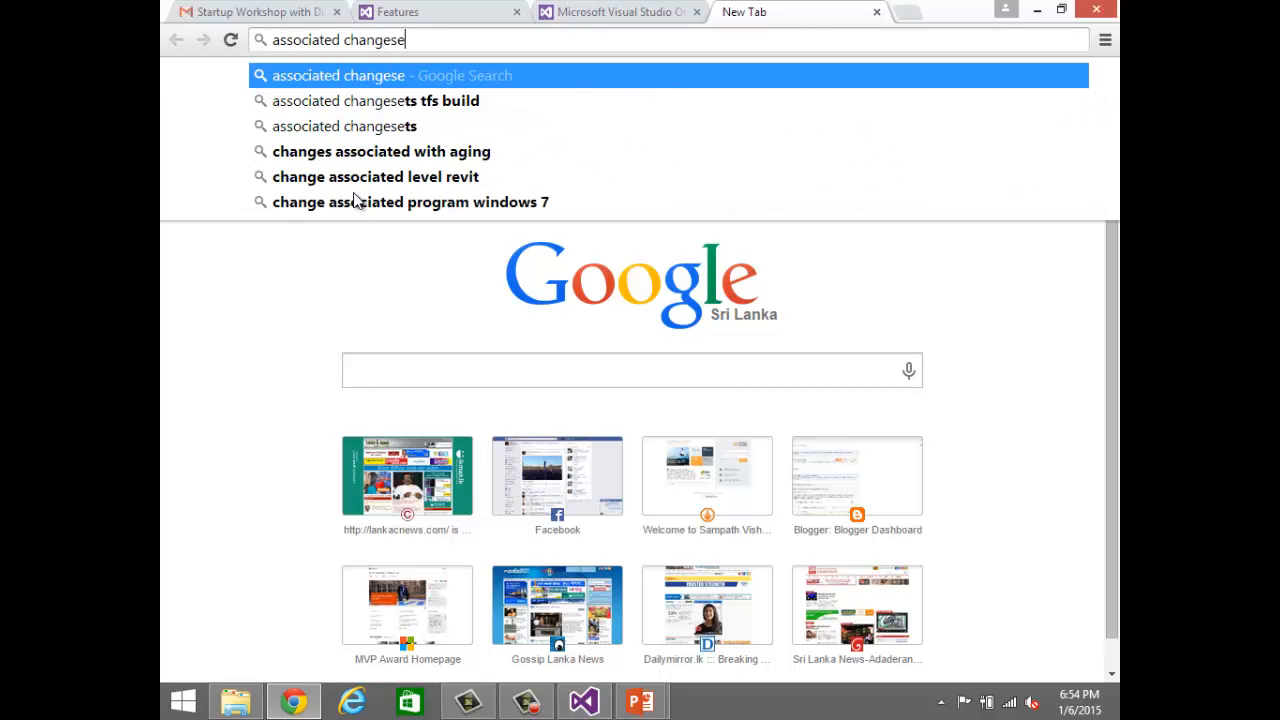
pyautogui.write('ts with a ')
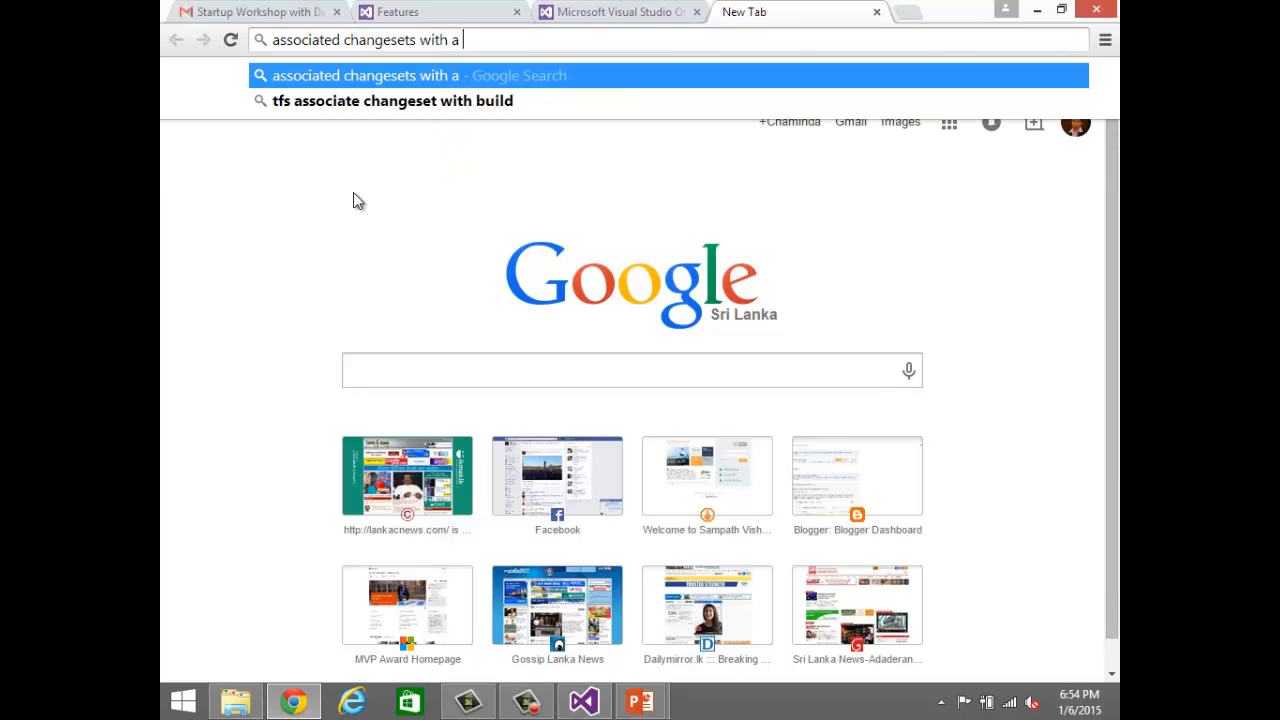
pyautogui.write('bui')
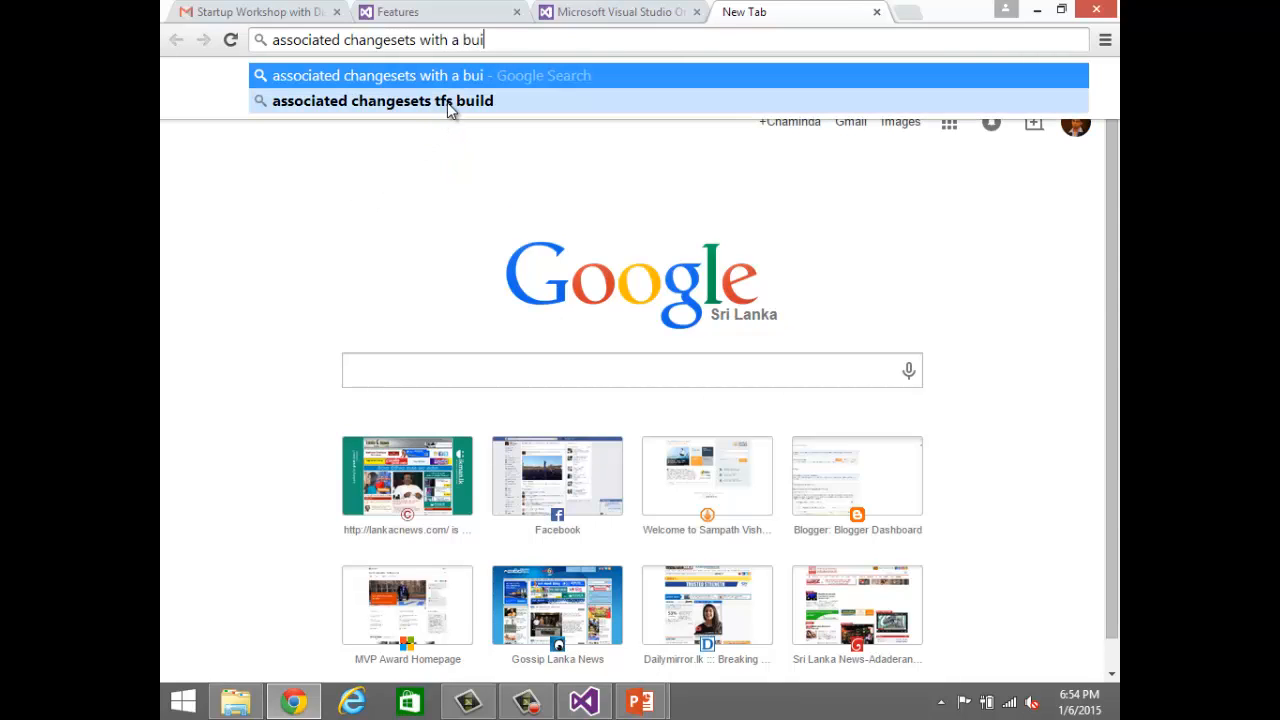
pyautogui.click(447, 102)
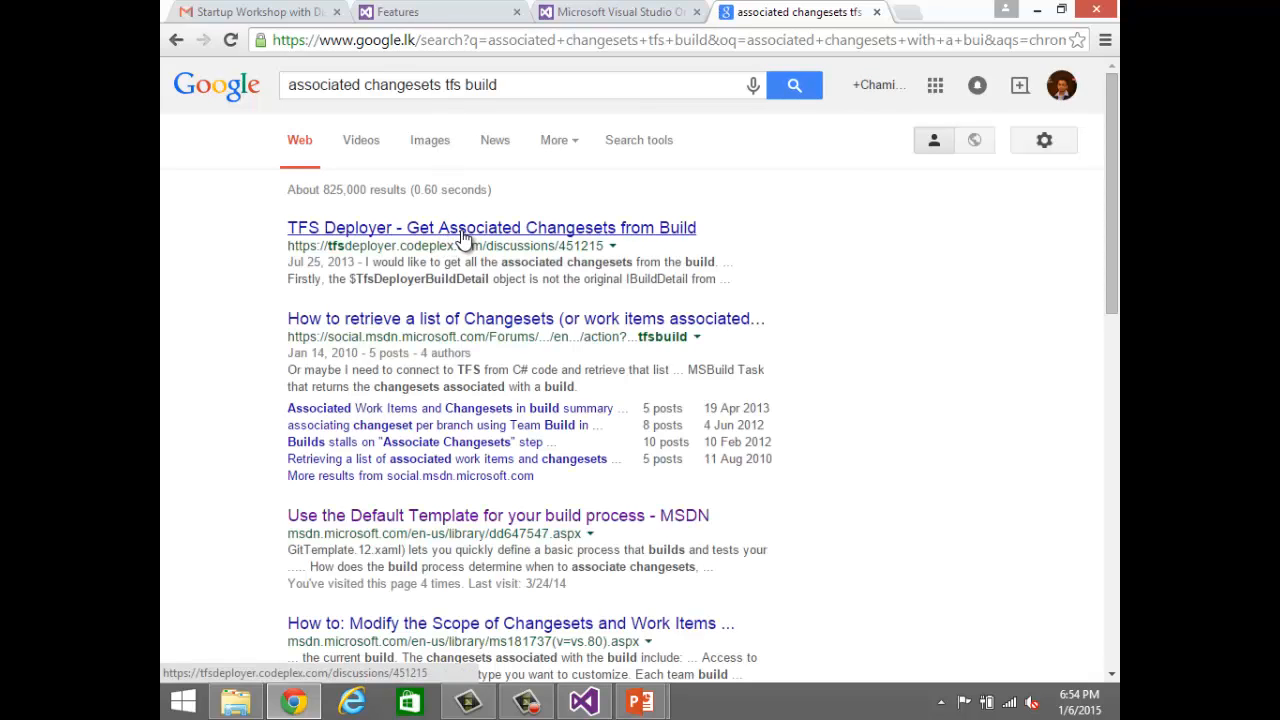
# Step: Open the TFS Deployer "Get Associated Changesets from Build" result in a new tab, read the discussion, and return to the search results
pyautogui.rightClick(463, 235)
pyautogui.click(490, 243)
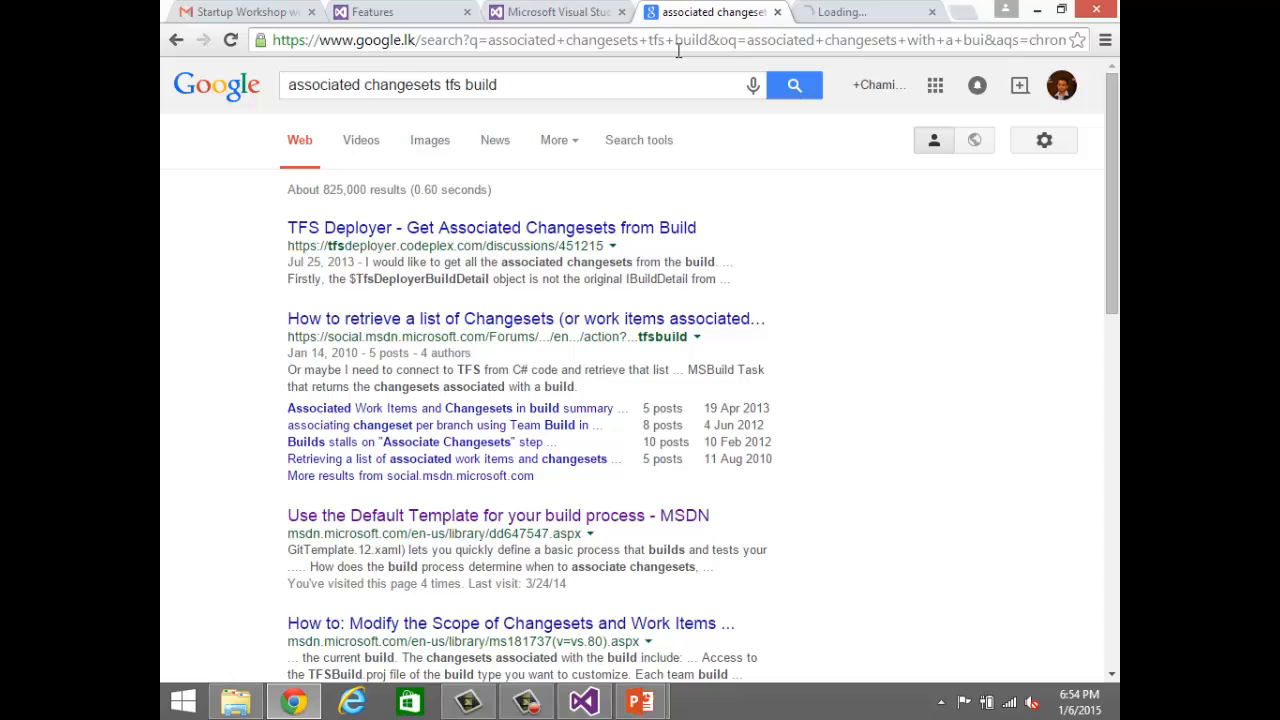
pyautogui.click(848, 10)
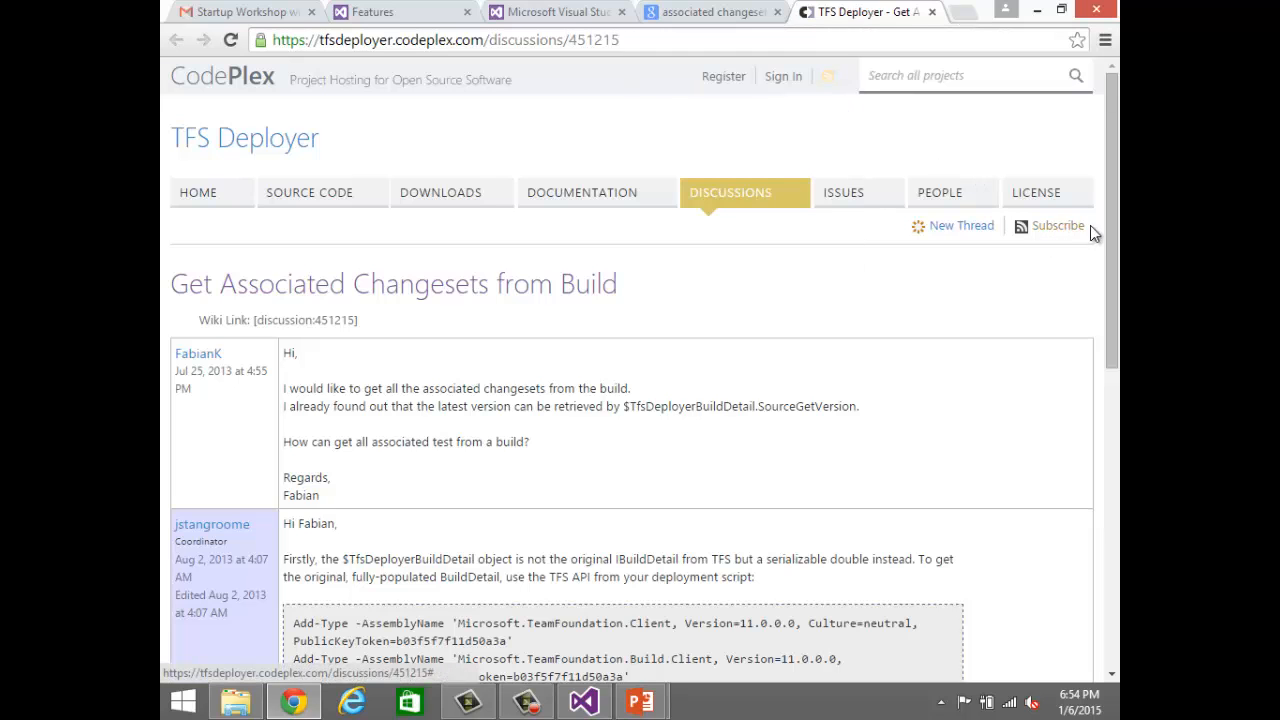
pyautogui.moveTo(1112, 224); pyautogui.dragTo(1070, 424)
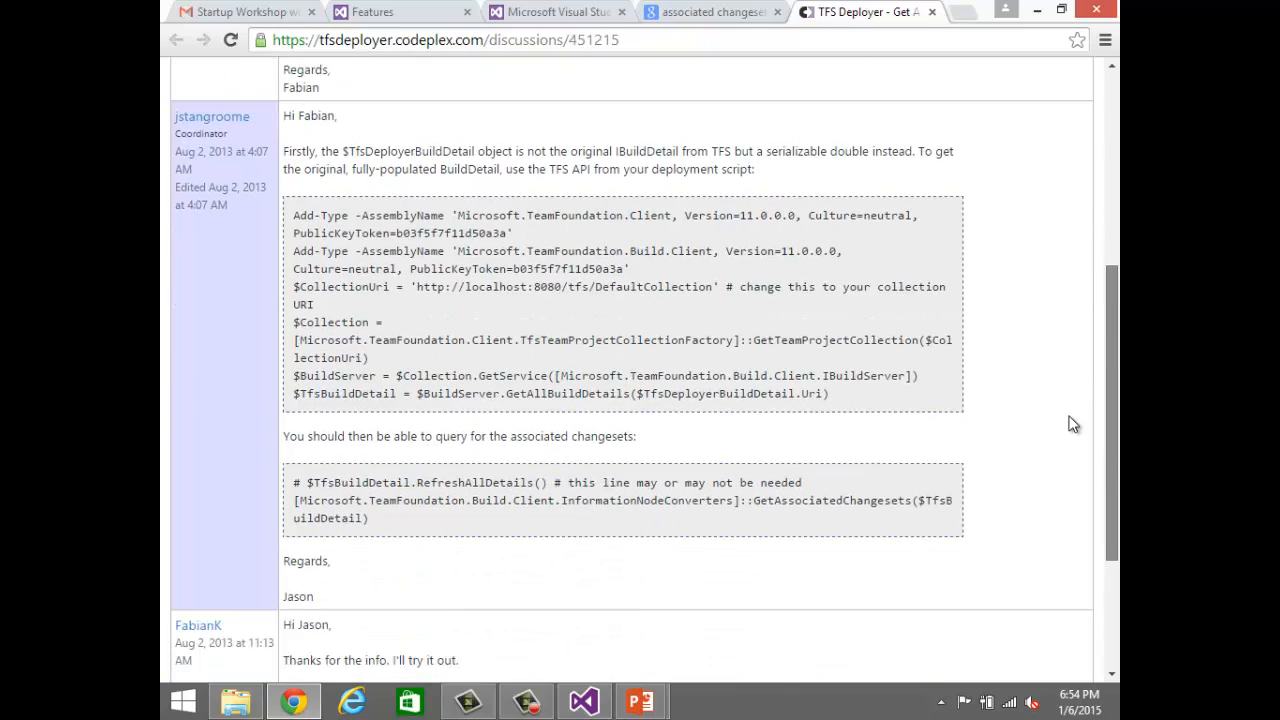
pyautogui.scroll(2, 1067, 421)
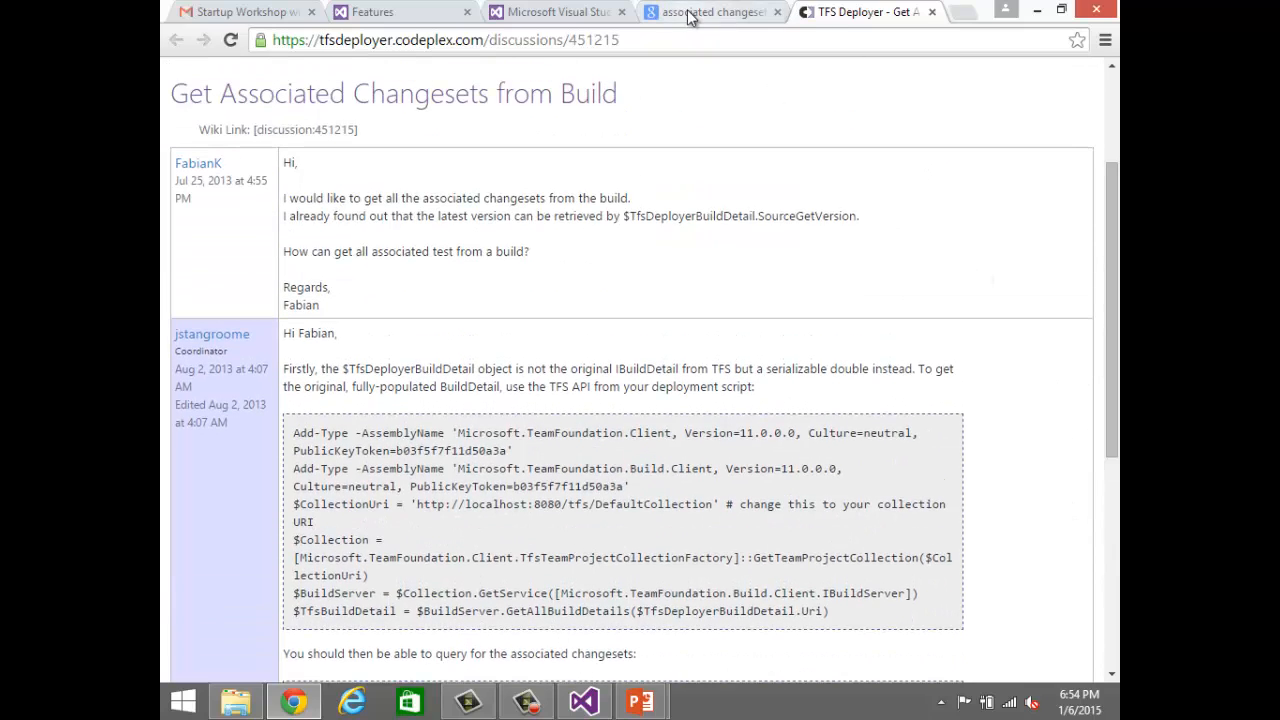
pyautogui.click(688, 14)
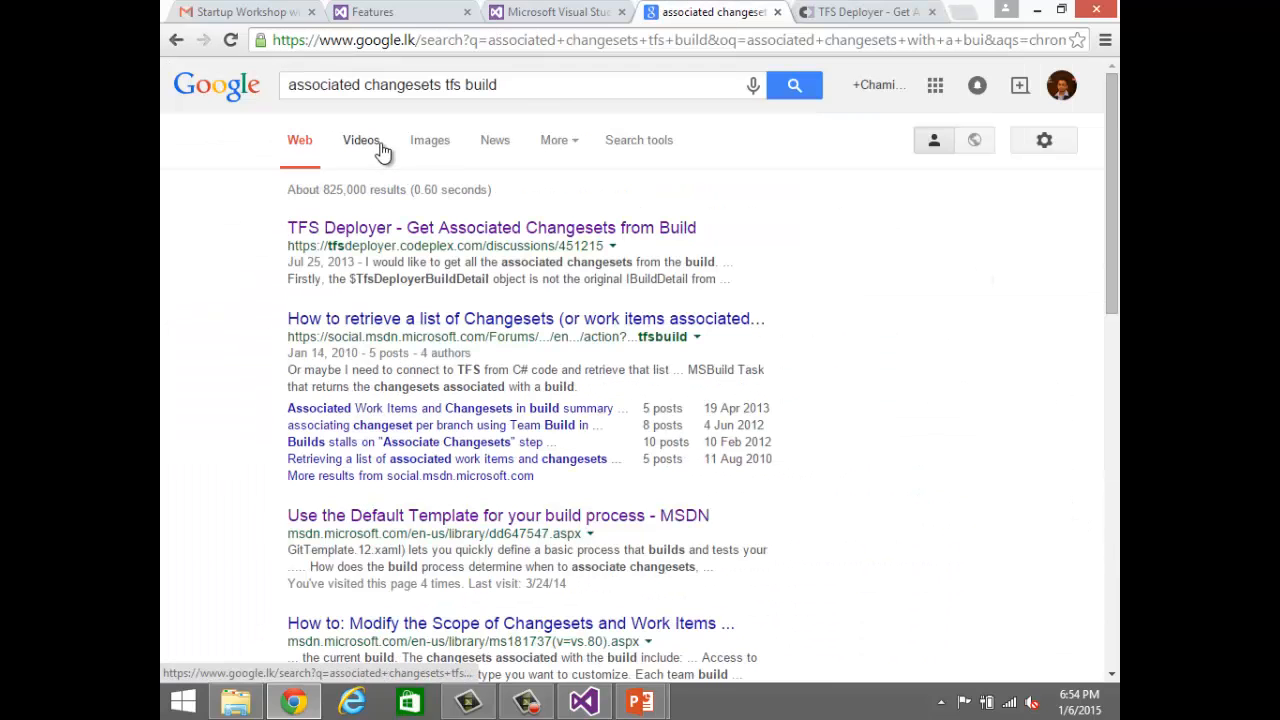
# Step: Show the image results for the search and open the blog page about getting a TFS 2012 release build with associated changesets
pyautogui.click(439, 146)
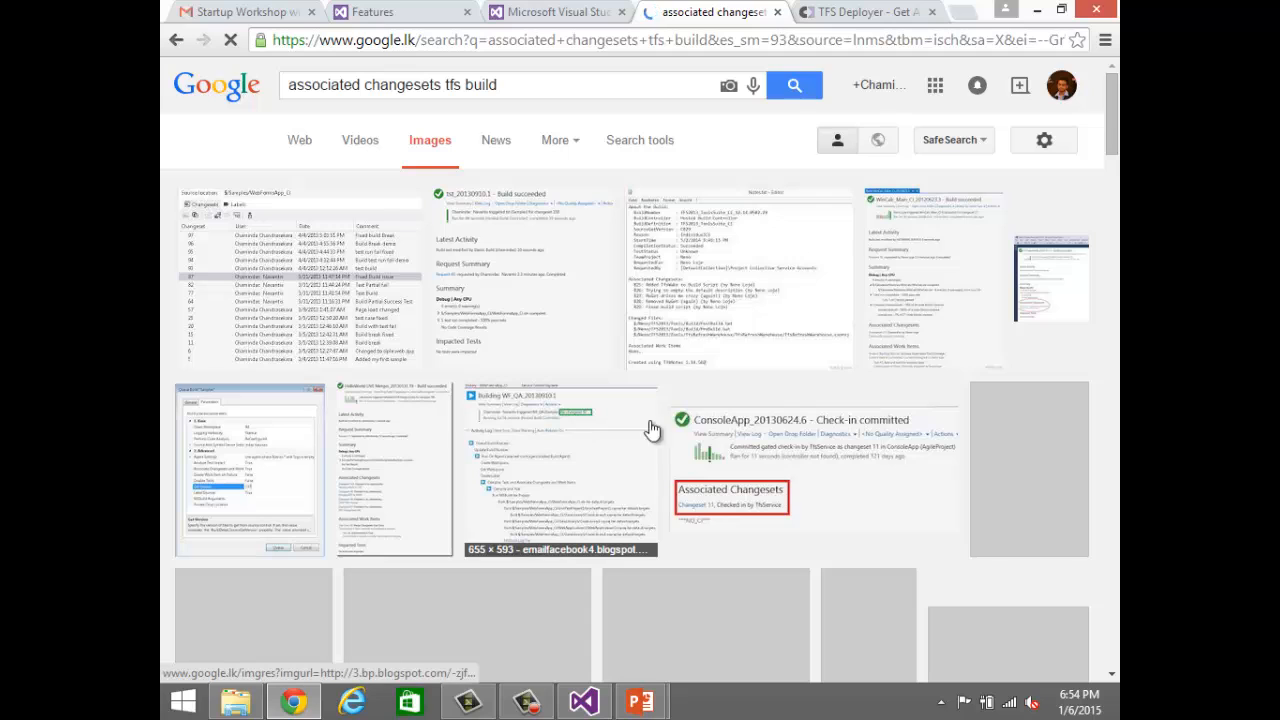
pyautogui.click(720, 438)
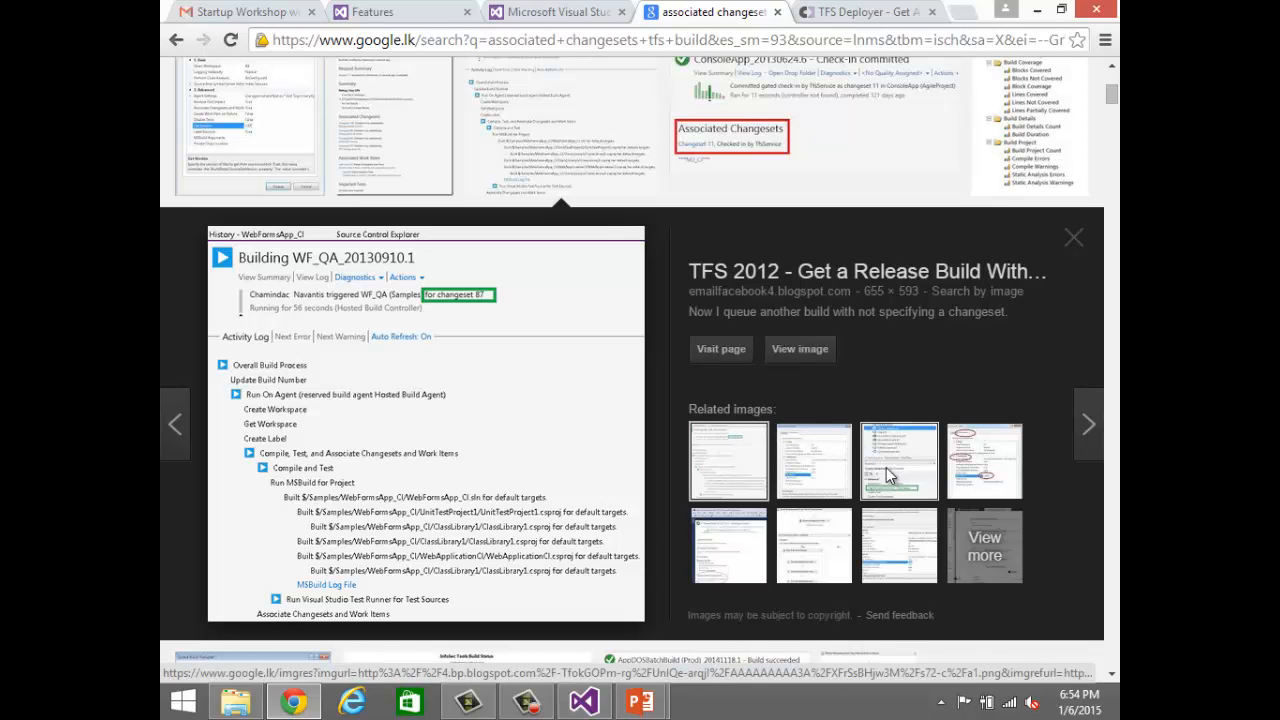
pyautogui.click(888, 476)
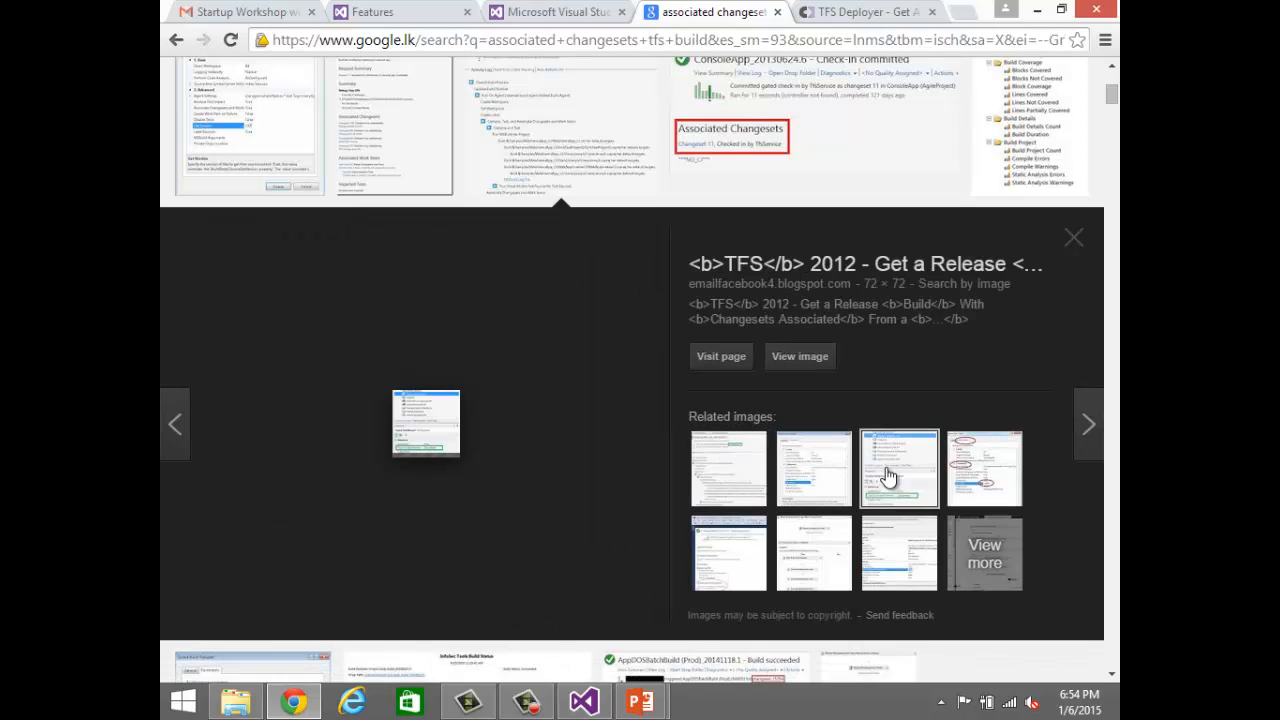
pyautogui.click(420, 420)
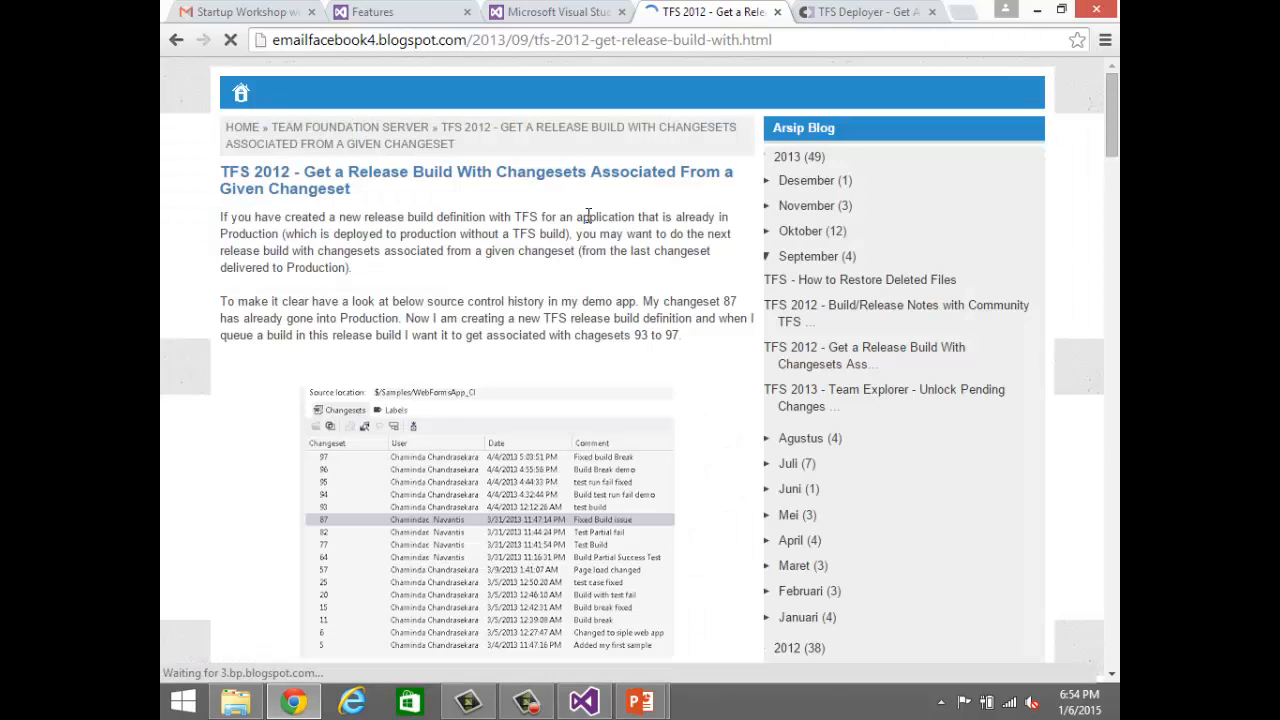
# Step: Return to the image results, view images related to the Associated Changesets screenshot, and preview the WinCalc_Main_CI build report
pyautogui.click(175, 42)
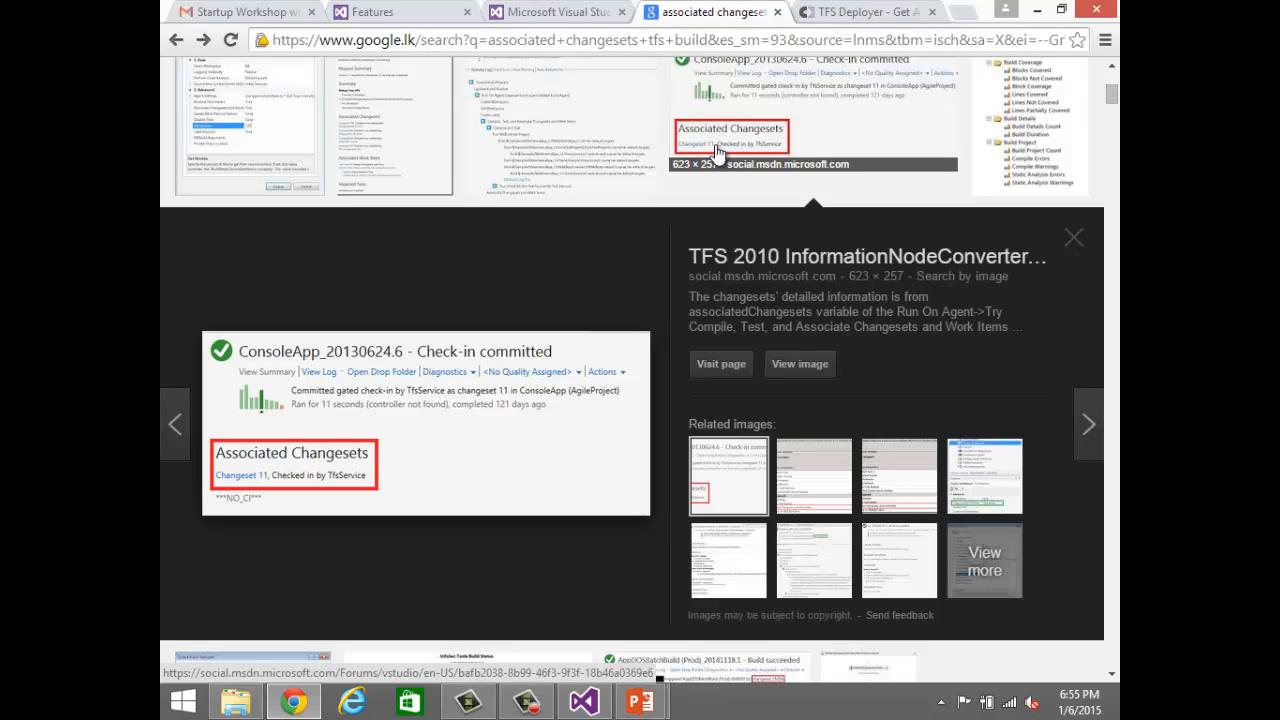
pyautogui.click(717, 150)
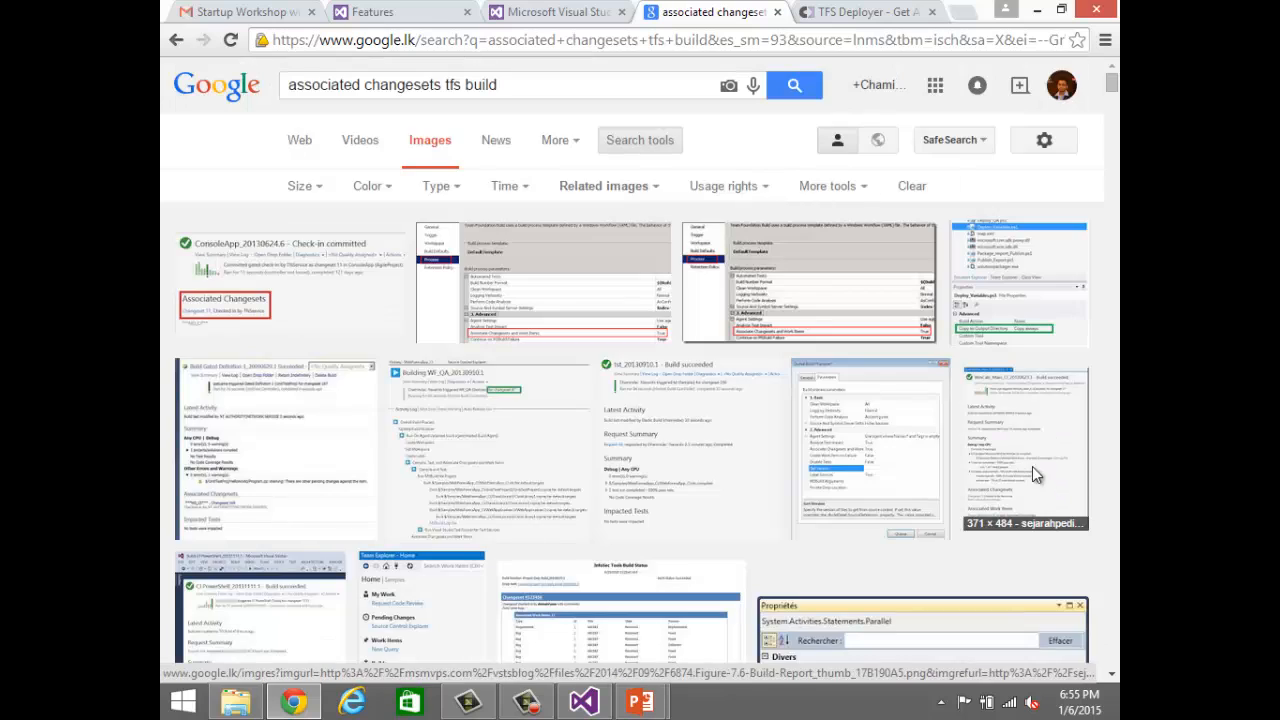
pyautogui.click(1032, 466)
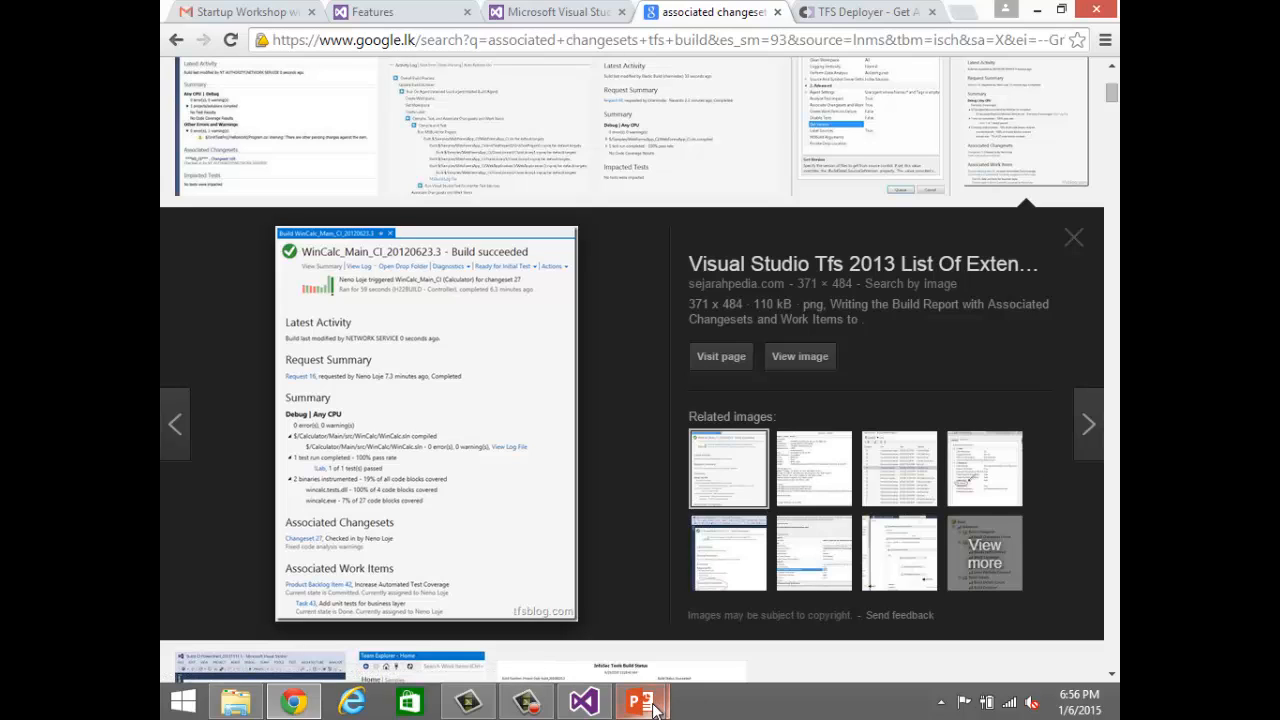
# Step: Switch to PowerPoint and bring up the presentation 02. TFS Source Control Management.pptx
pyautogui.moveTo(640, 702)
pyautogui.click(757, 578)
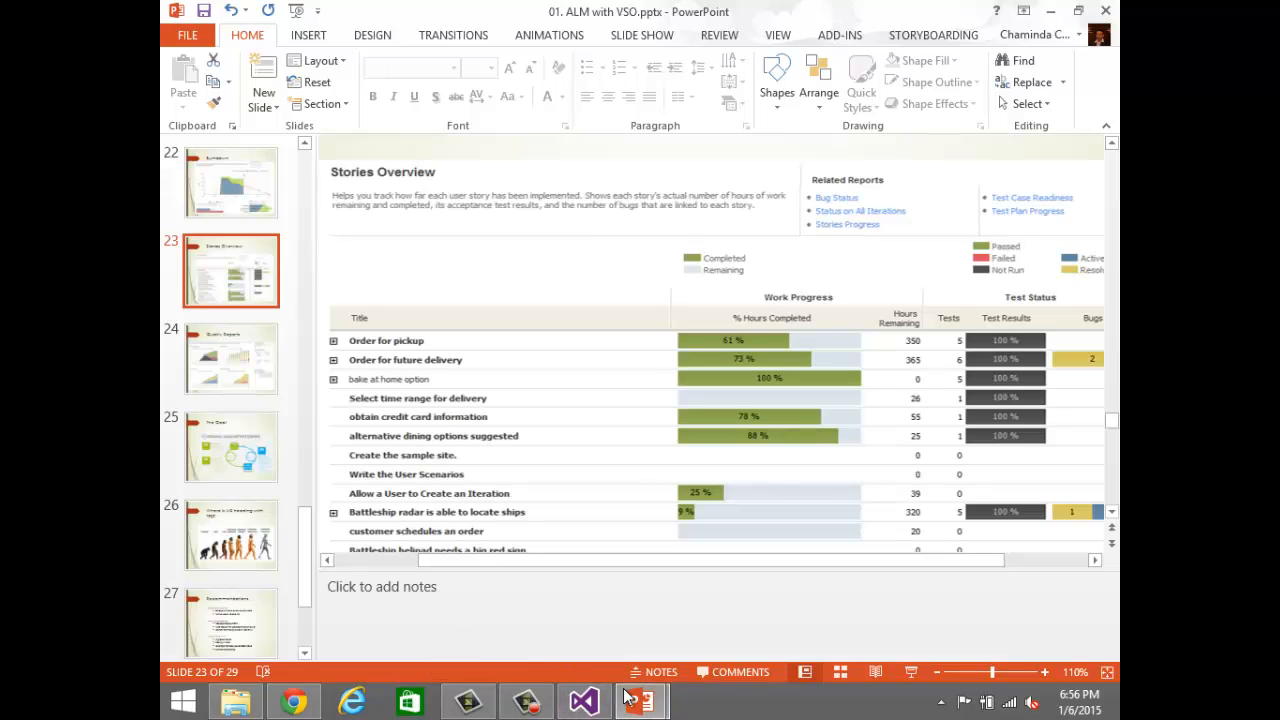
pyautogui.moveTo(640, 702)
pyautogui.click(531, 621)
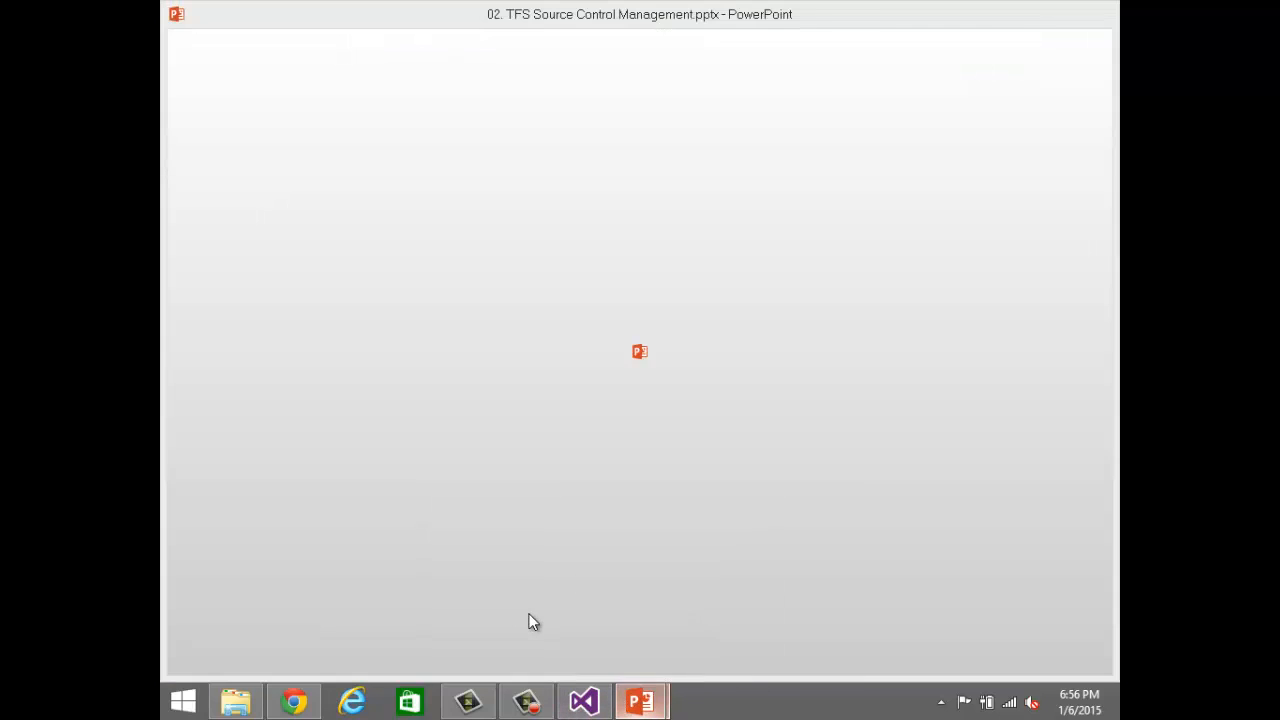